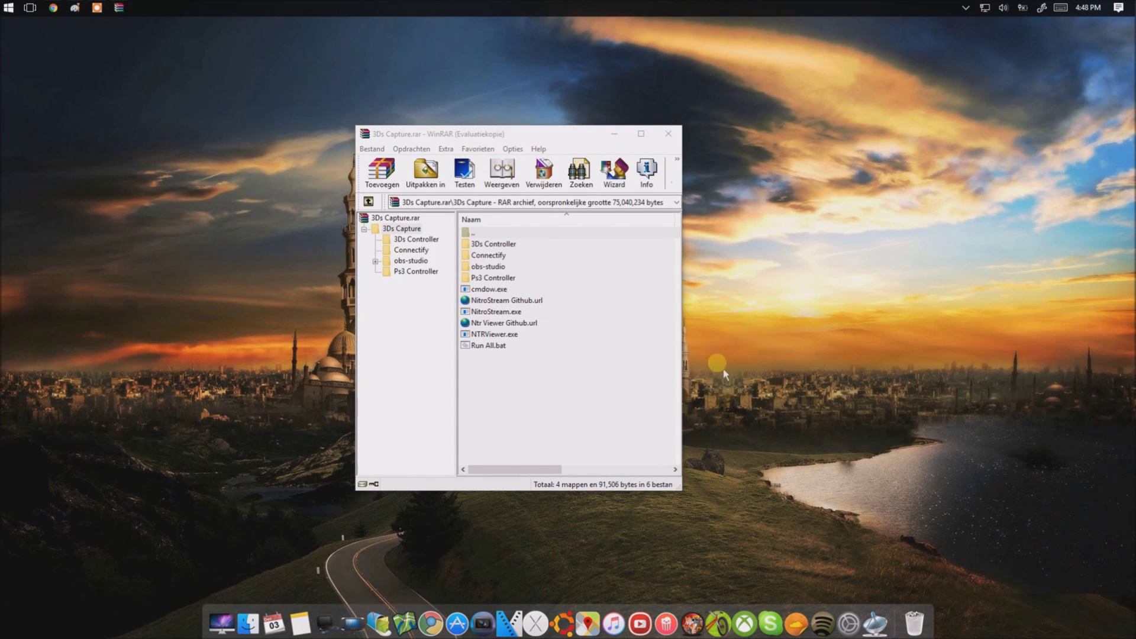
Look over NTRViewer.exe, NitroStream.exe and the NitroStream Github link in the 3Ds Capture archive
left_click(474, 133)
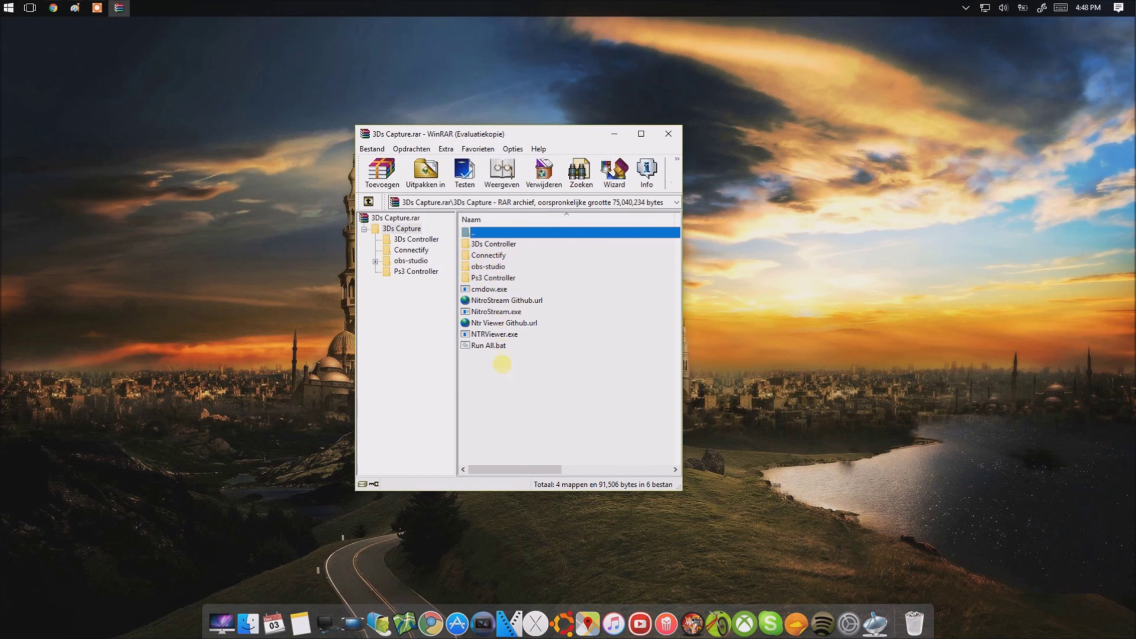
left_click(497, 334)
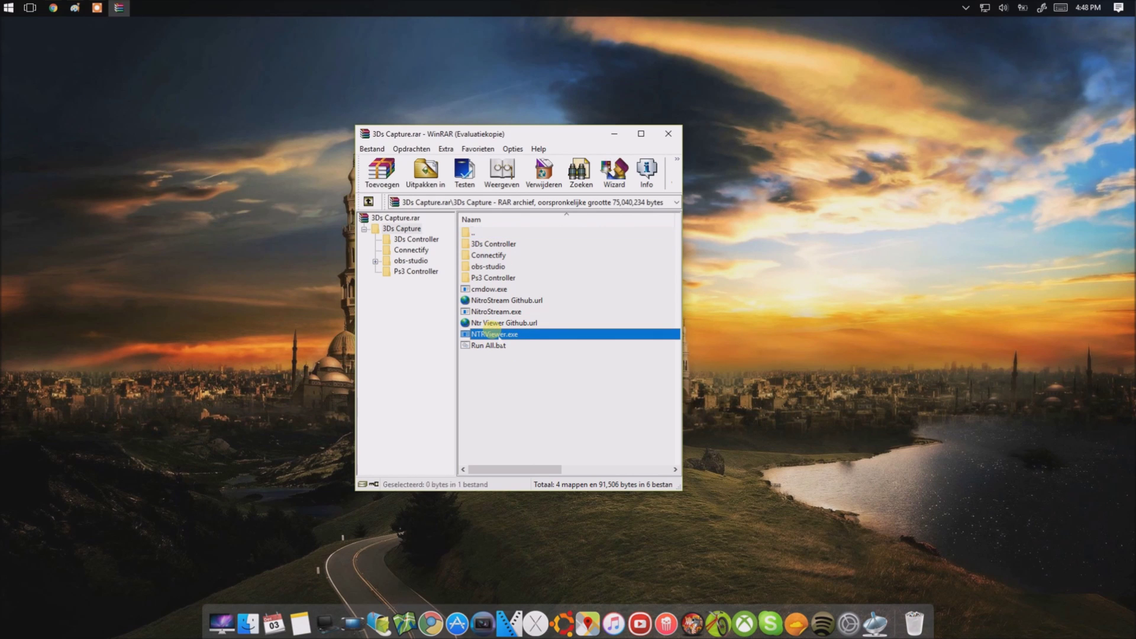
left_click(491, 310)
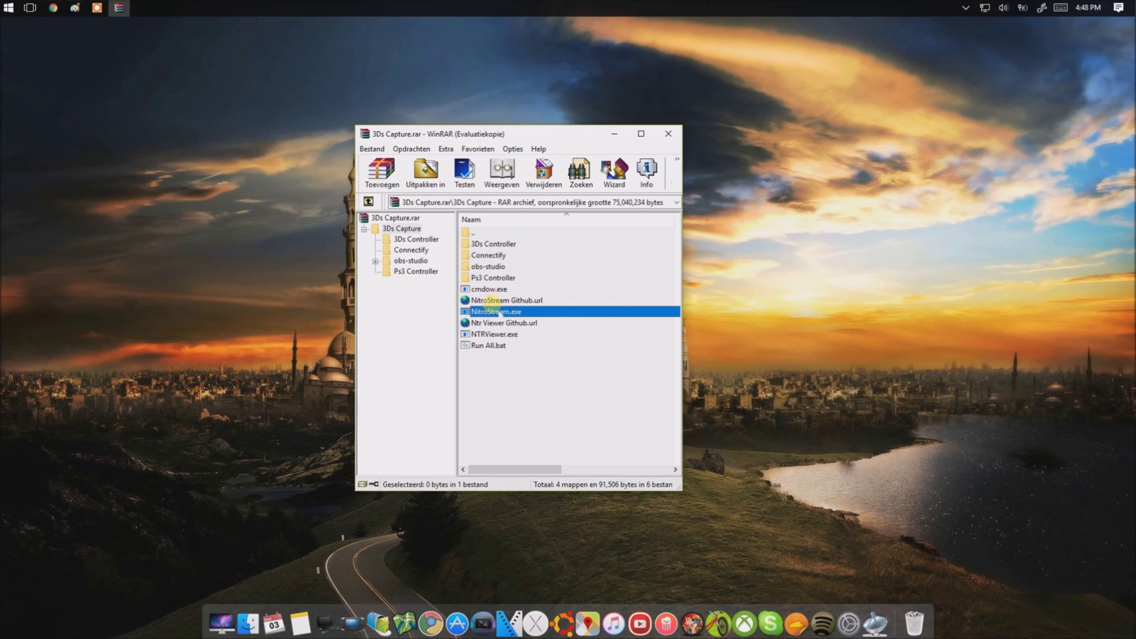
left_click(491, 300)
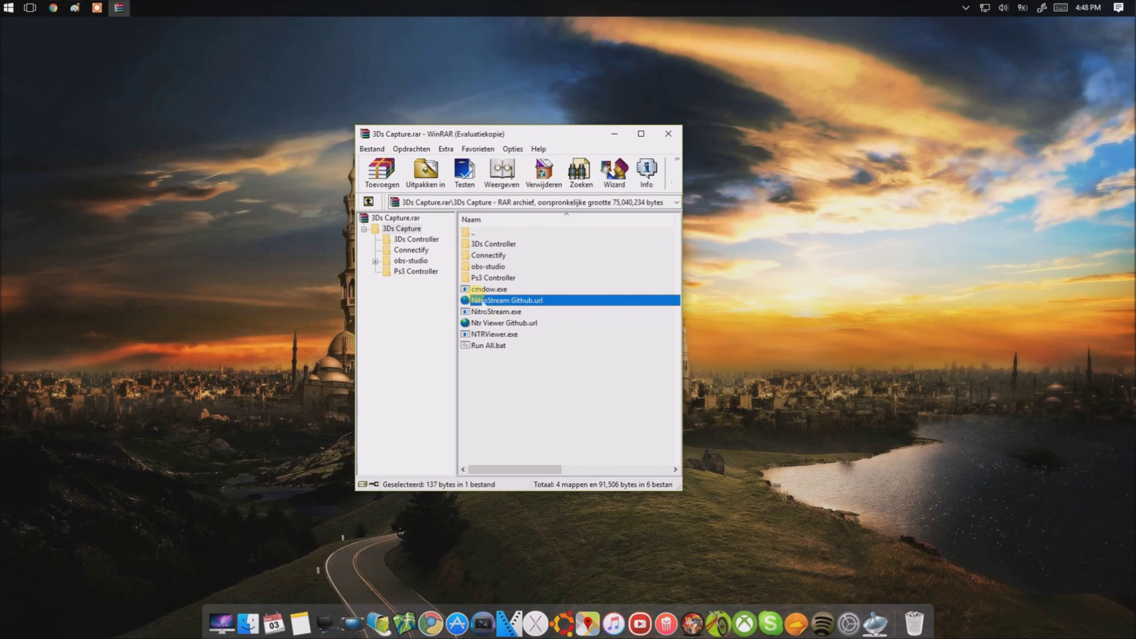
Examine the contents of the archive's 3Ds Controller folder and return to the 3Ds Capture folder
left_click(486, 244)
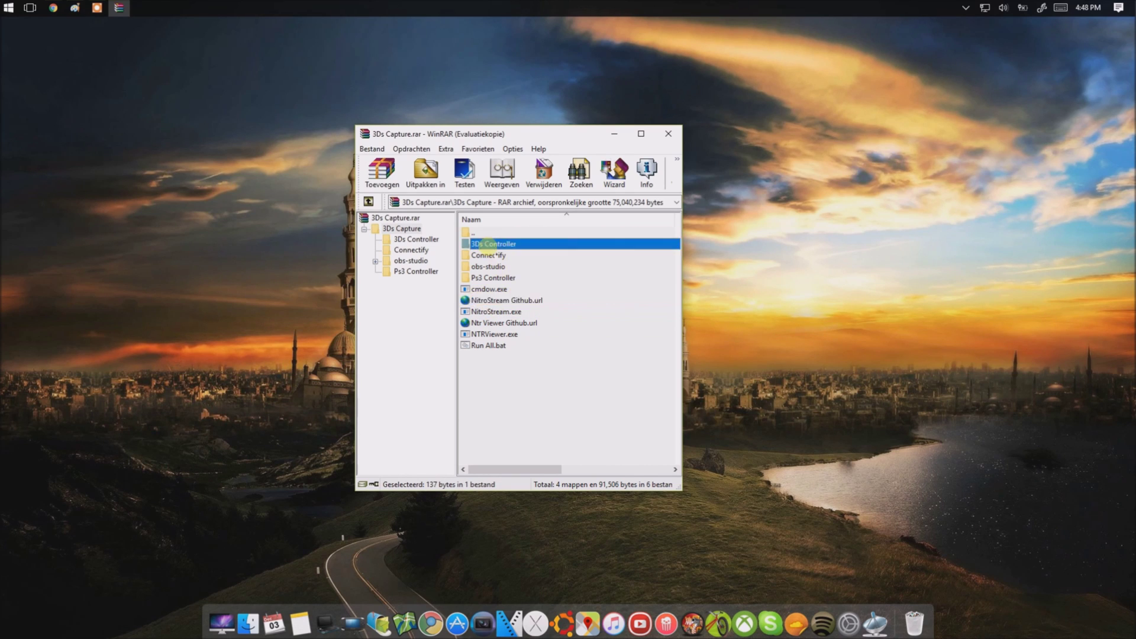
double_click(484, 244)
left_click(482, 244)
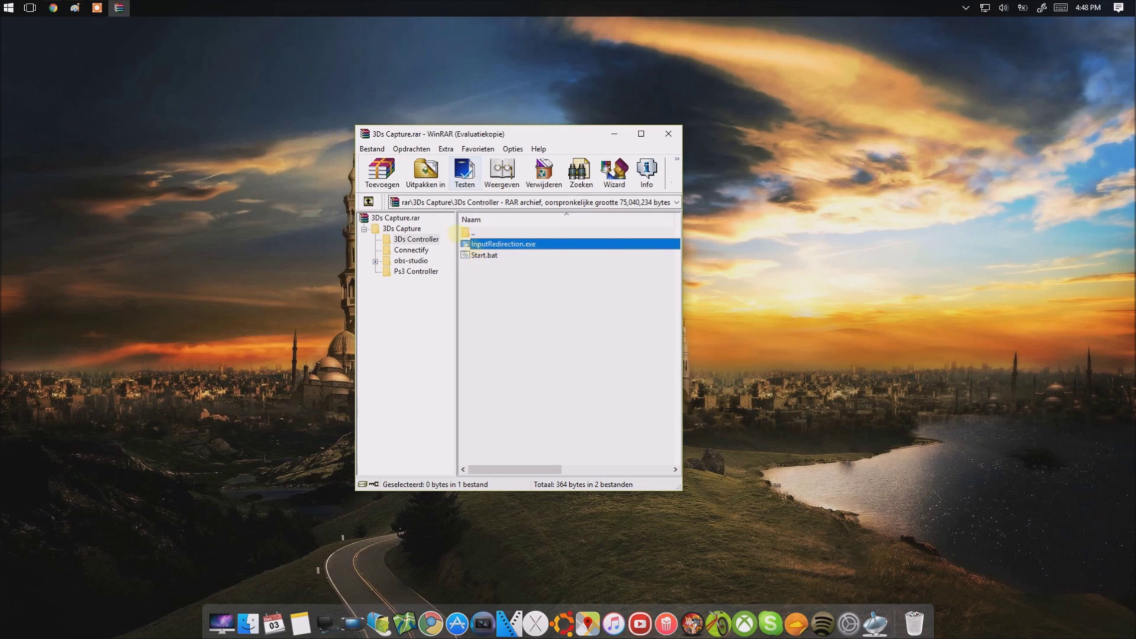
double_click(475, 233)
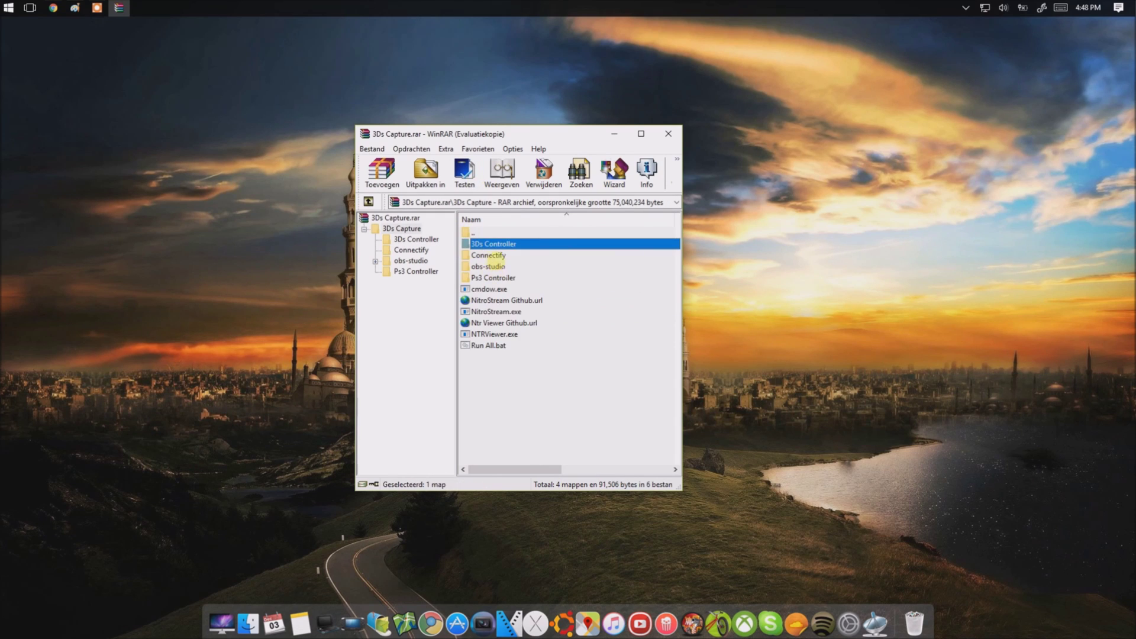
Look inside the archive's obs-studio folder, return to its parent folder and select every item there
double_click(491, 266)
left_click(490, 278)
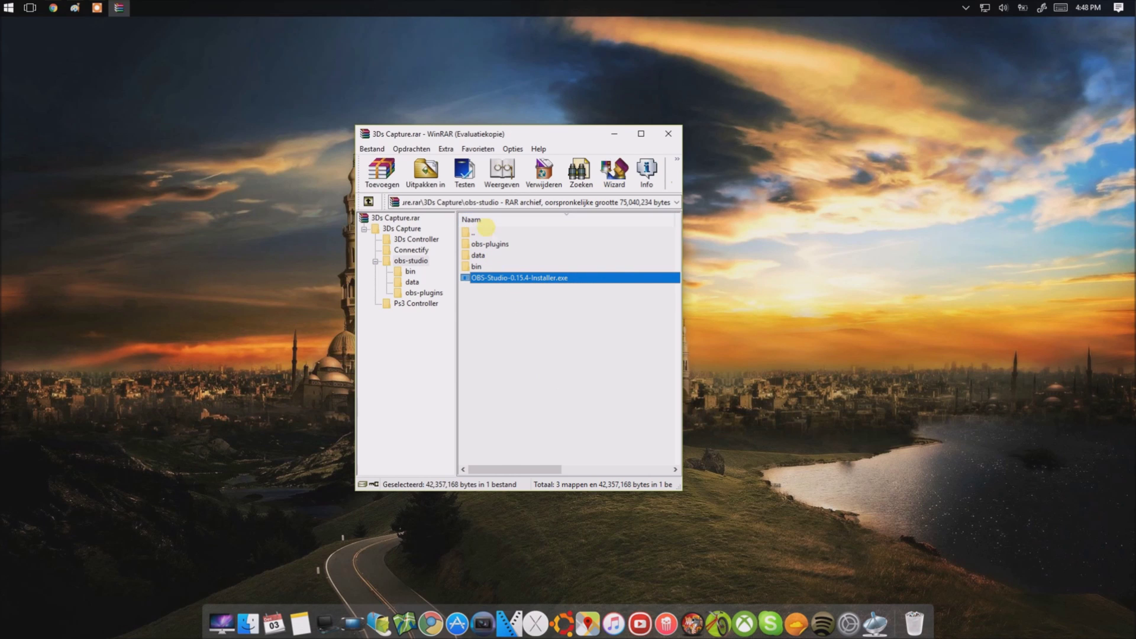
left_click(483, 234)
double_click(483, 235)
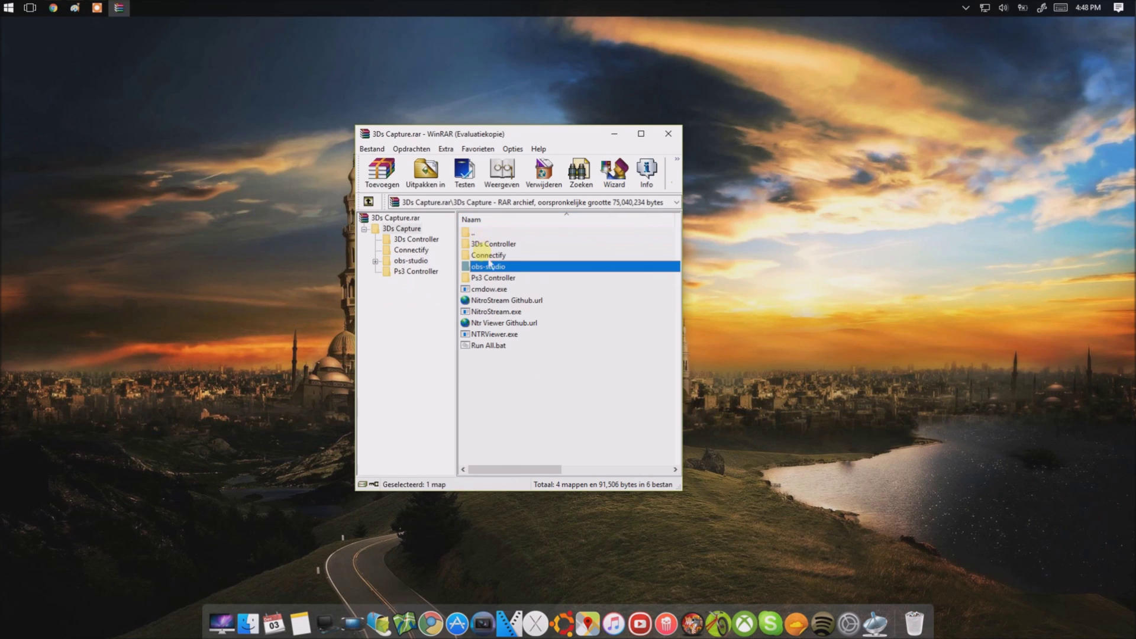
left_click(483, 244)
left_click_drag(495, 378, 538, 240)
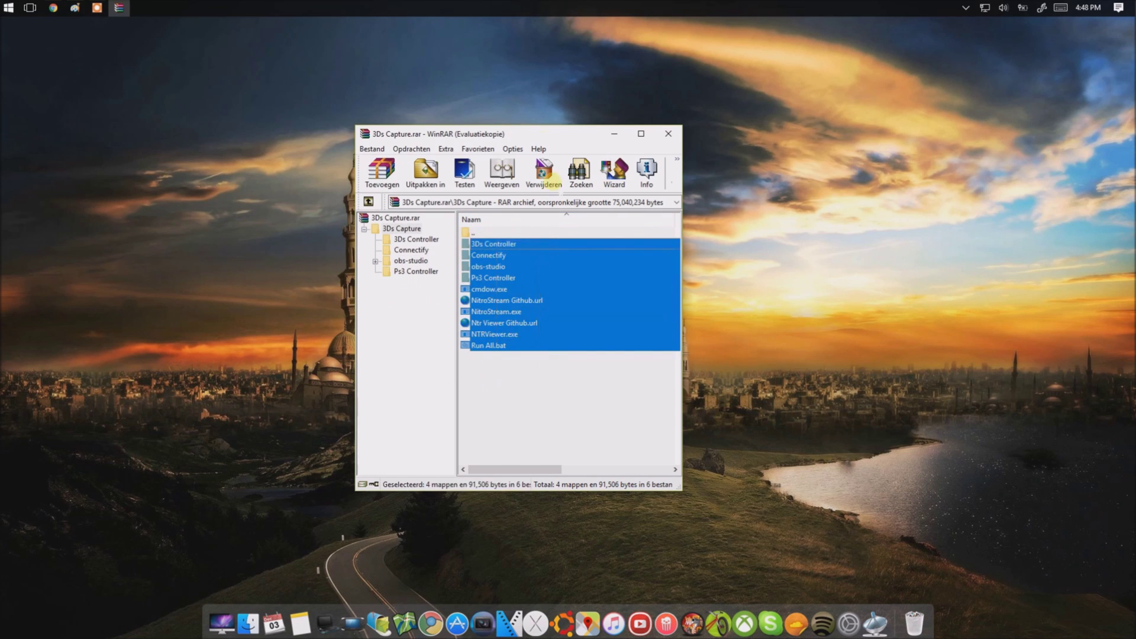
Open the 3Ds Capture folder from the desktop and arrange its window beside the archive window without overlap
left_click_drag(544, 133, 695, 109)
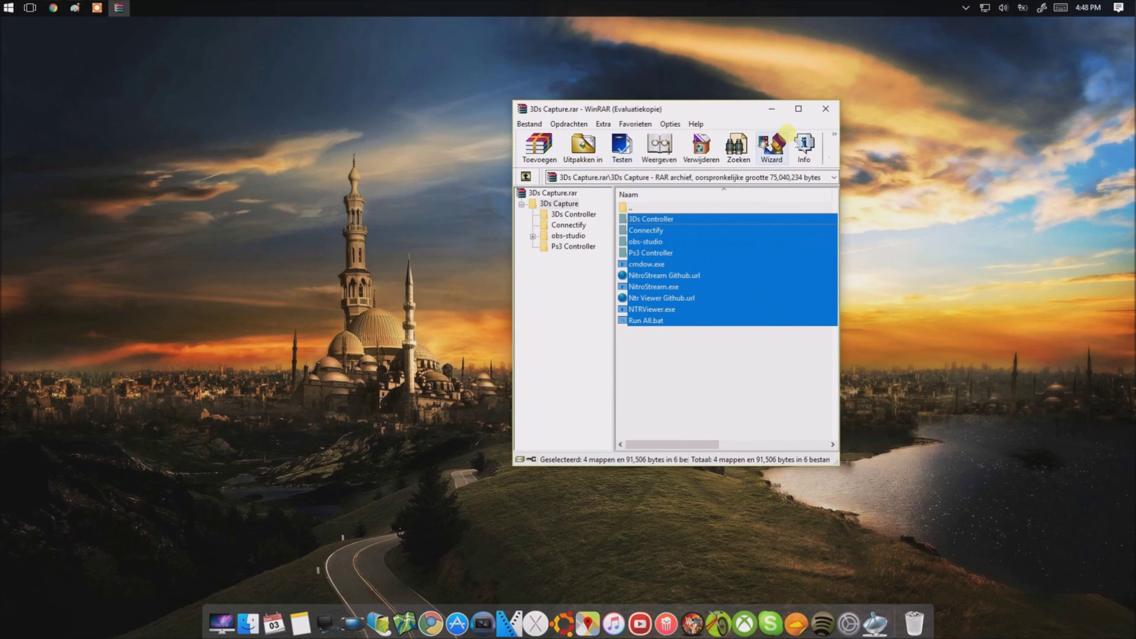
left_click_drag(619, 112, 715, 102)
left_click_drag(655, 192, 595, 249)
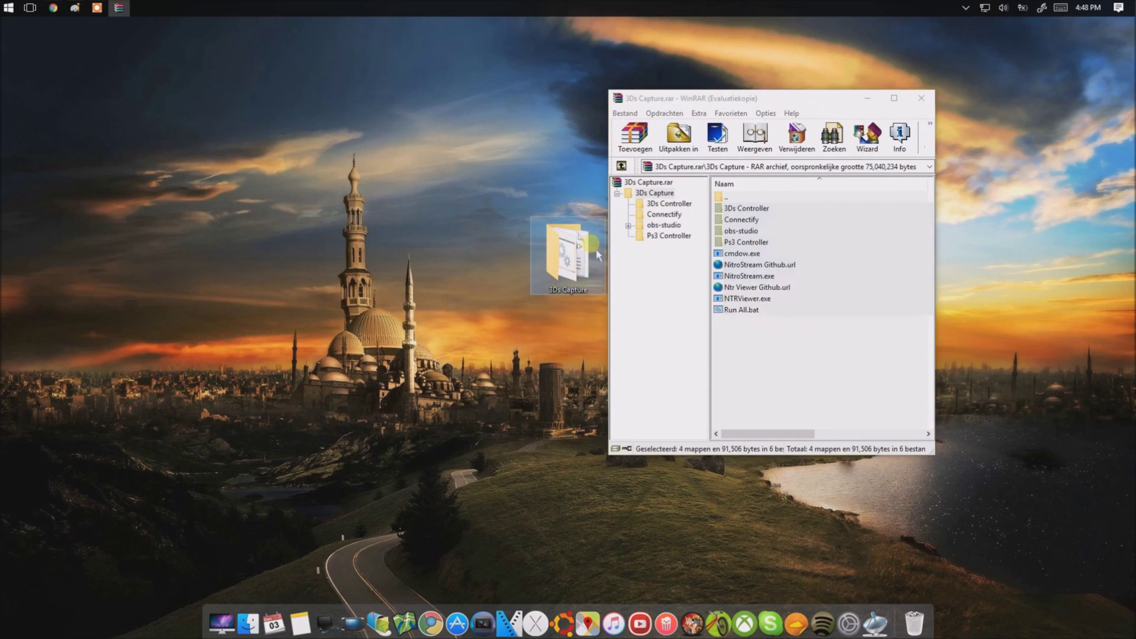
double_click(596, 248)
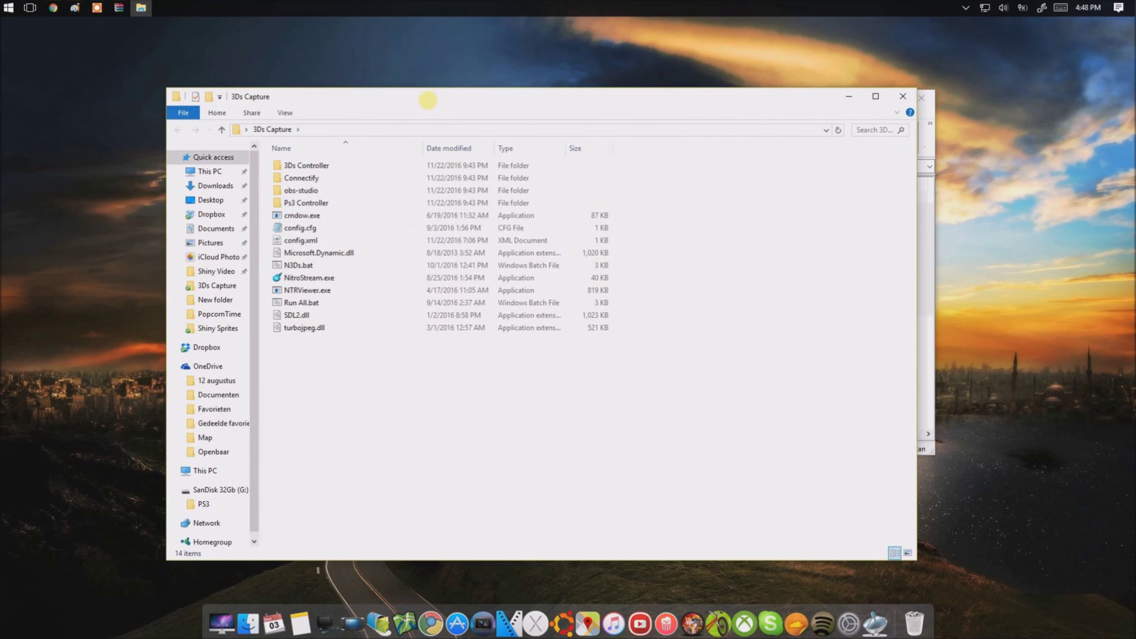
left_click_drag(428, 100, 352, 106)
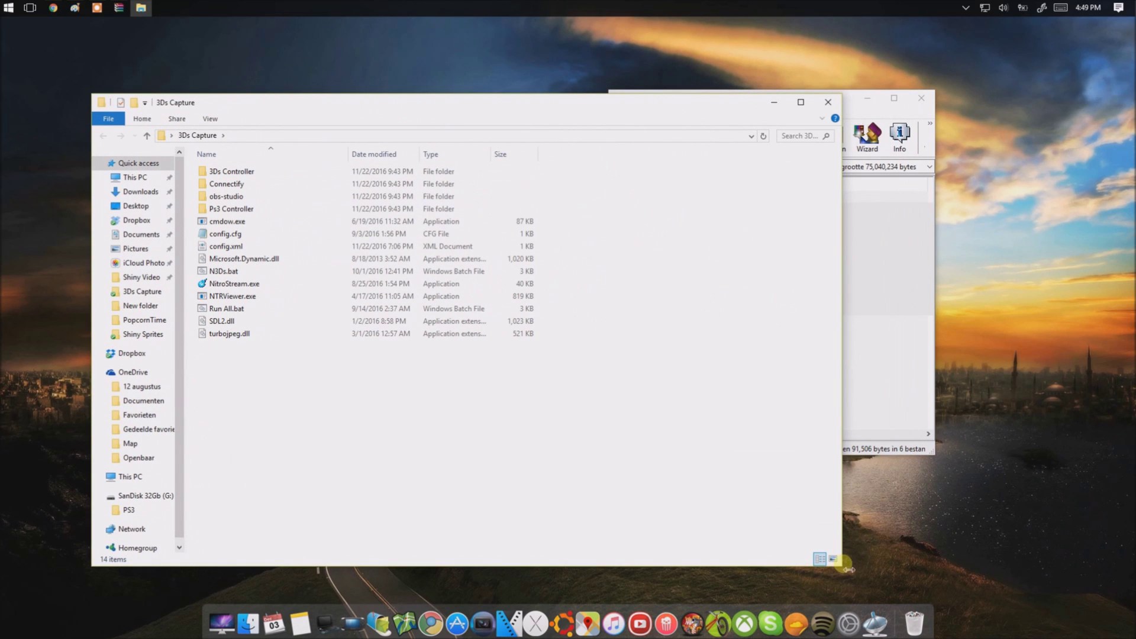
left_click_drag(846, 572, 585, 425)
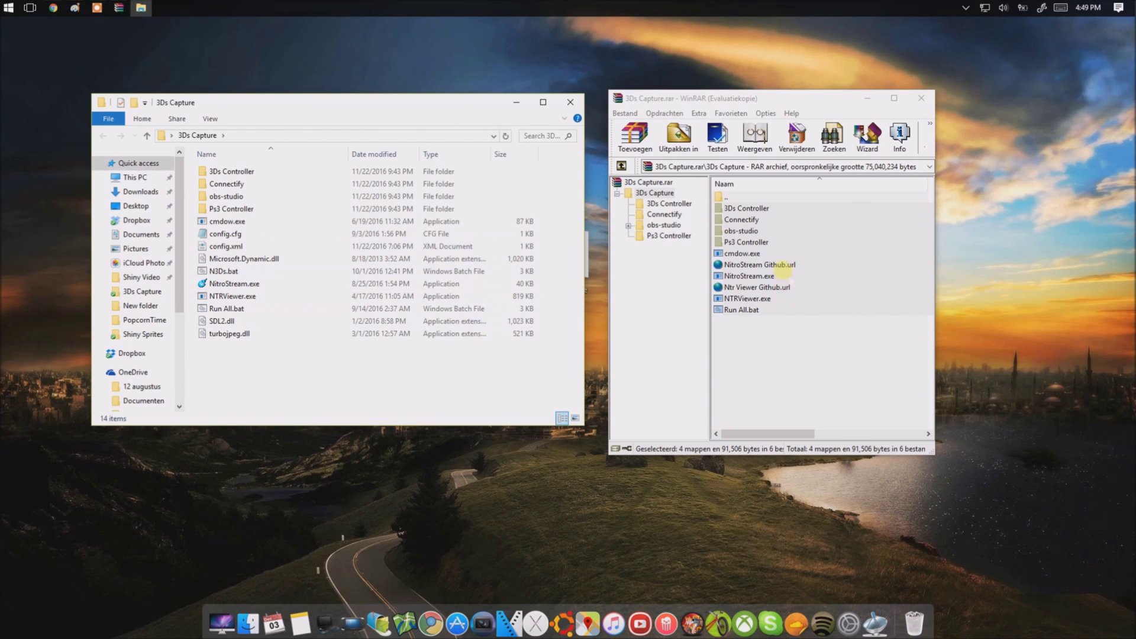
Compare the archive's NitroStream Github link and Run All.bat with NitroStream.exe, NTRViewer.exe and N3Ds.bat in the desktop folder
left_click(780, 267)
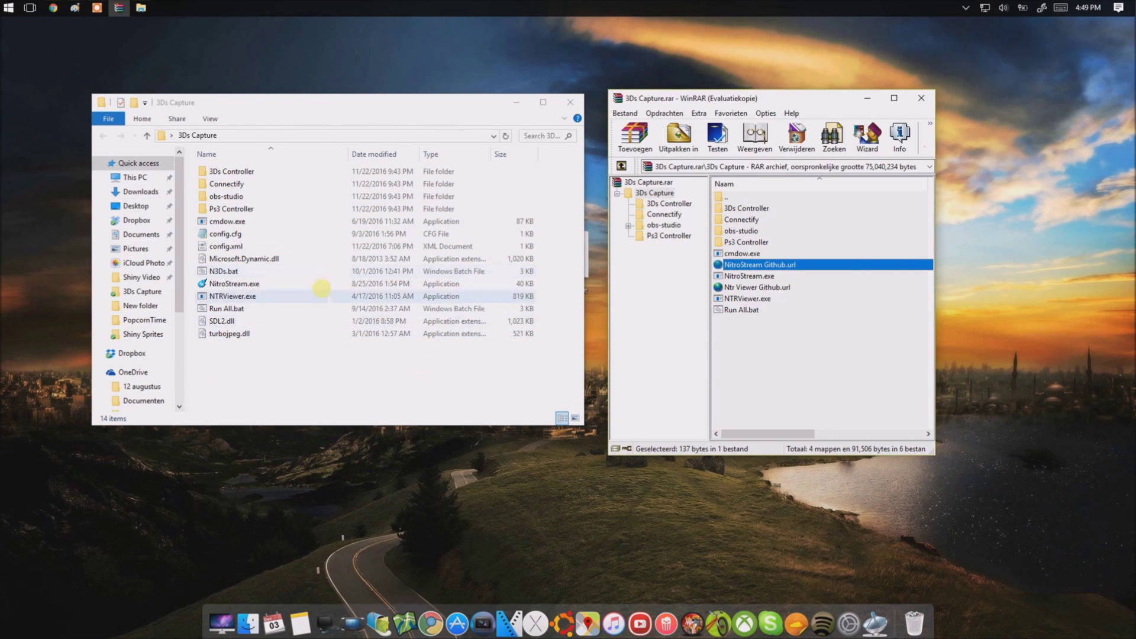
left_click(249, 284)
left_click(243, 296)
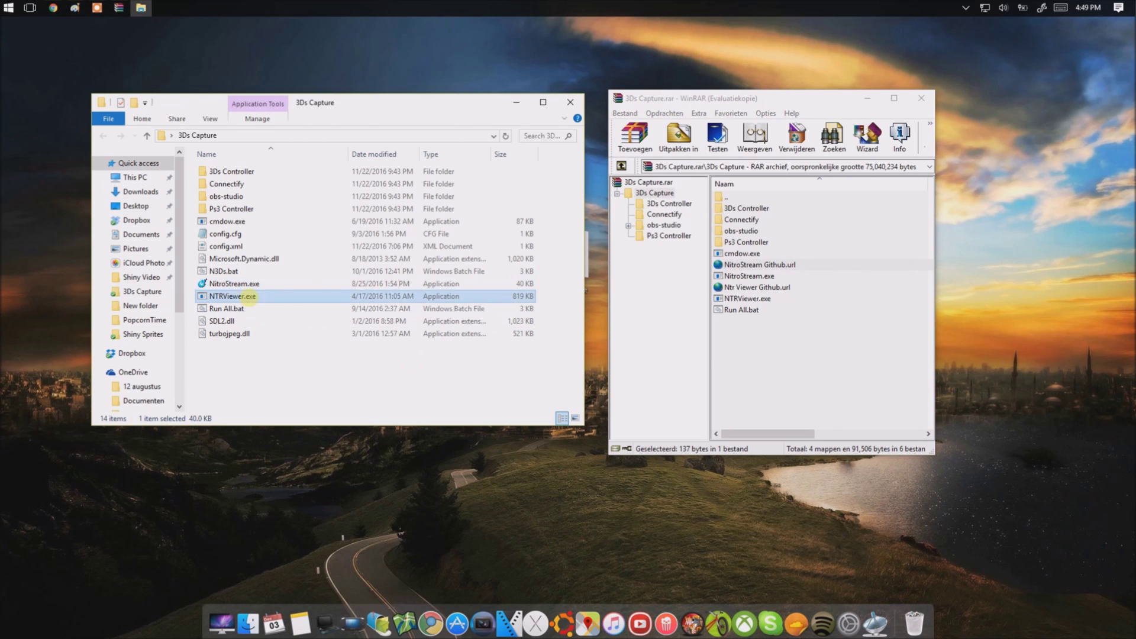
left_click(231, 269)
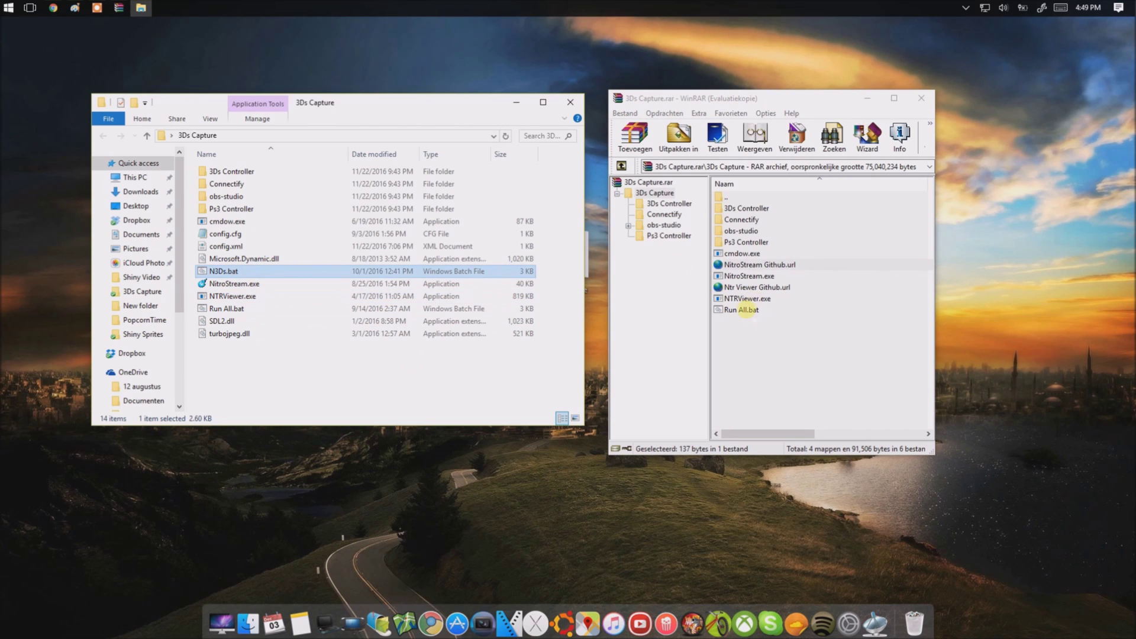
left_click(746, 309)
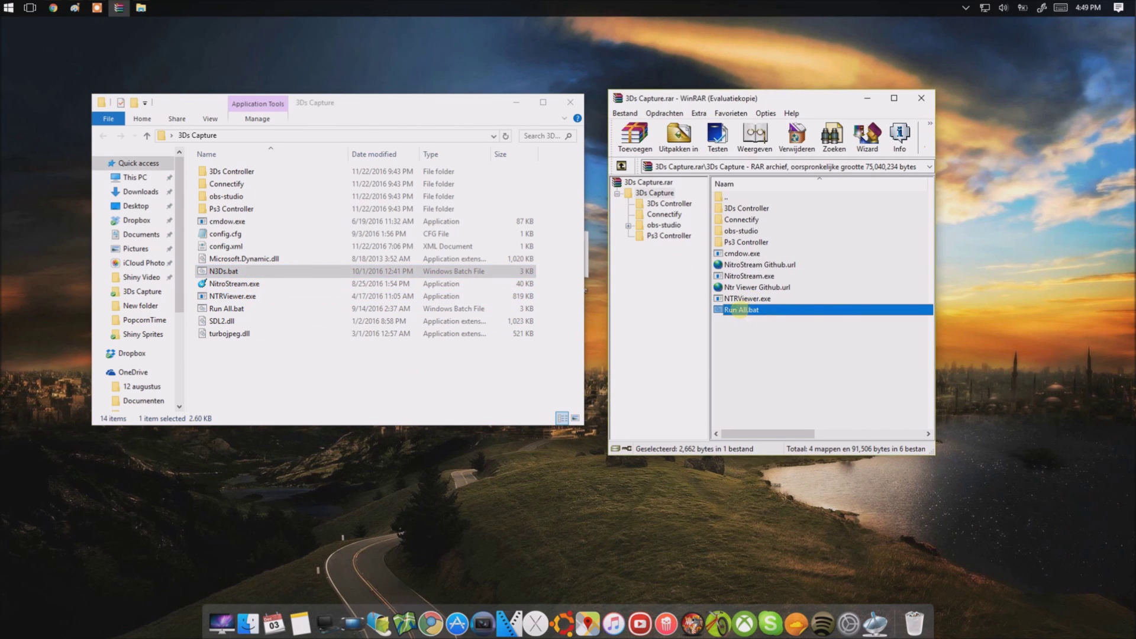
left_click(221, 271)
Examine the contents of the desktop folder's 3Ds Controller and Connectify subfolders
double_click(227, 172)
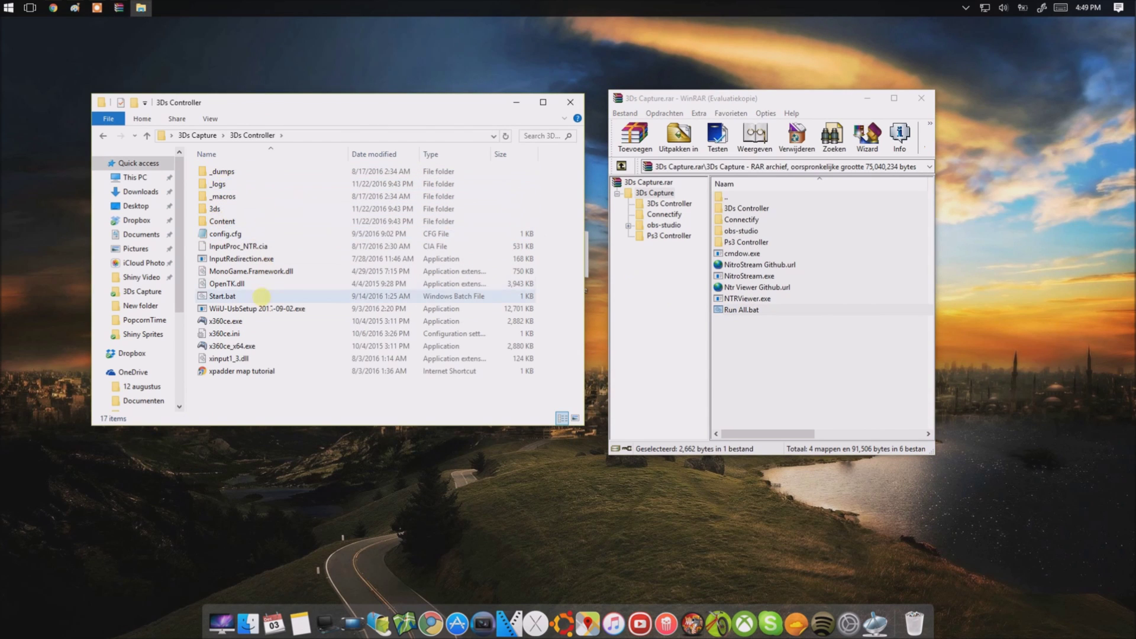
key("alt+Left")
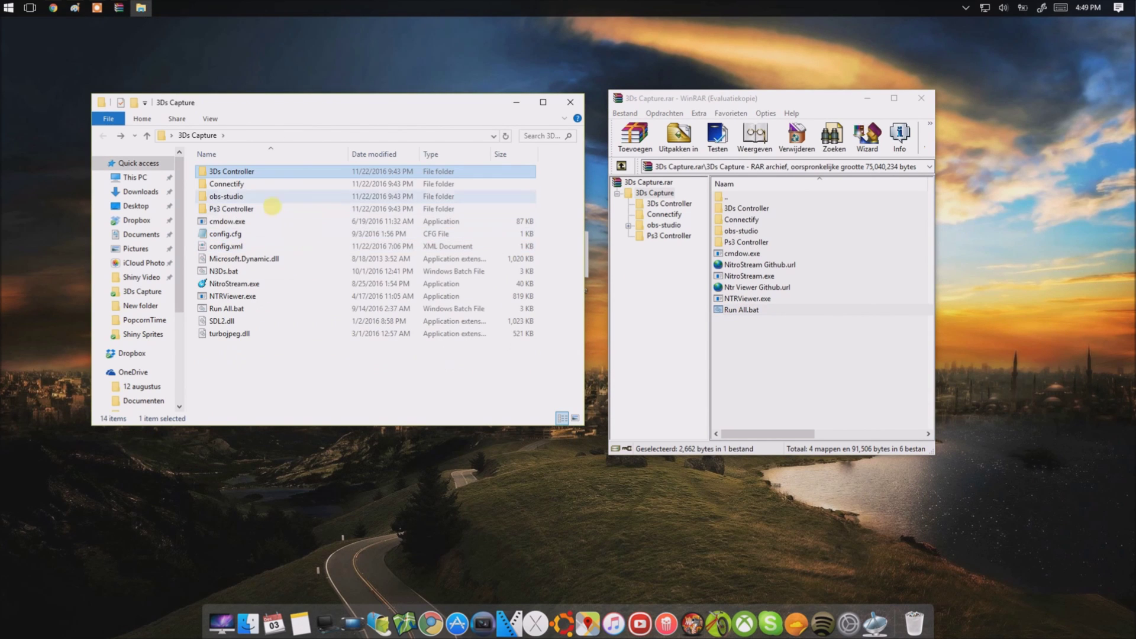
double_click(249, 184)
scroll(248, 284, "down", 2)
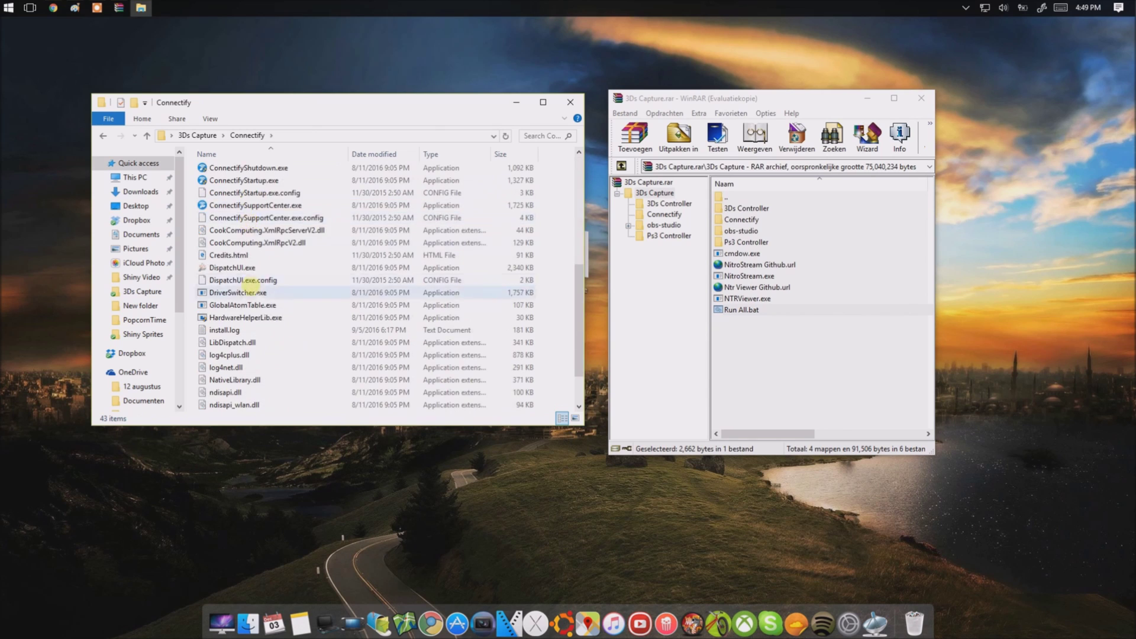
key("alt+Left")
Examine the contents of the obs-studio and Ps3 Controller subfolders and return to 3Ds Capture
double_click(228, 196)
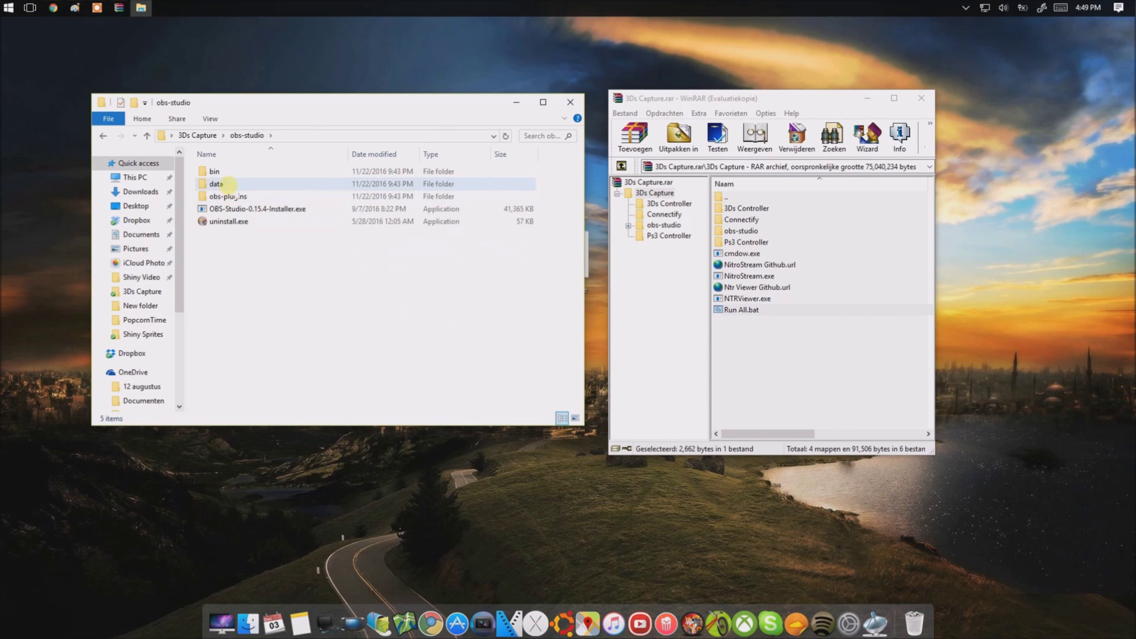
double_click(228, 184)
key("alt+Left")
key("alt+Left")
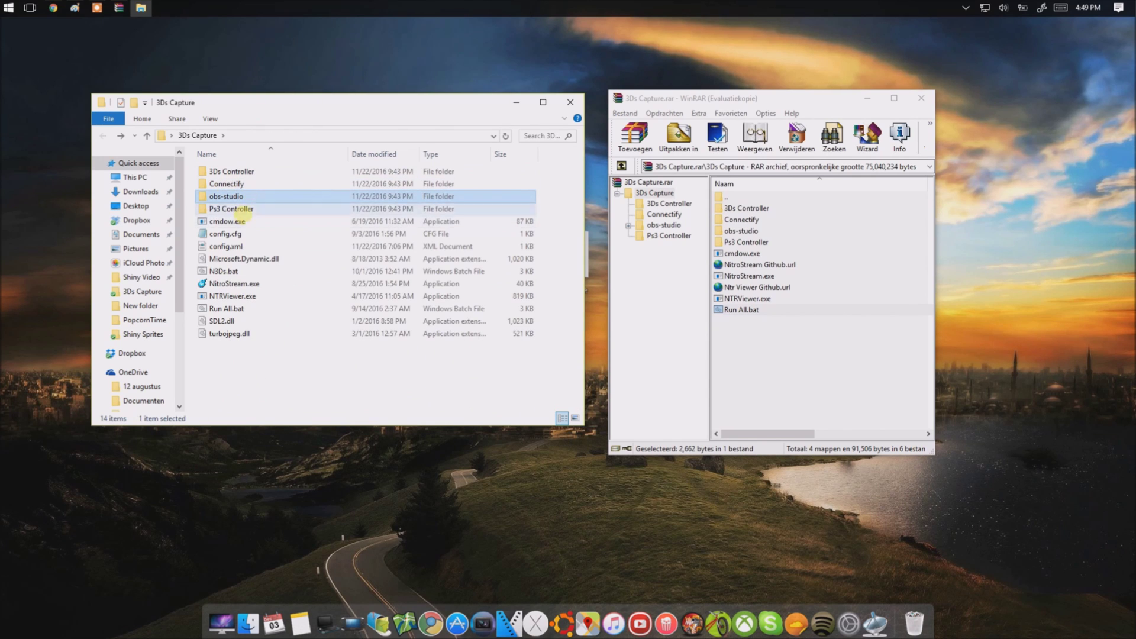
double_click(232, 209)
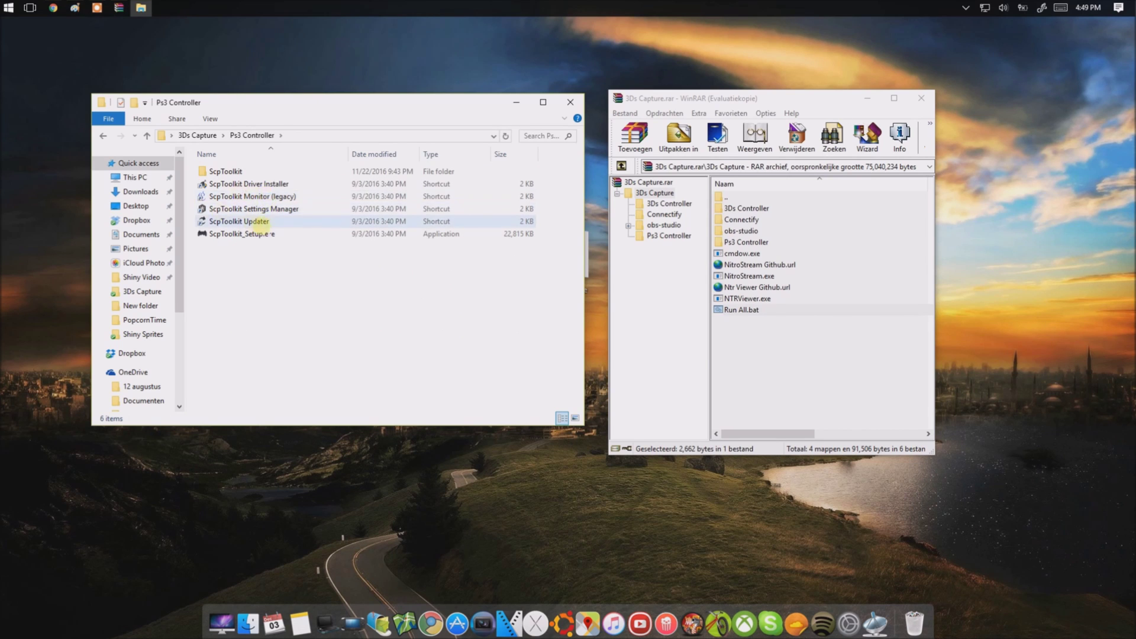
key("alt+Left")
Review the files in the 3Ds Controller subfolder once more and return to 3Ds Capture
key("Up")
key("Up")
key("Up")
key("Return")
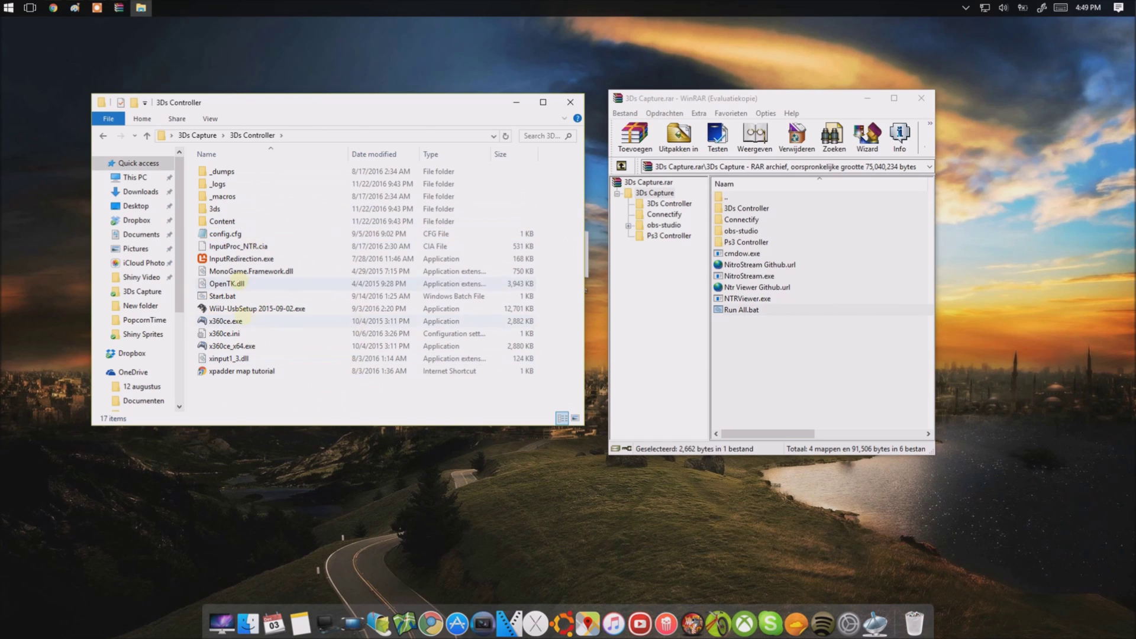
key("alt+Left")
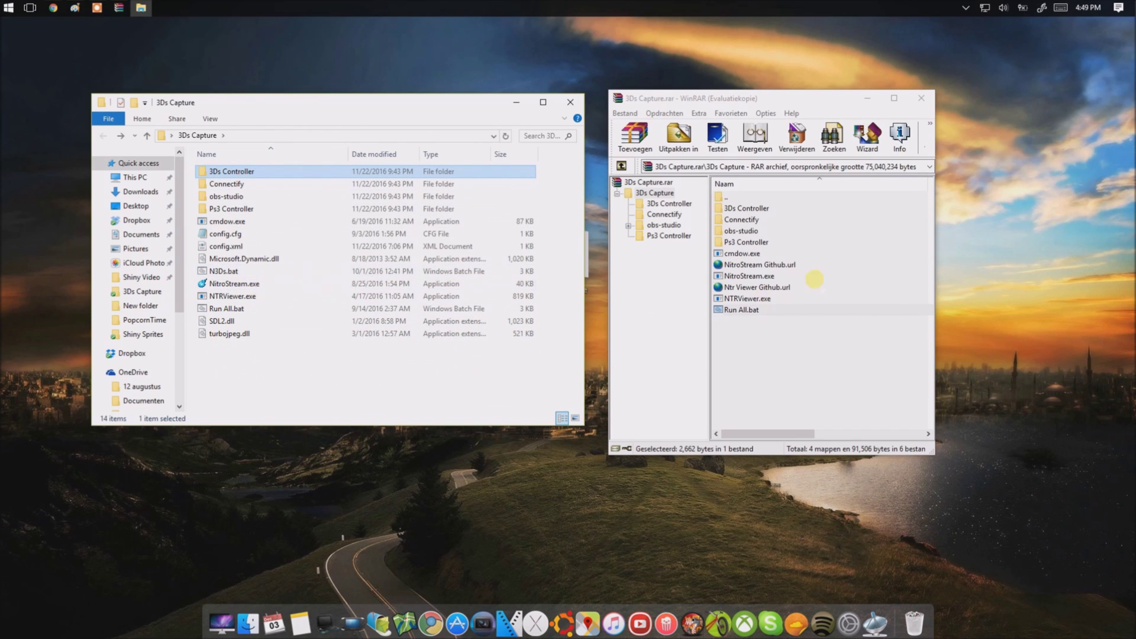
Select N3Ds.bat, move the 3Ds Capture folder window aside and close the archive window
left_click(228, 271)
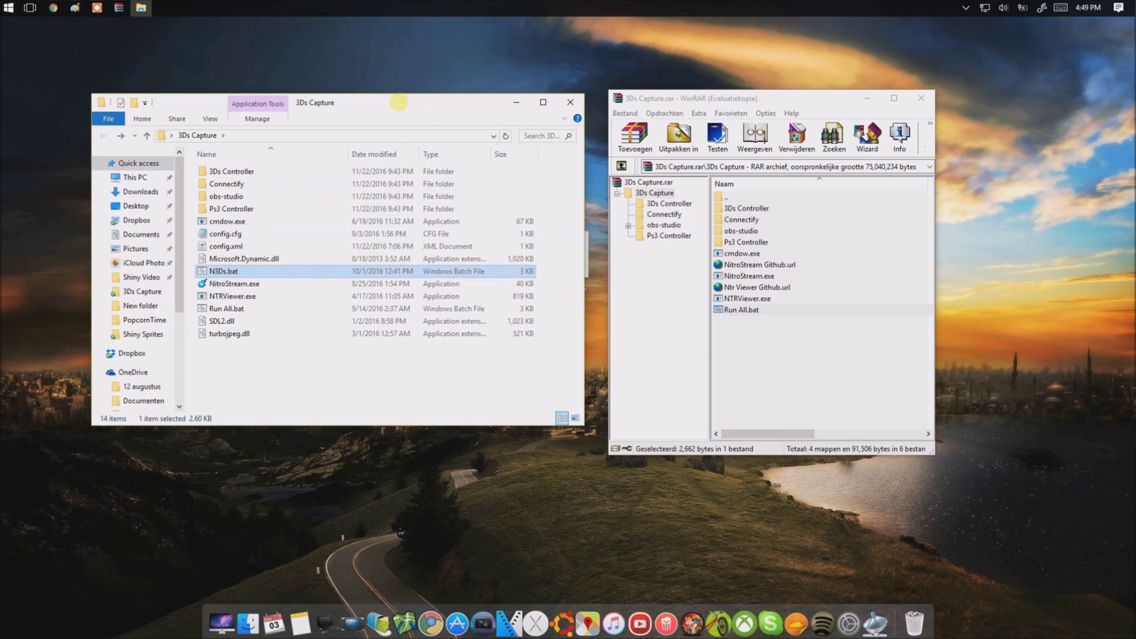
left_click_drag(399, 102, 324, 42)
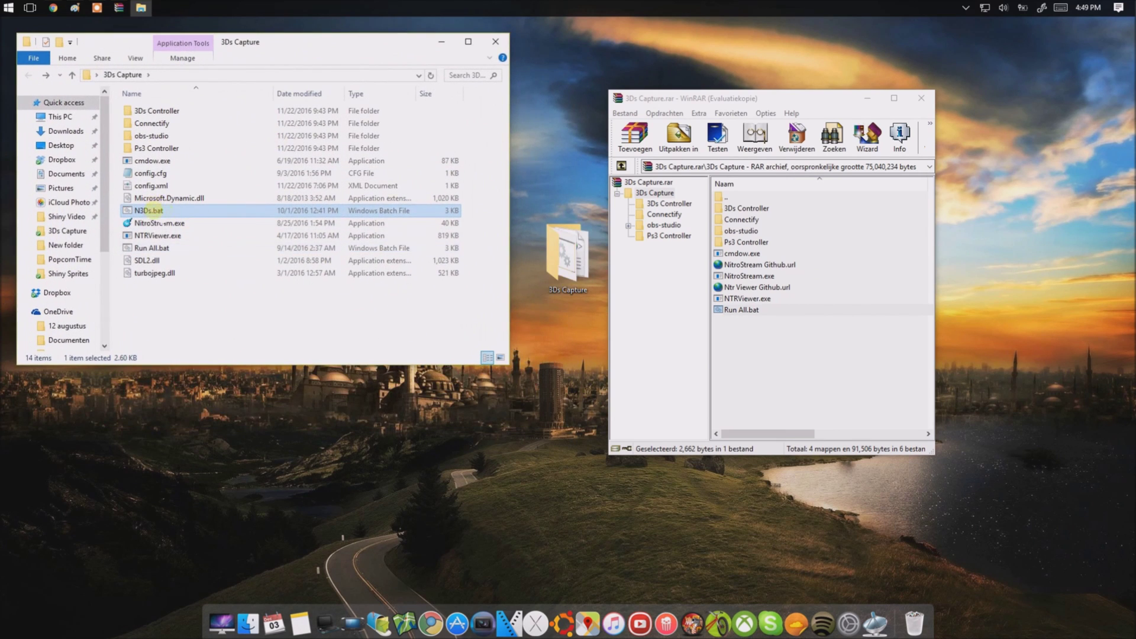
left_click_drag(153, 210, 822, 355)
left_click(921, 99)
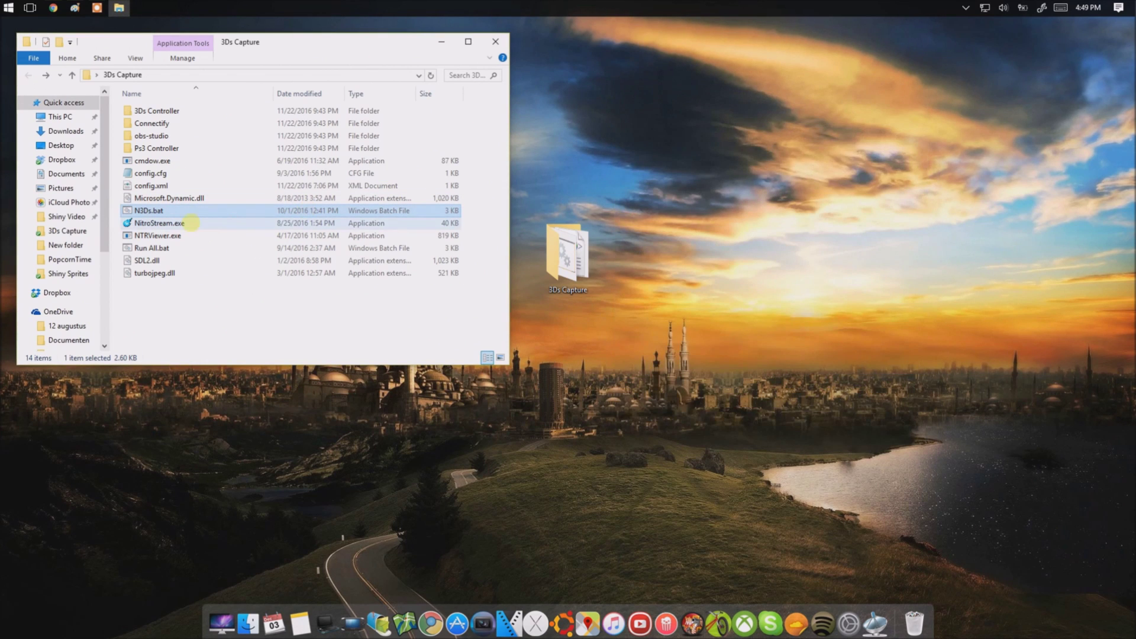
Open N3Ds.bat for editing in an enlarged Notepad window and select the script's opening lines through "echo."
right_click(151, 211)
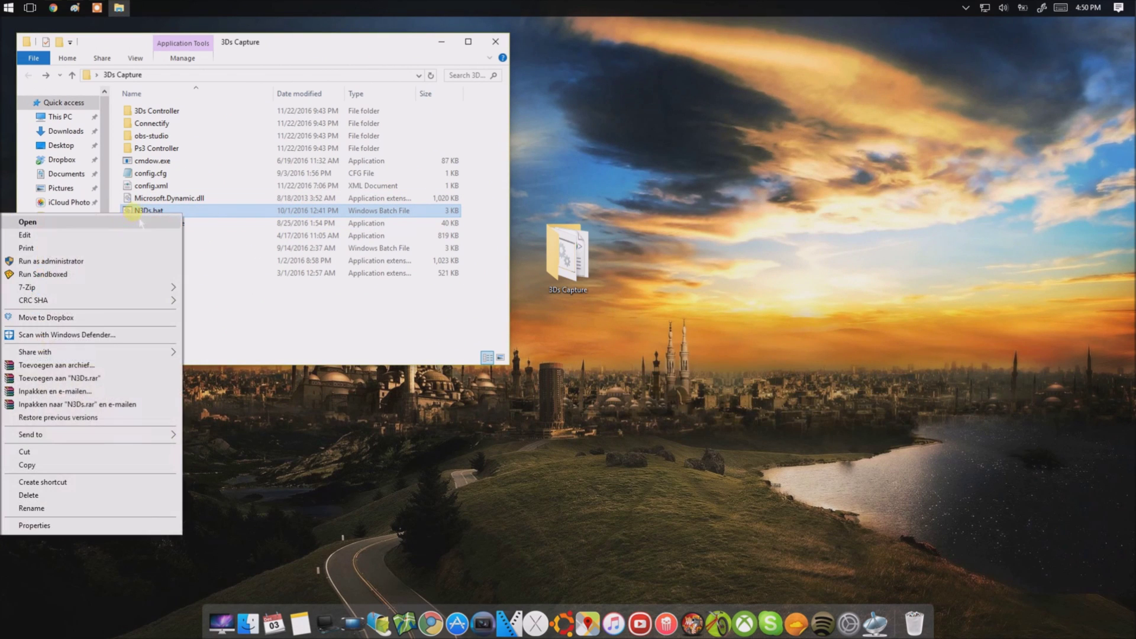
left_click(111, 235)
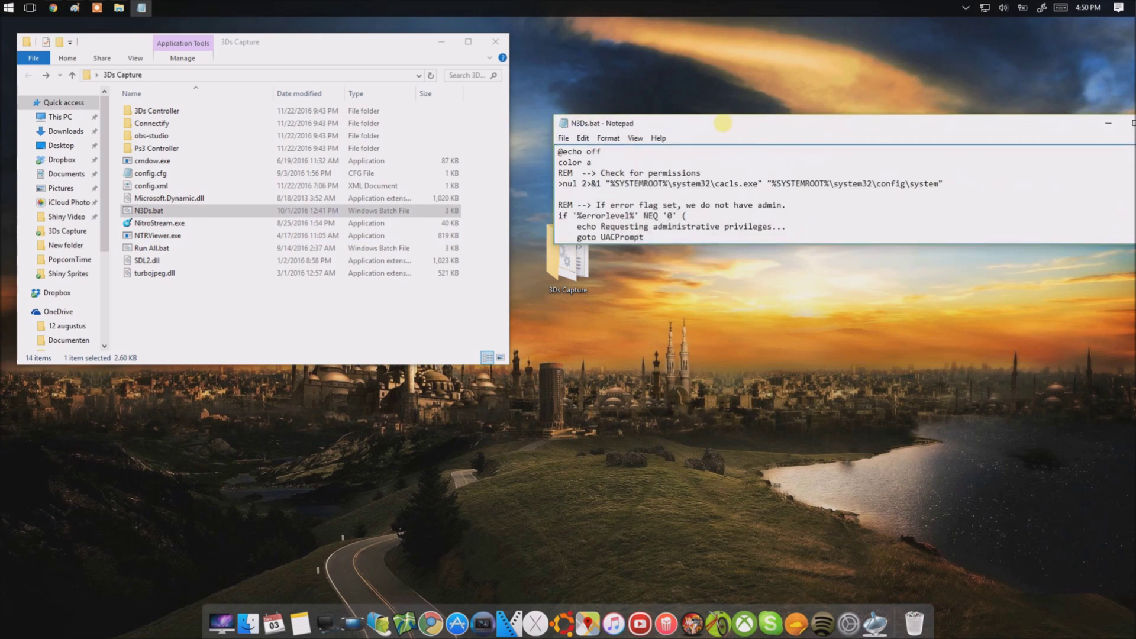
left_click_drag(725, 116, 592, 69)
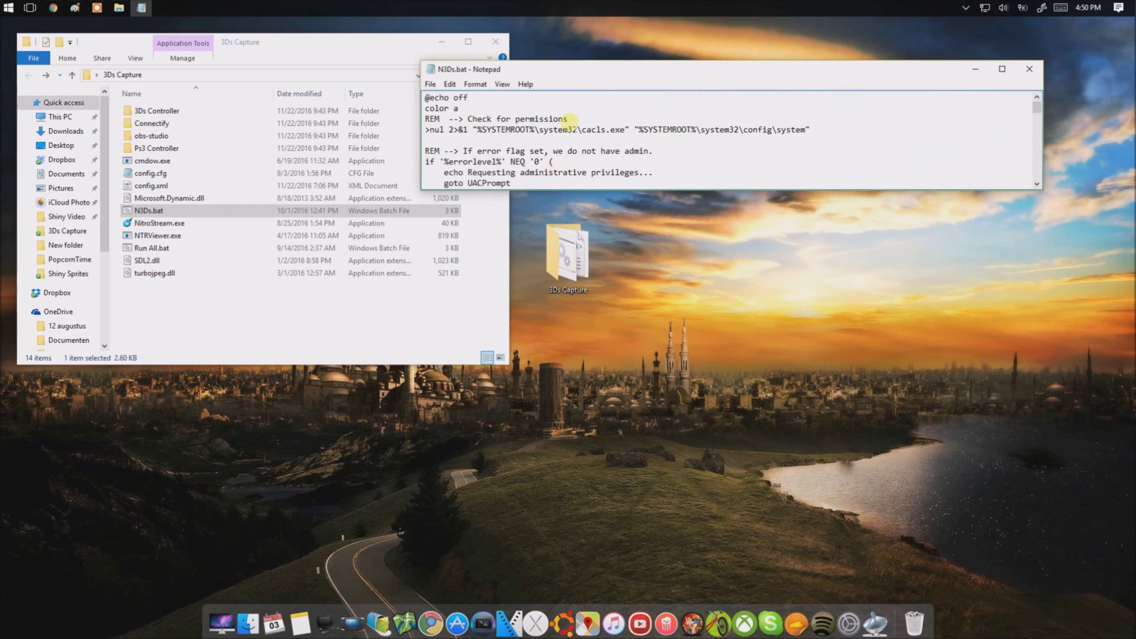
left_click_drag(553, 190, 594, 572)
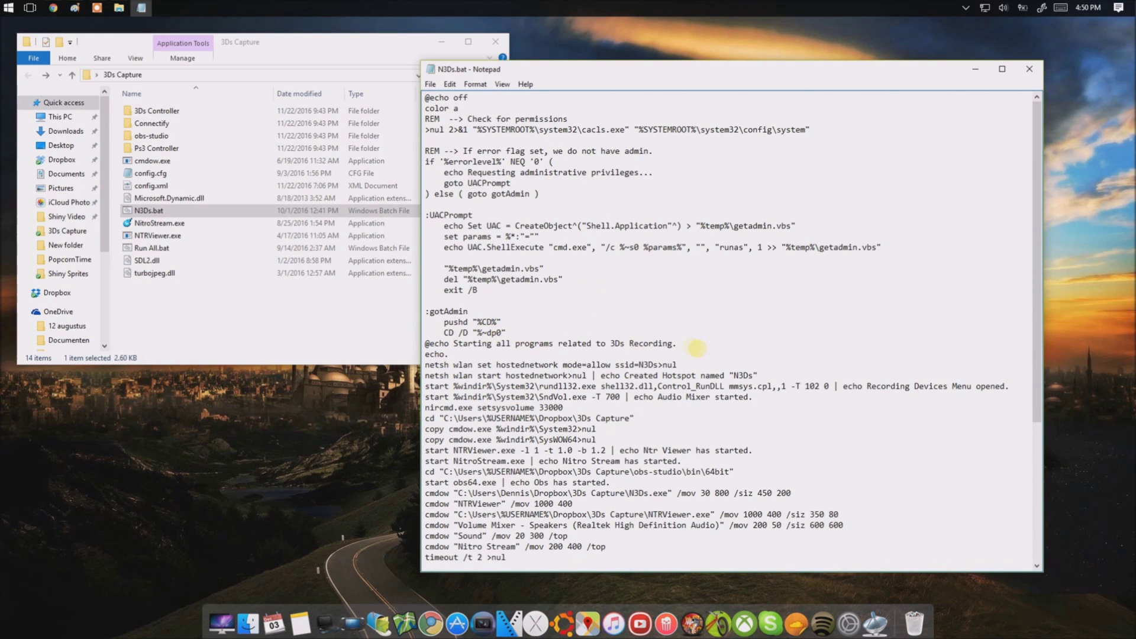
left_click_drag(689, 354, 432, 71)
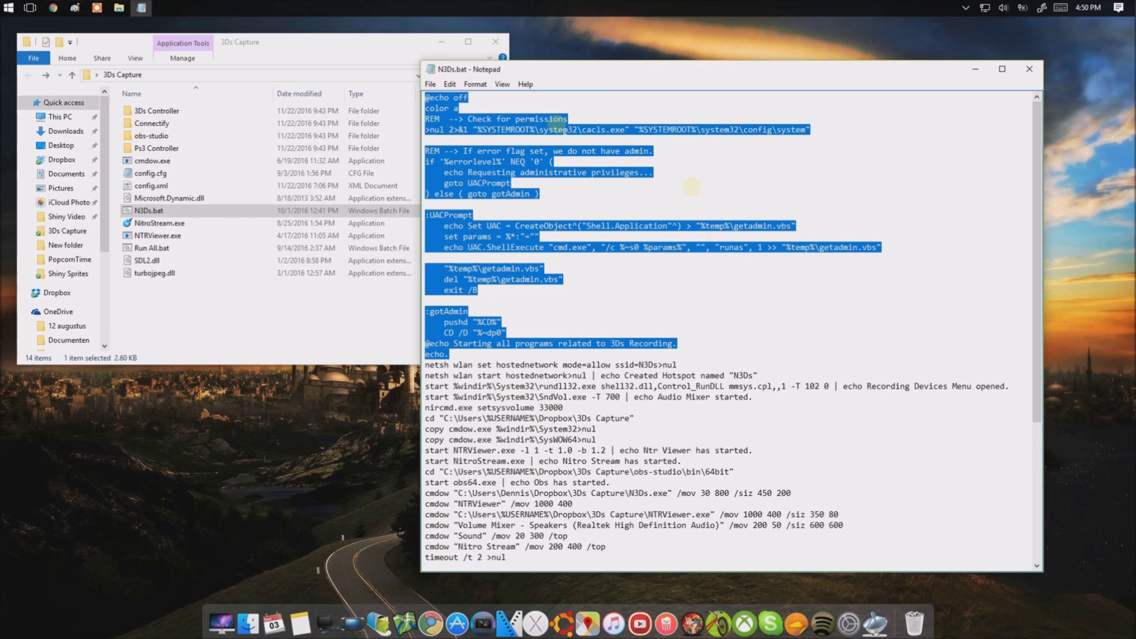
Go to the end of the script, open the Volume Mixer, move it over the folder window and close it
scroll(734, 258, "down", 6)
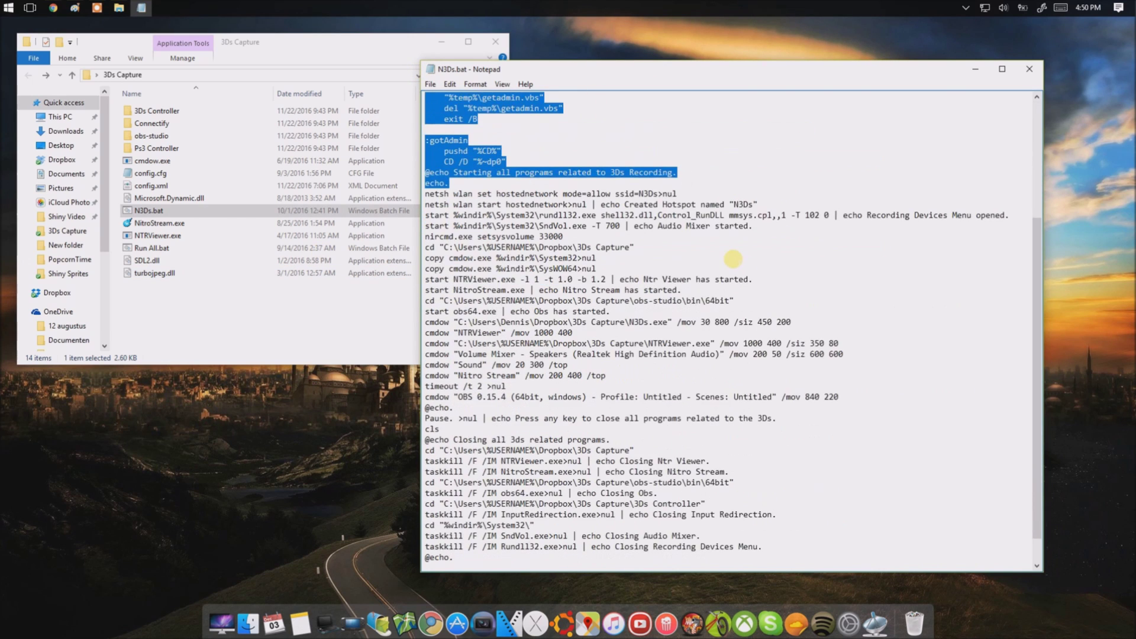
left_click(473, 141)
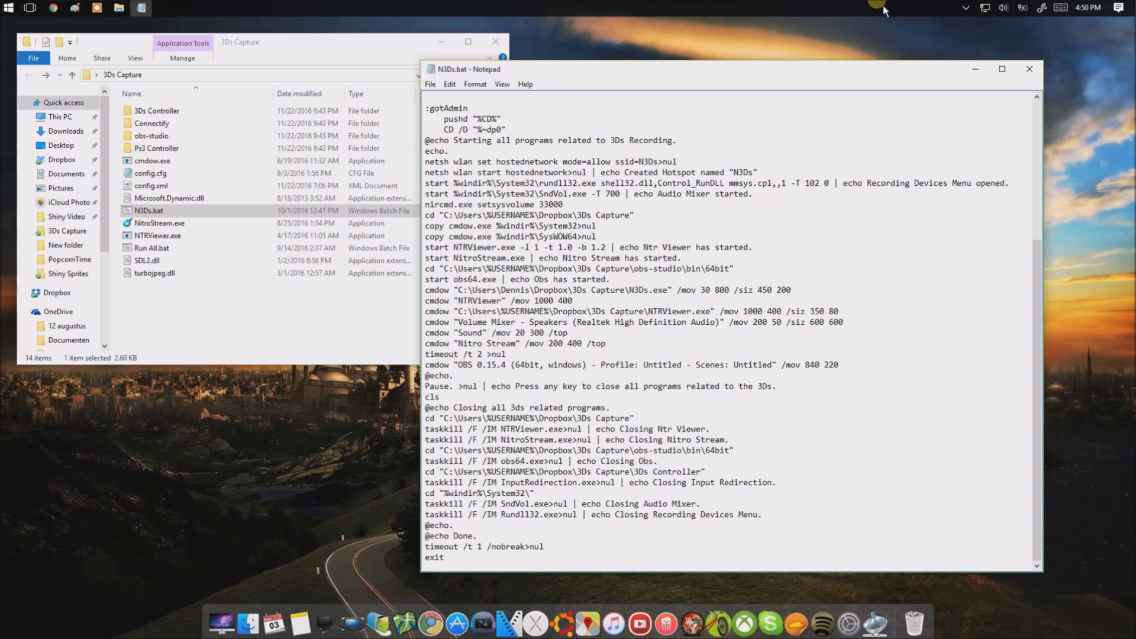
right_click(1003, 7)
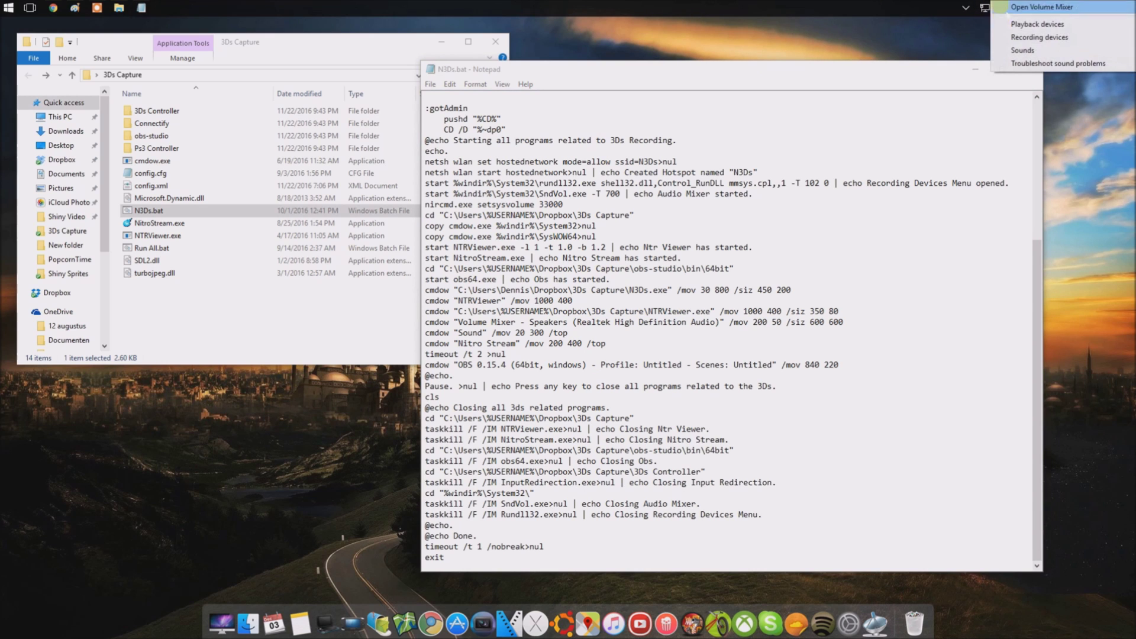
left_click(1006, 7)
left_click_drag(894, 26, 101, 280)
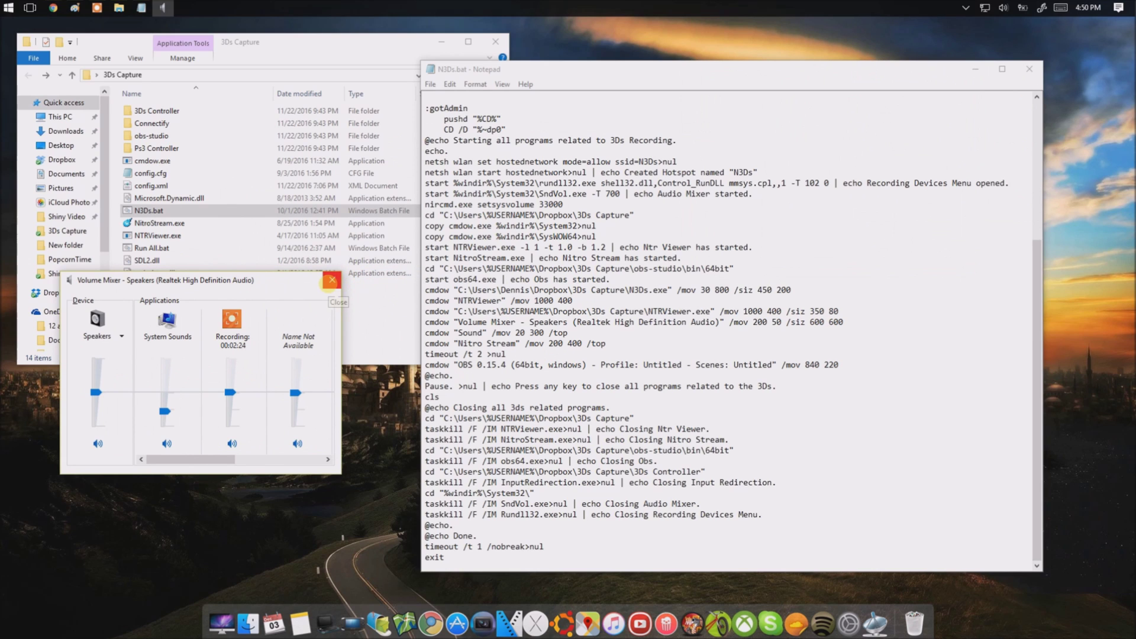
left_click(329, 282)
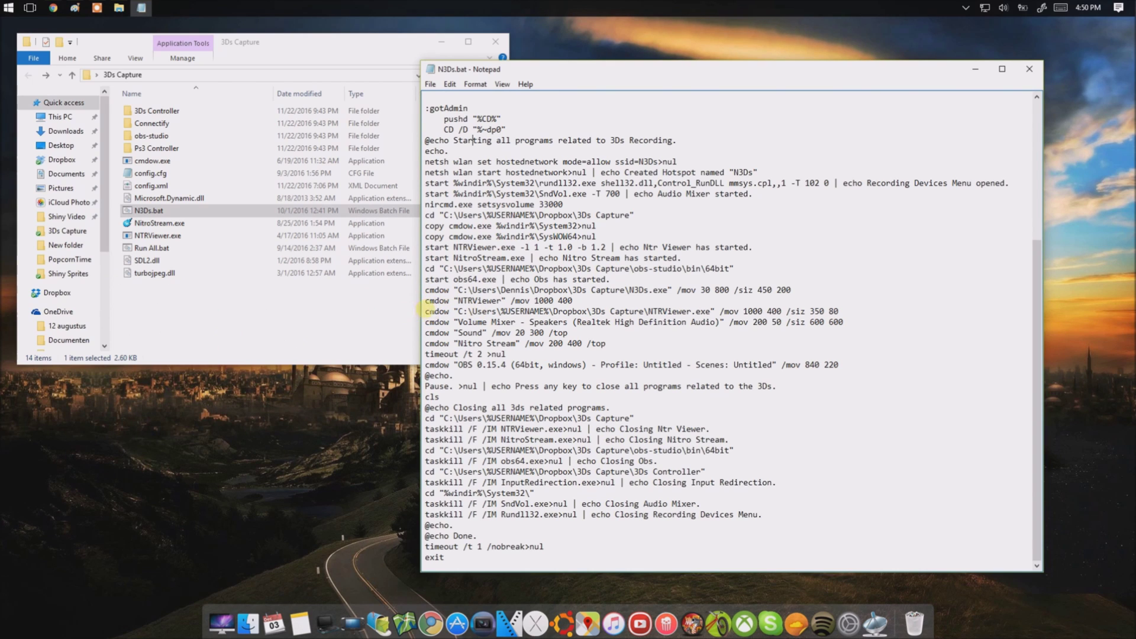
Highlight the window name in the script's cmdow line for Volume Mixer - Speakers (Realtek High Definition Audio), and clear the selection
left_click_drag(425, 322, 462, 322)
left_click(706, 329)
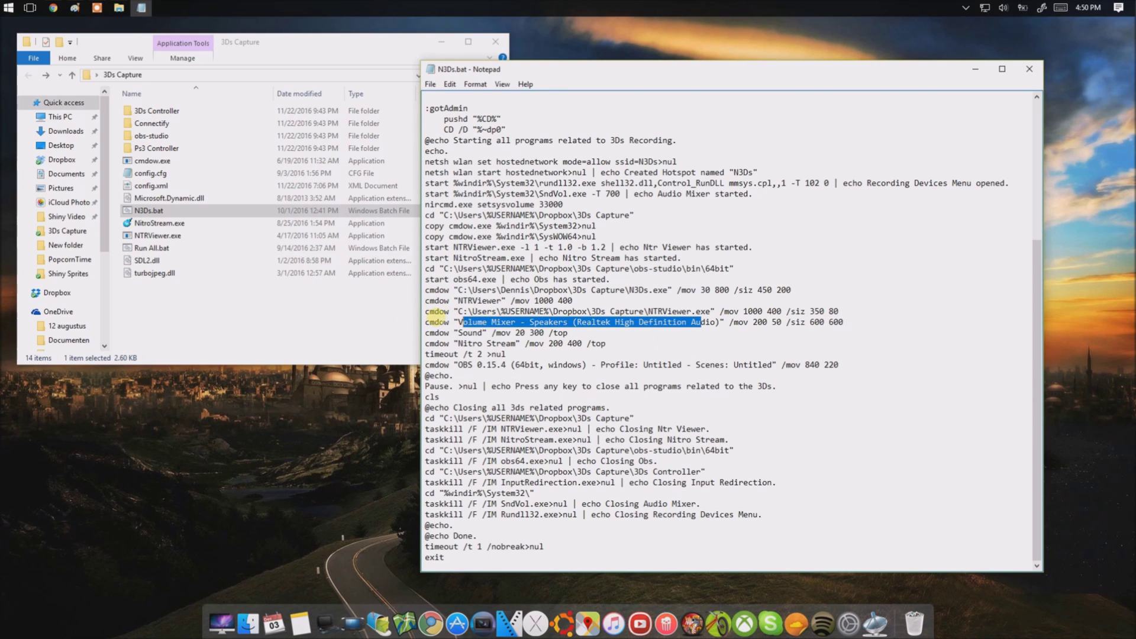
left_click(858, 316)
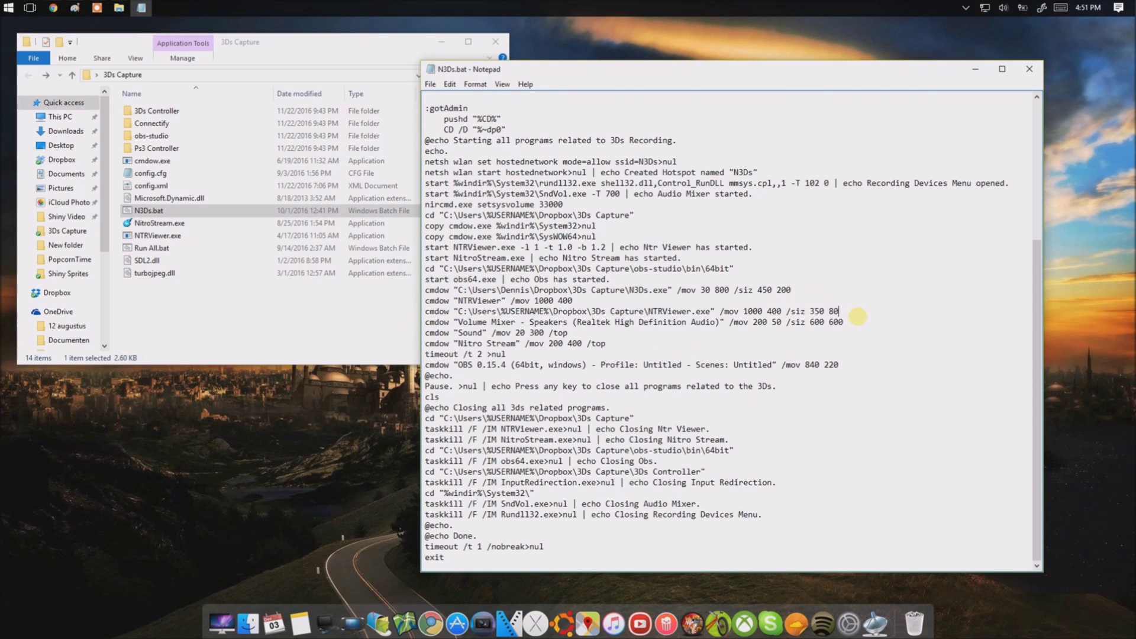
left_click(413, 335)
left_click_drag(407, 331, 403, 310)
left_click(531, 280)
Highlight the script's two netsh wlan lines that set up and start the N3Ds hotspot
left_click_drag(434, 162, 814, 171)
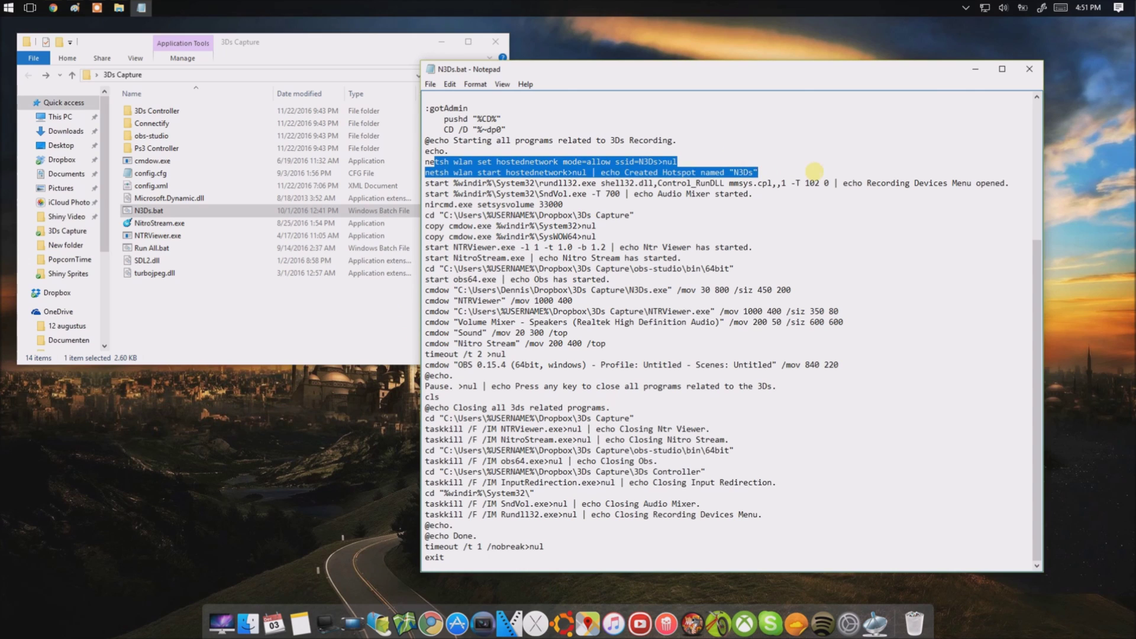
left_click(815, 169)
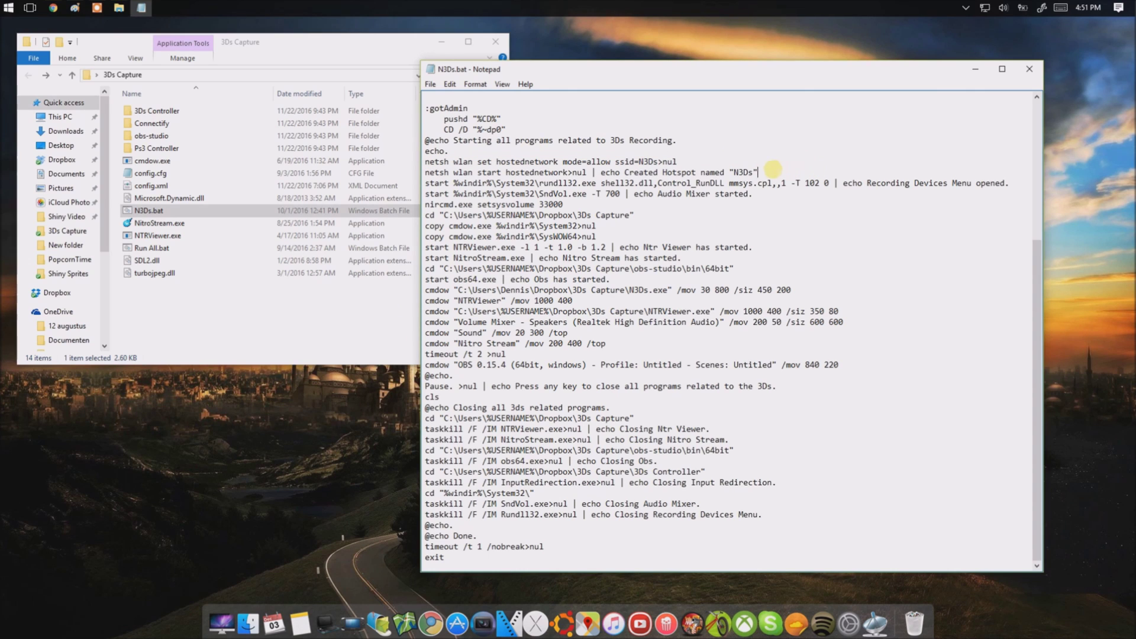
left_click_drag(764, 172, 409, 162)
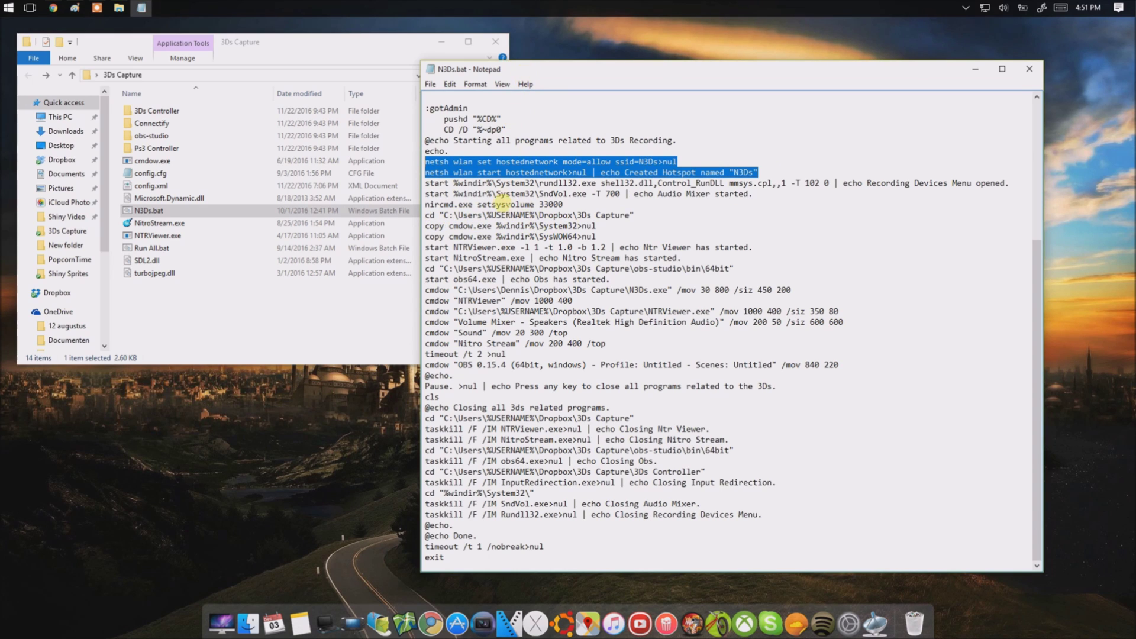
Highlight the Dropbox part of the 3Ds Capture path and the matching cd line in the closing section of the script
left_click_drag(534, 215, 610, 216)
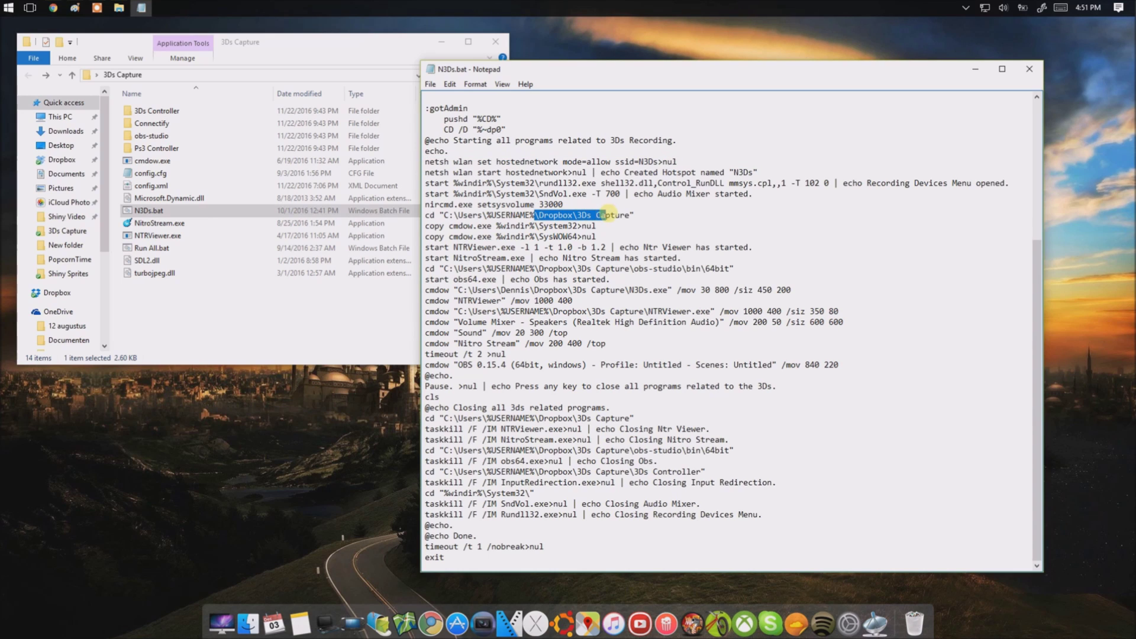
left_click_drag(463, 216, 574, 214)
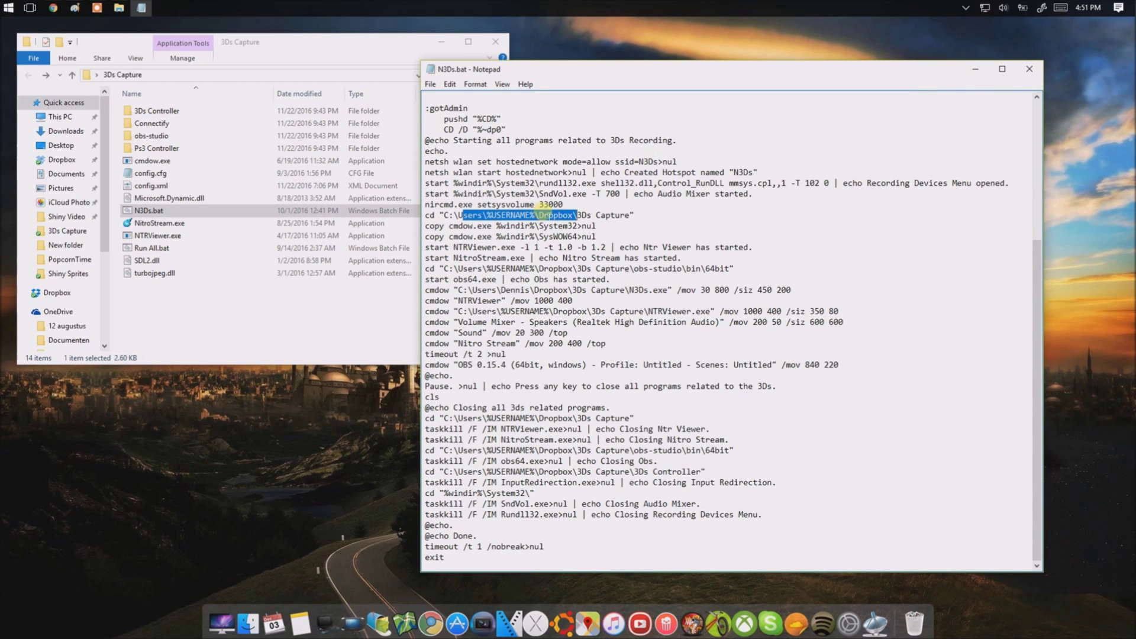
left_click(572, 215)
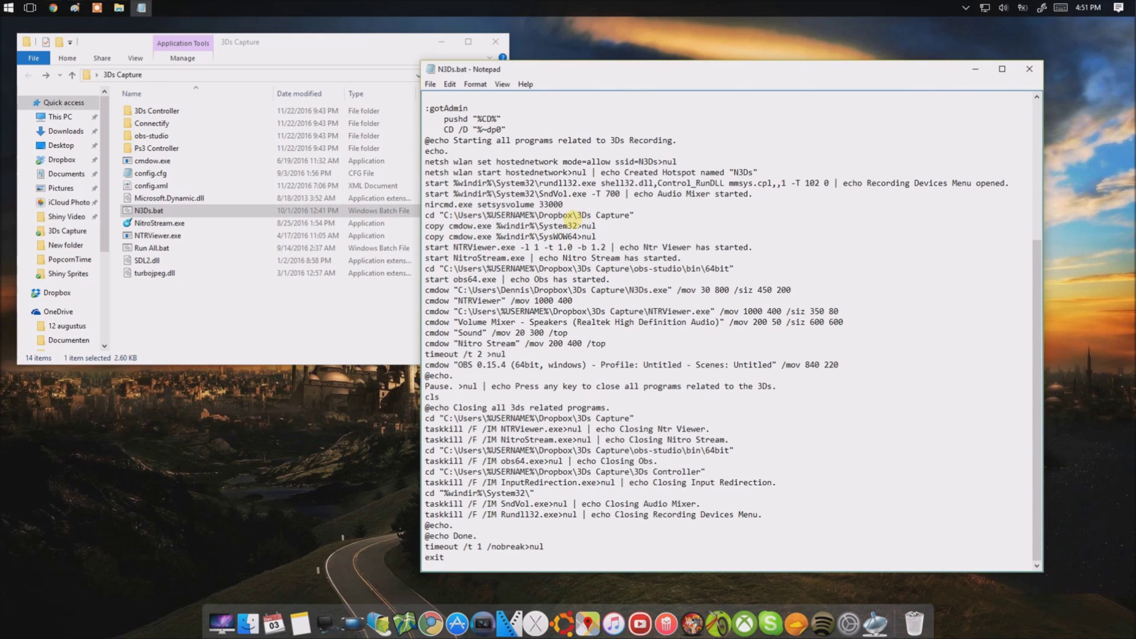
left_click_drag(573, 215, 536, 215)
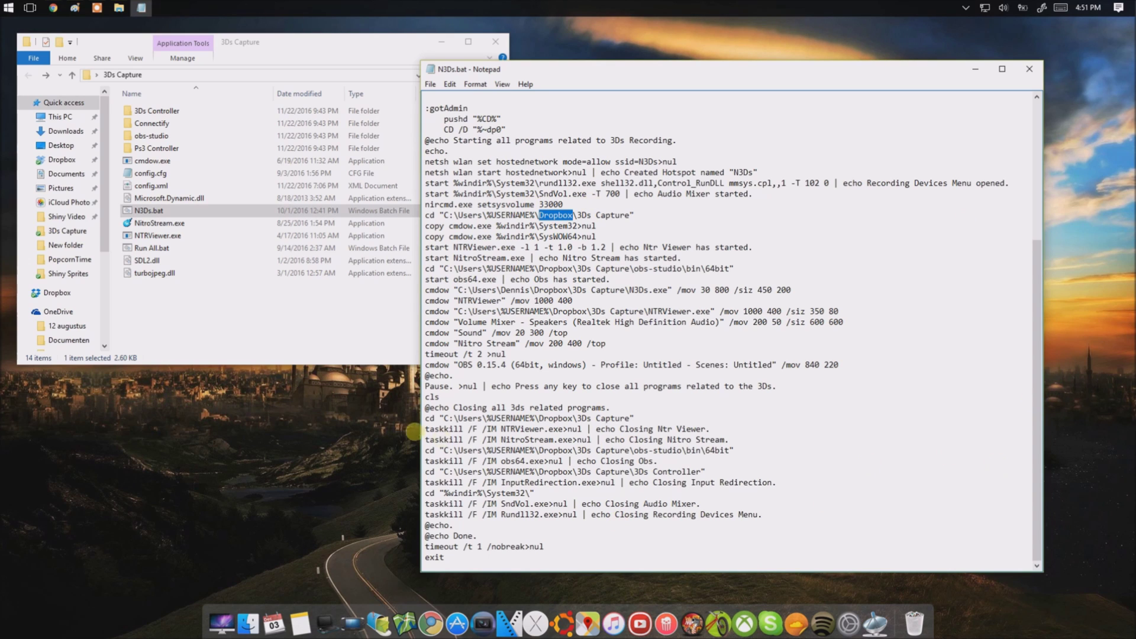
left_click_drag(491, 418, 645, 403)
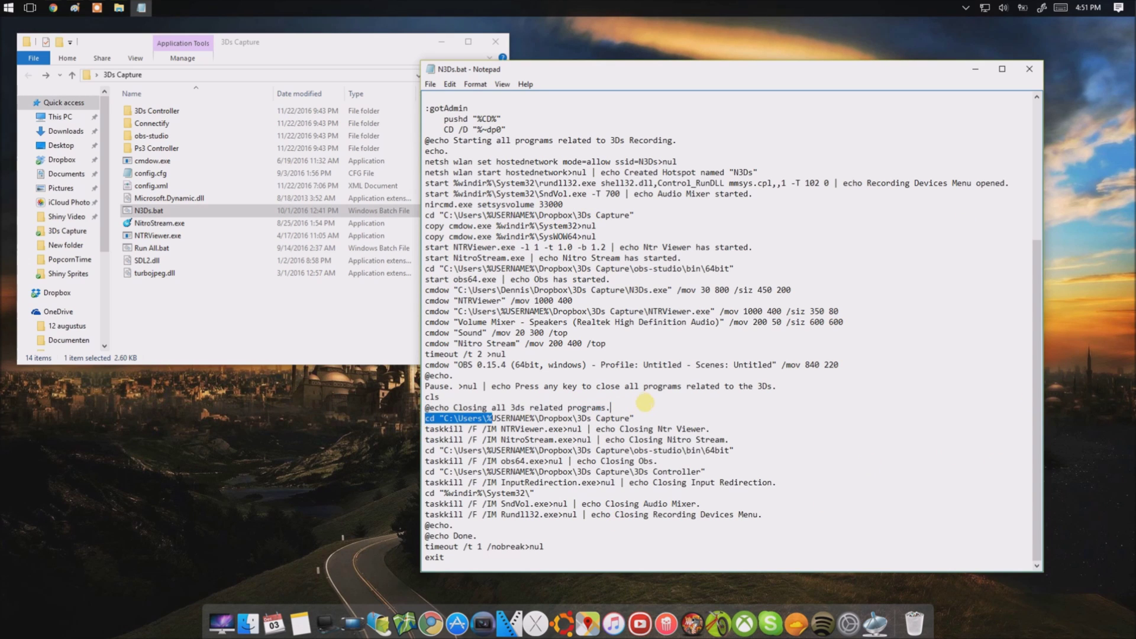
left_click(616, 419)
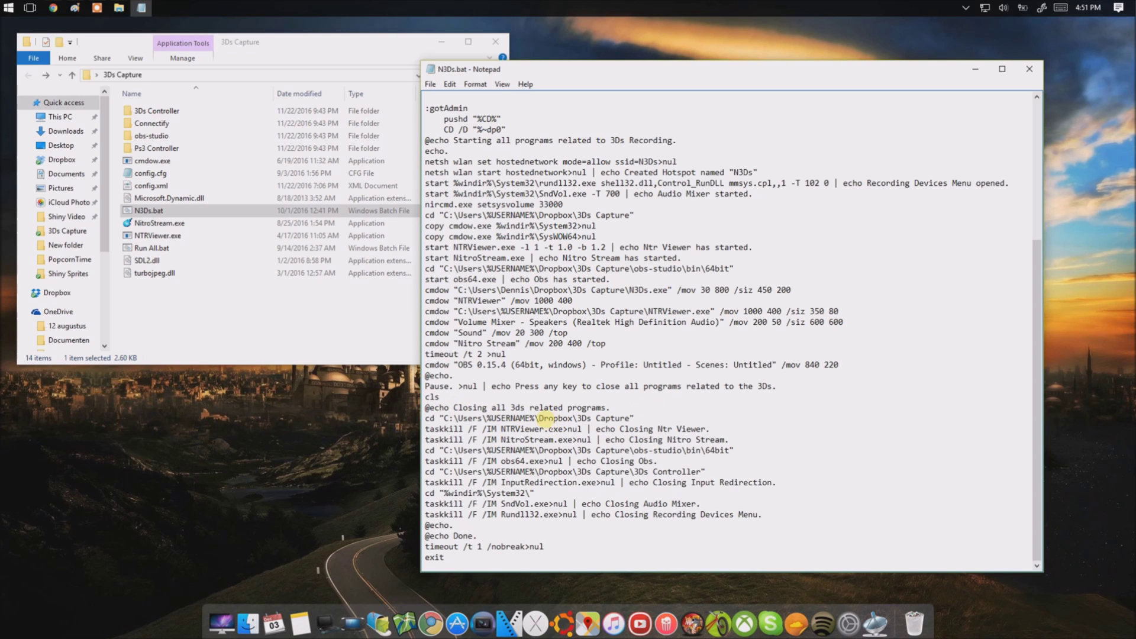
Enter Dropbox as both the search text and the replacement text for the script, and dismiss the Replace dialog
key("ctrl+h")
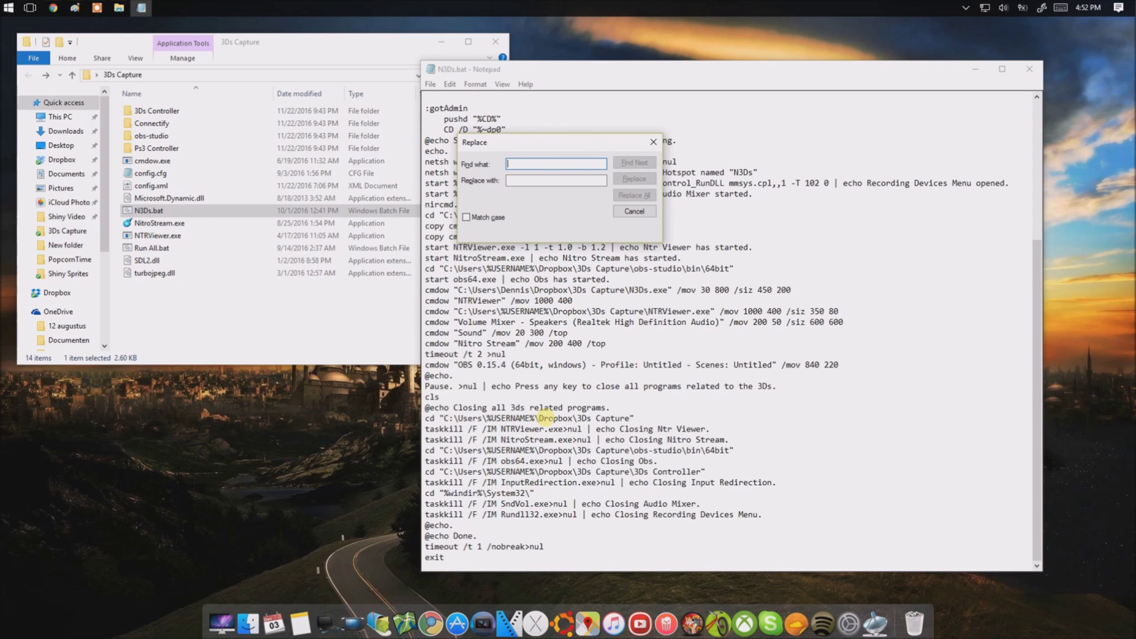
type("Dropbox")
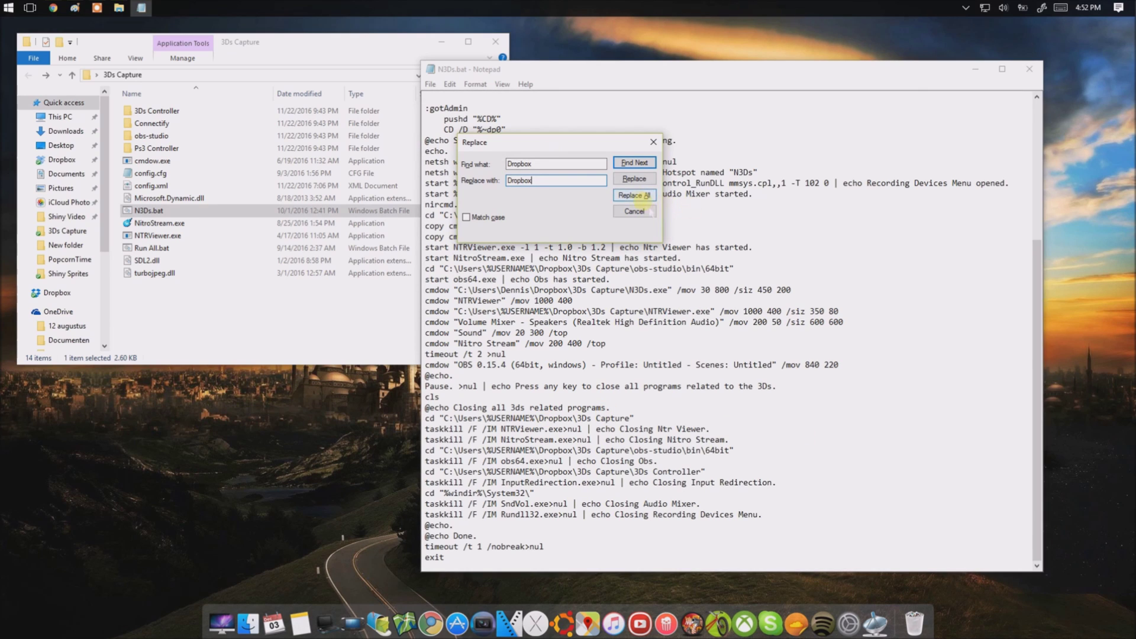
left_click(636, 196)
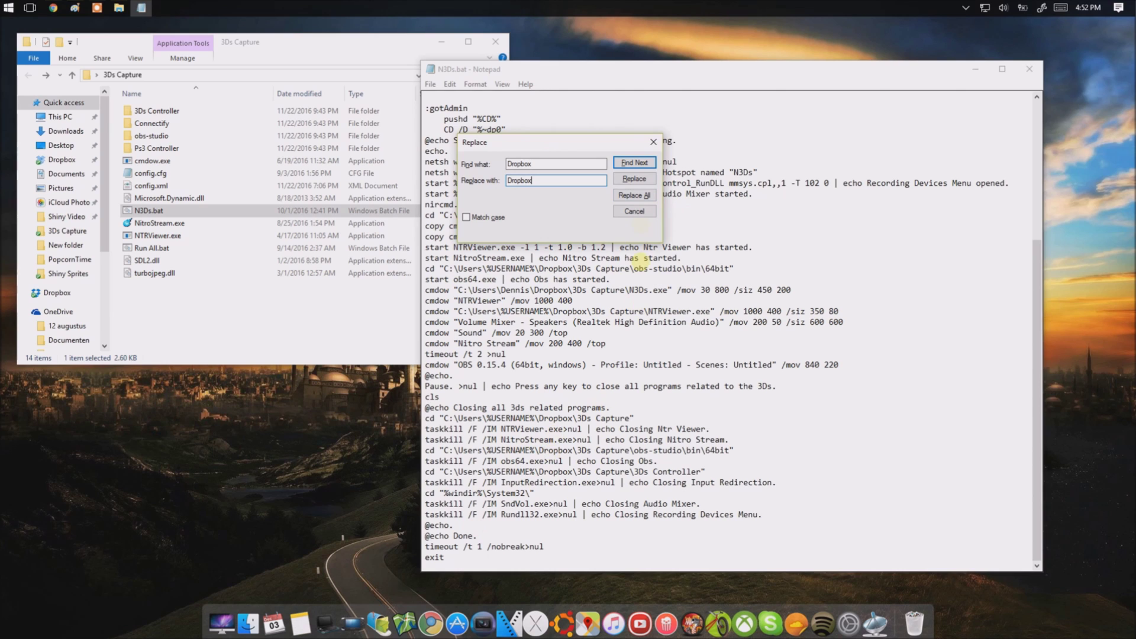
left_click(634, 211)
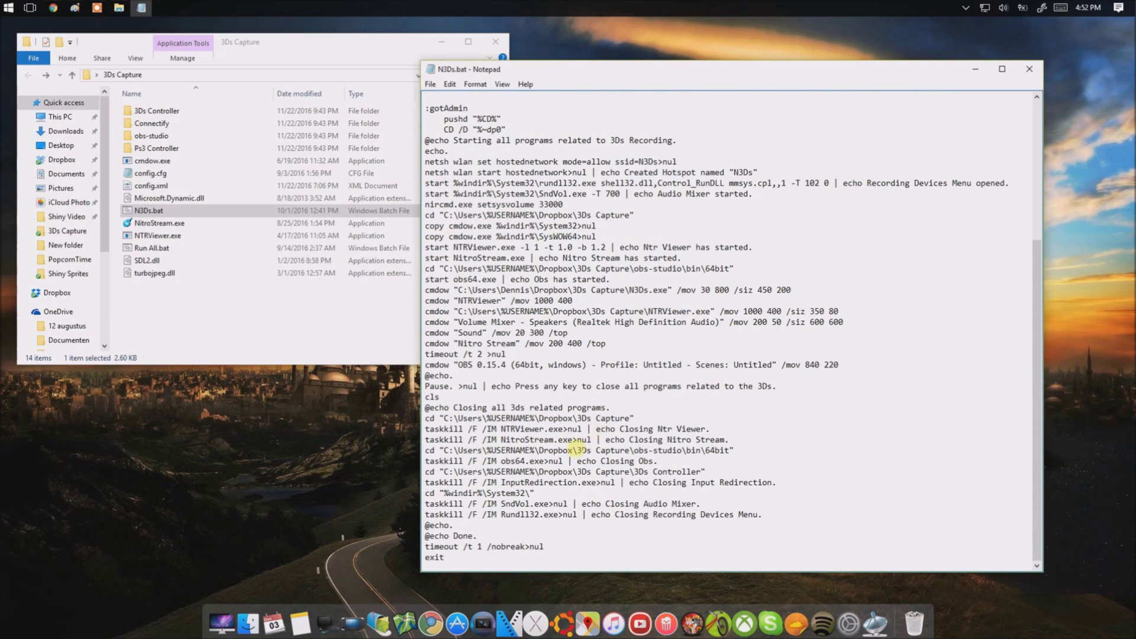
Look over the whole script and highlight the cmdow lines that position the NTRViewer and Volume Mixer windows
scroll(556, 426, "up", 10)
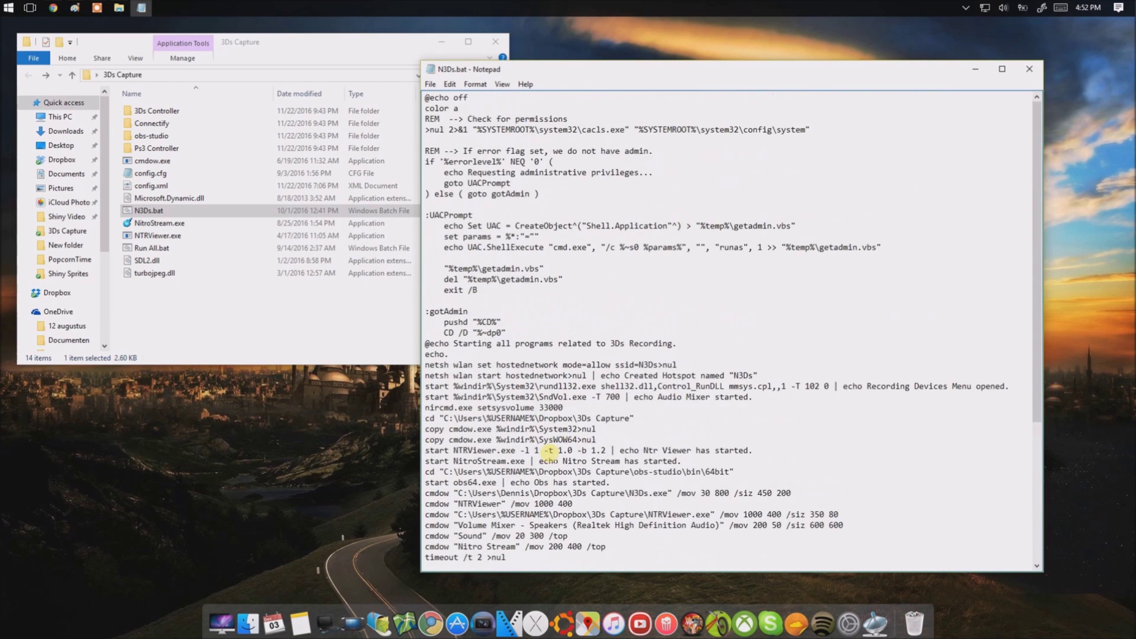
scroll(556, 397, "down", 10)
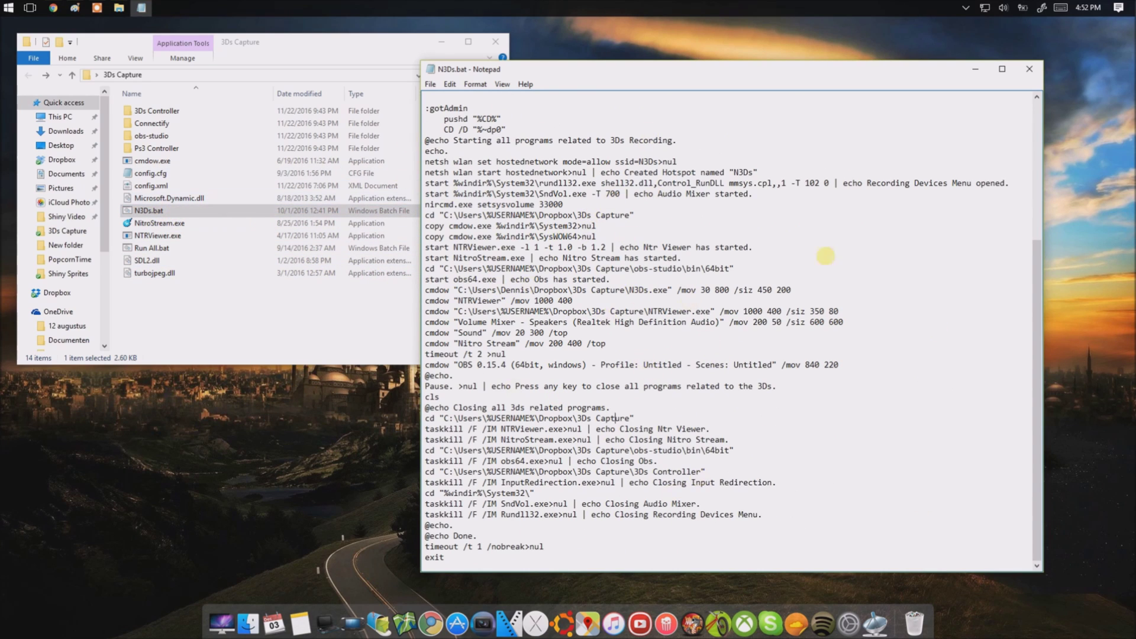
left_click_drag(435, 299, 847, 323)
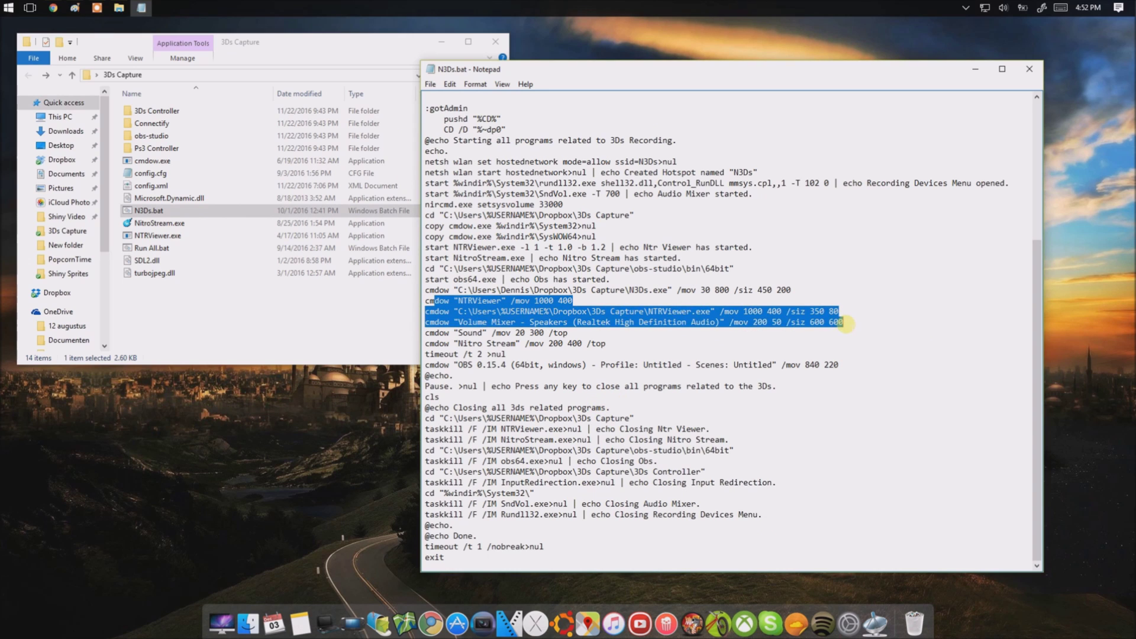
left_click(883, 304)
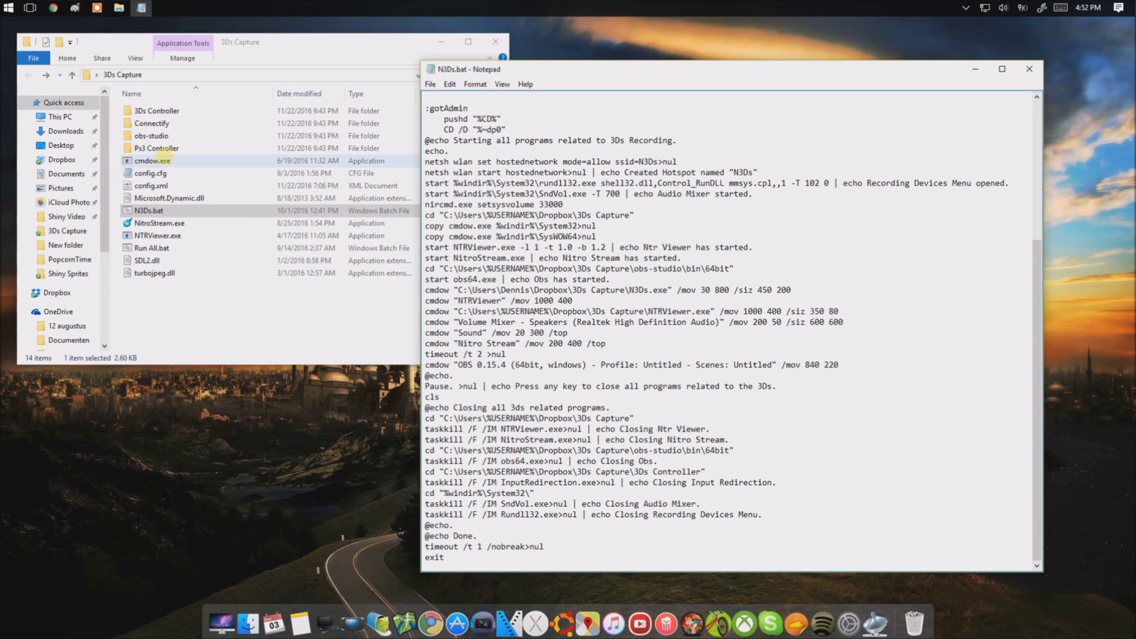
Select cmdow.exe in the folder and highlight the script's two lines that copy cmdow.exe to System32 and SysWOW64
left_click(159, 159)
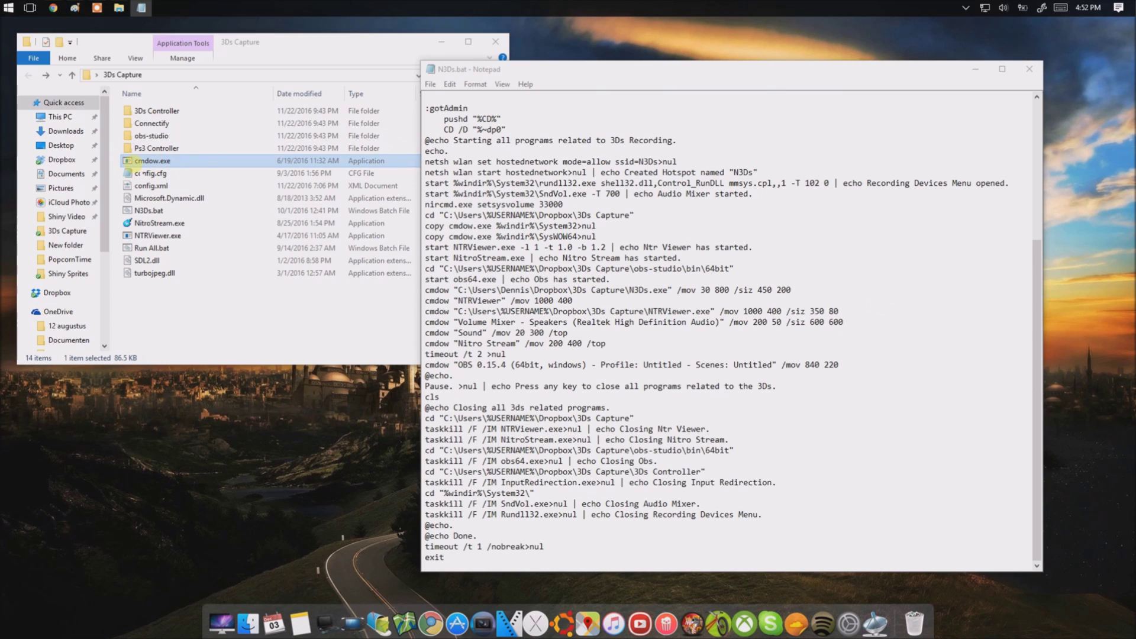
left_click(613, 288)
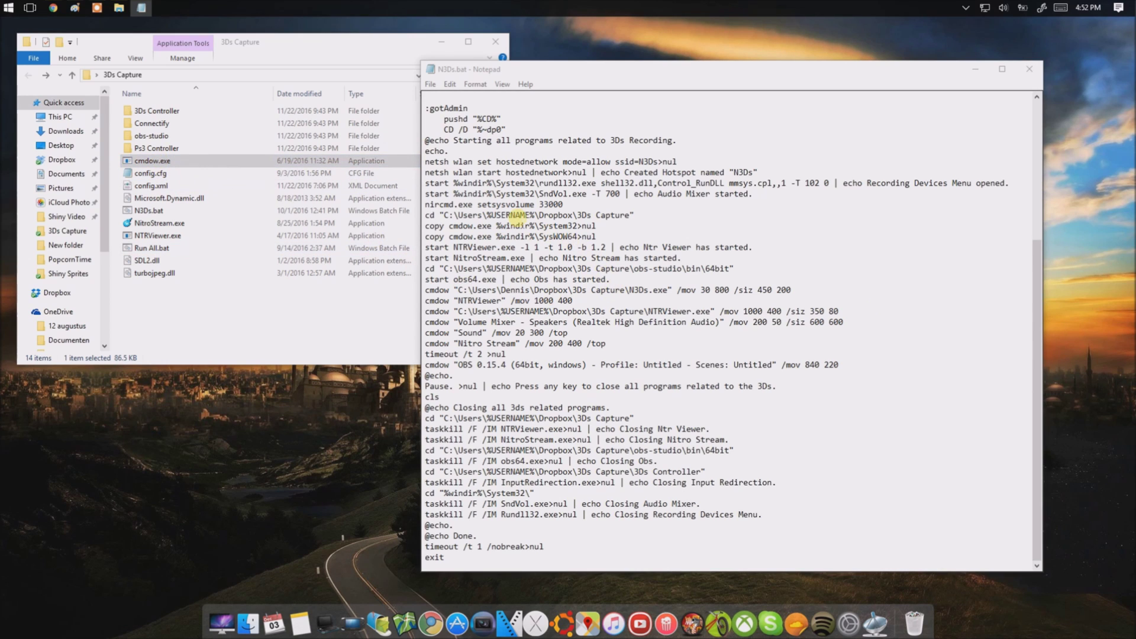
left_click_drag(428, 226, 610, 239)
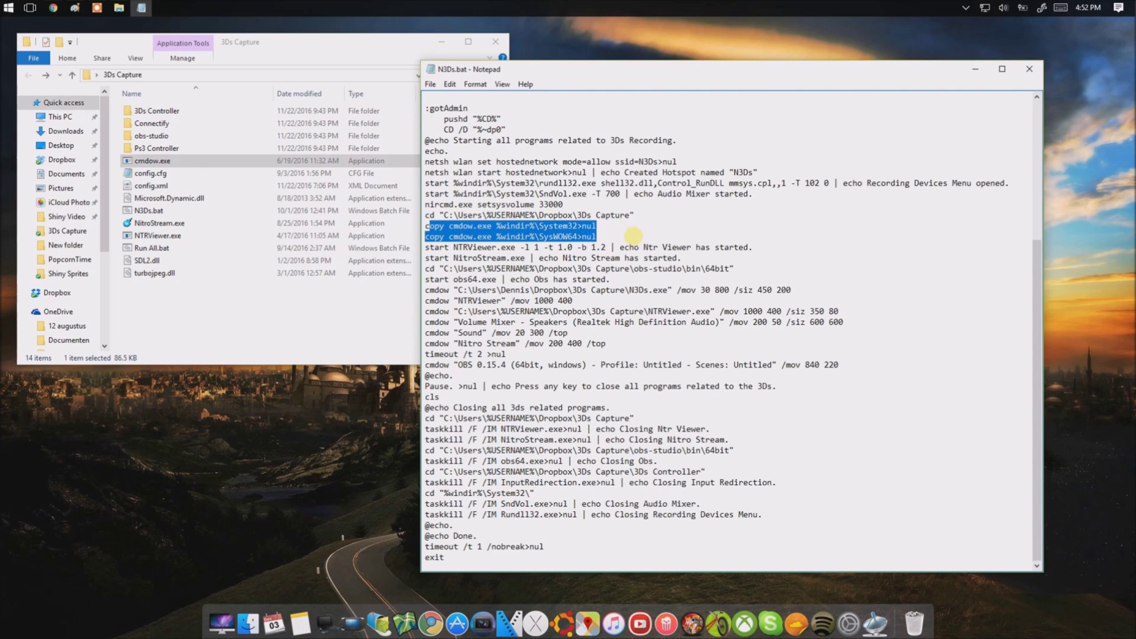
left_click(632, 235)
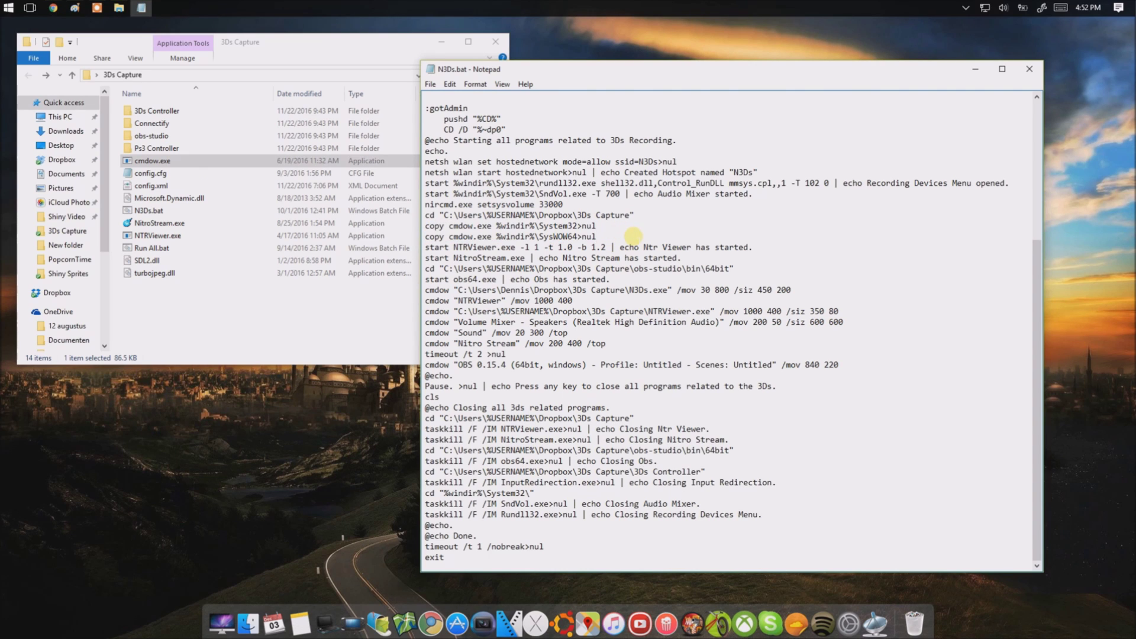
left_click_drag(632, 235, 426, 225)
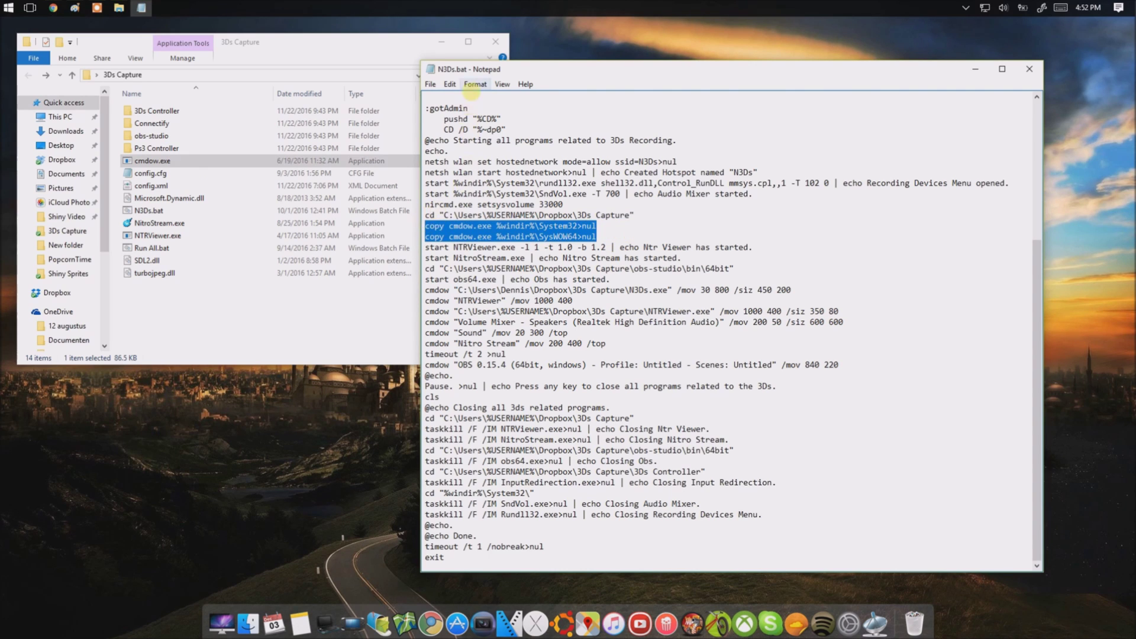
left_click(607, 236)
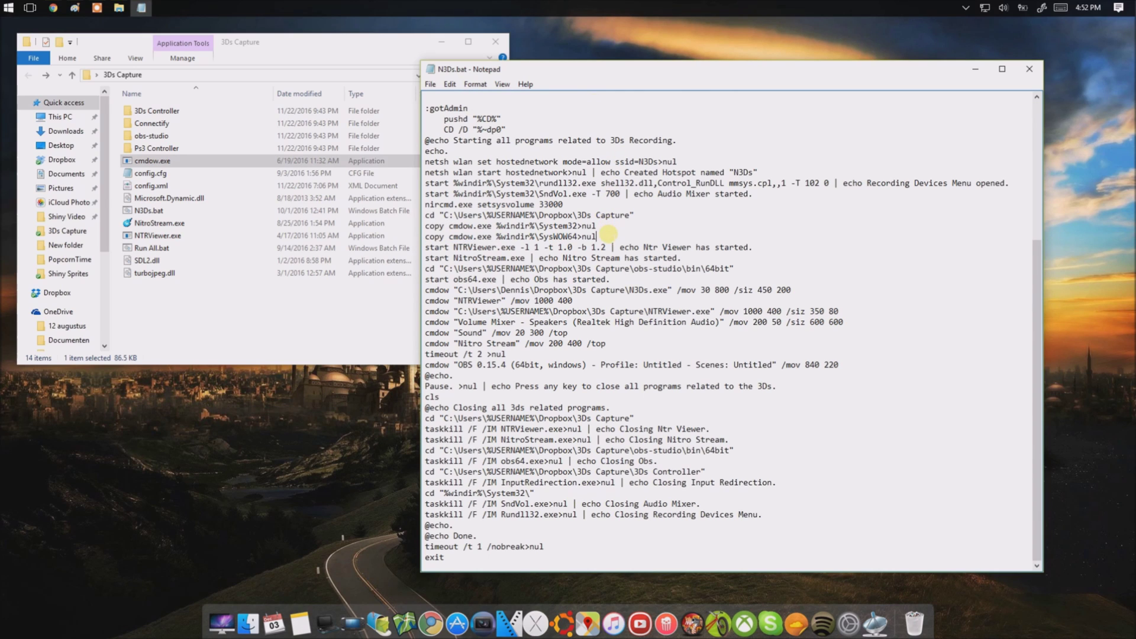
left_click_drag(609, 235, 412, 213)
left_click(607, 234)
After highlighting the speaker device name in the Volume Mixer line, close N3Ds.bat and minimize the 3Ds Capture folder window
left_click_drag(516, 322, 638, 322)
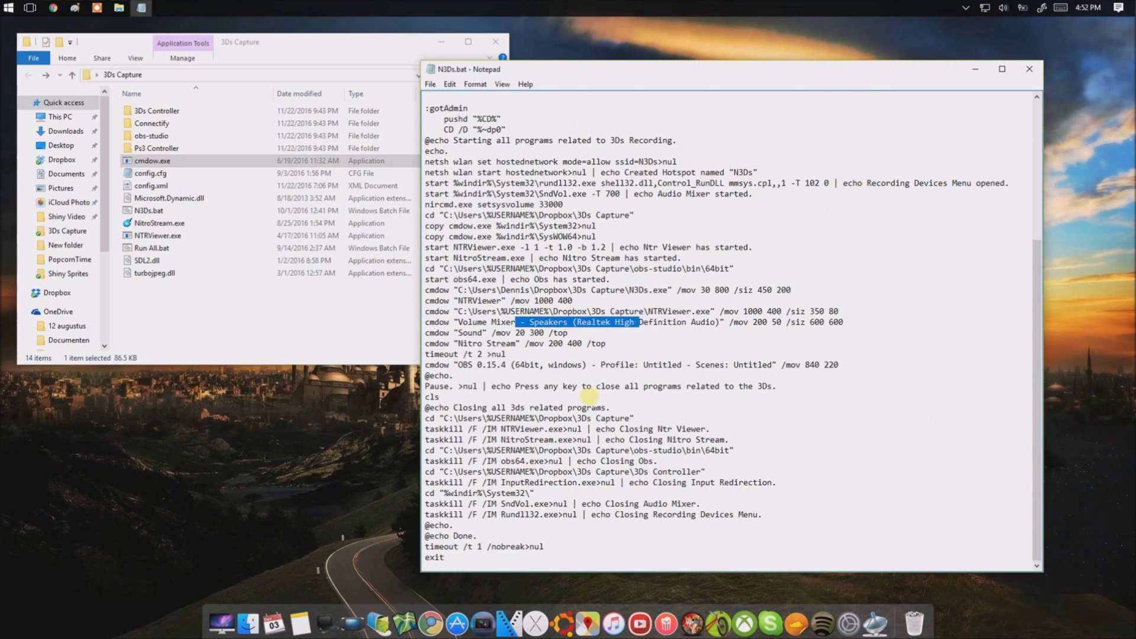
left_click(1030, 68)
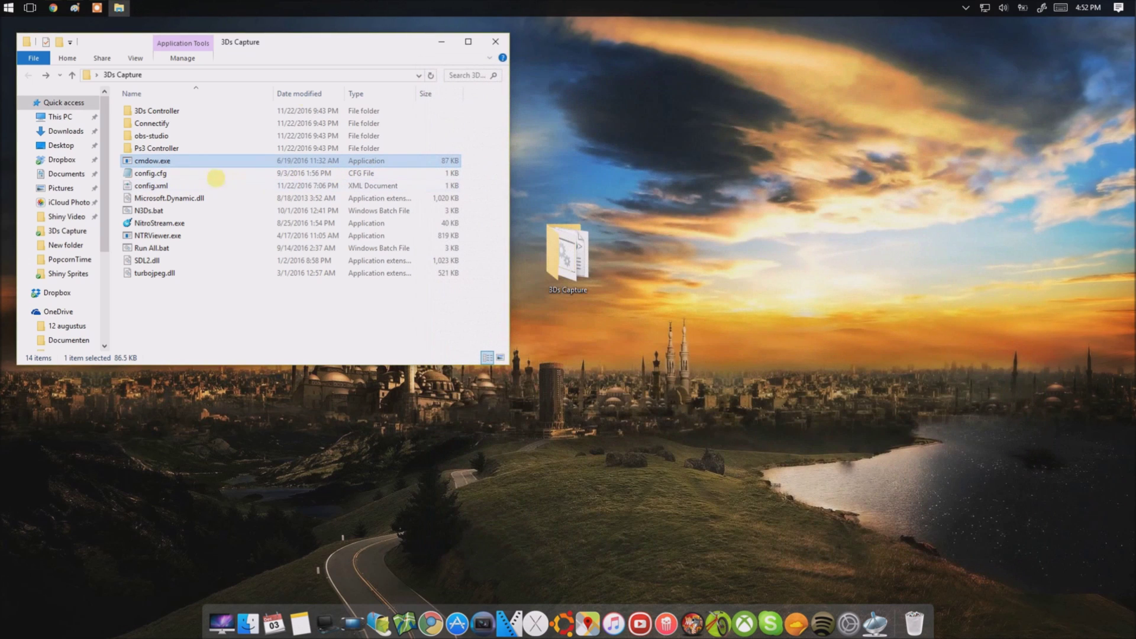
left_click(441, 42)
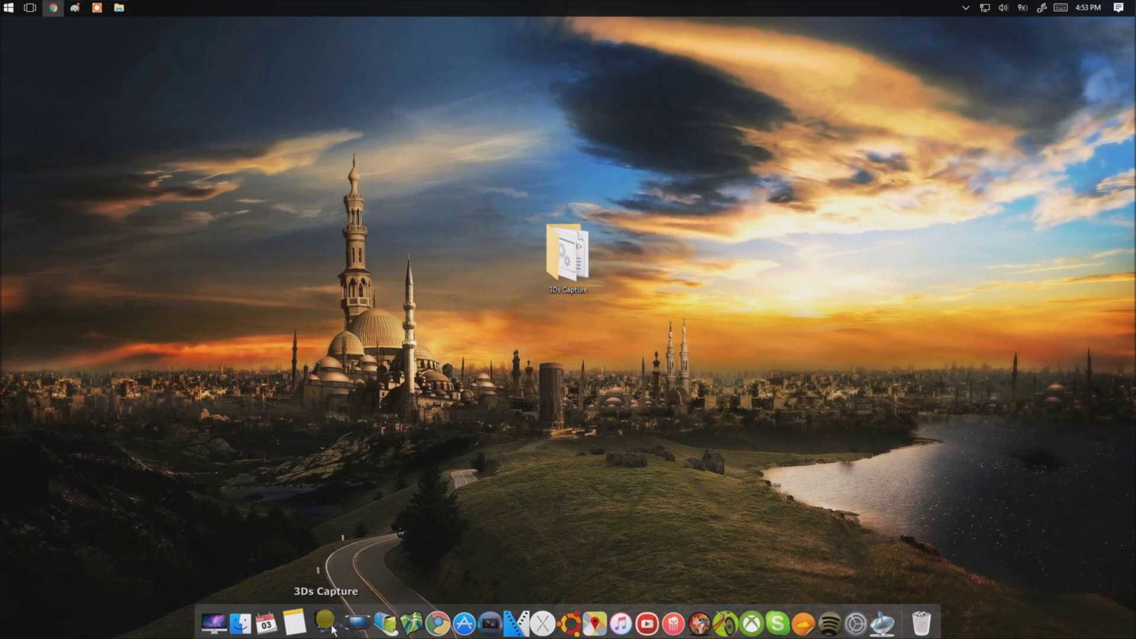
Launch 3Ds Capture to start all the recording programs and show Nitro Stream's options
left_click(331, 628)
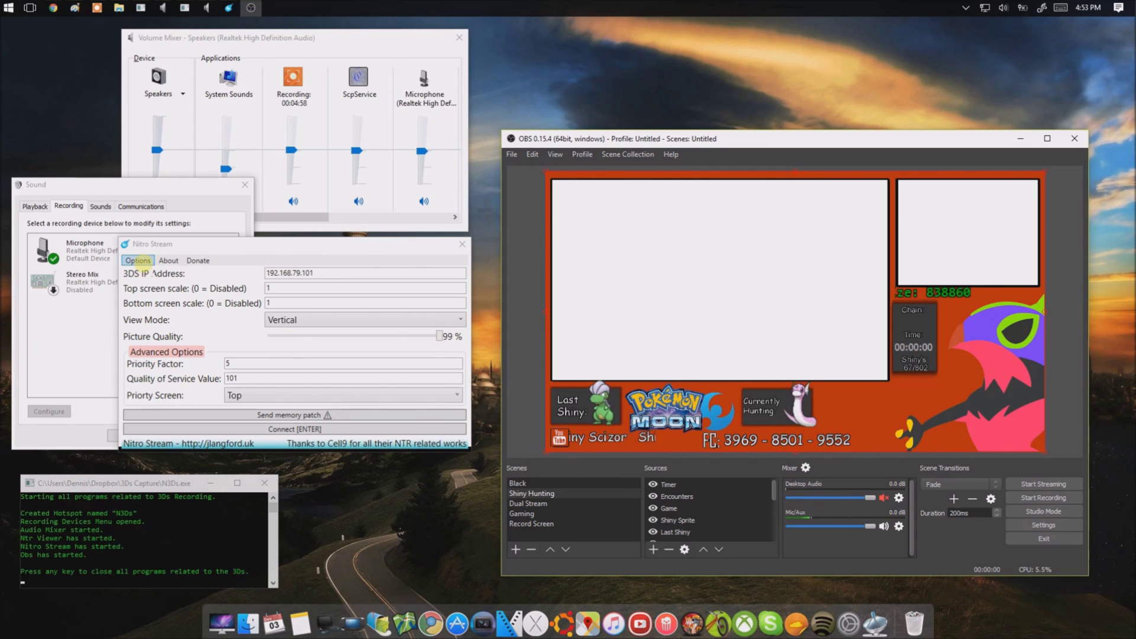
left_click(138, 261)
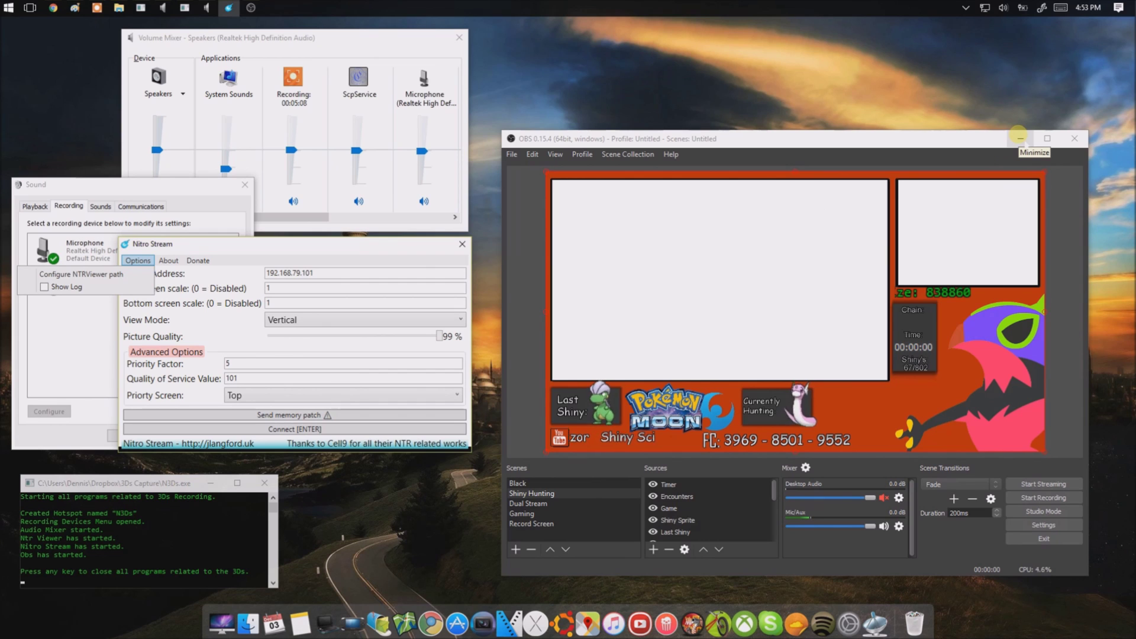
Minimize OBS to show the NTRViewer window behind it, and restore OBS
left_click(1020, 137)
left_click(644, 448)
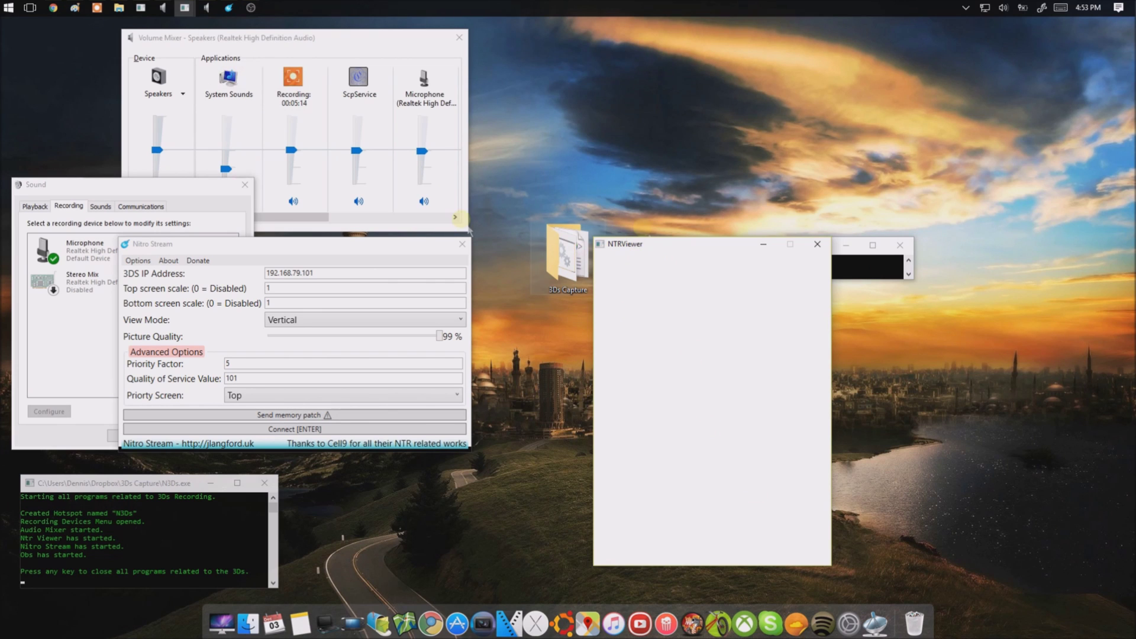
left_click(562, 146)
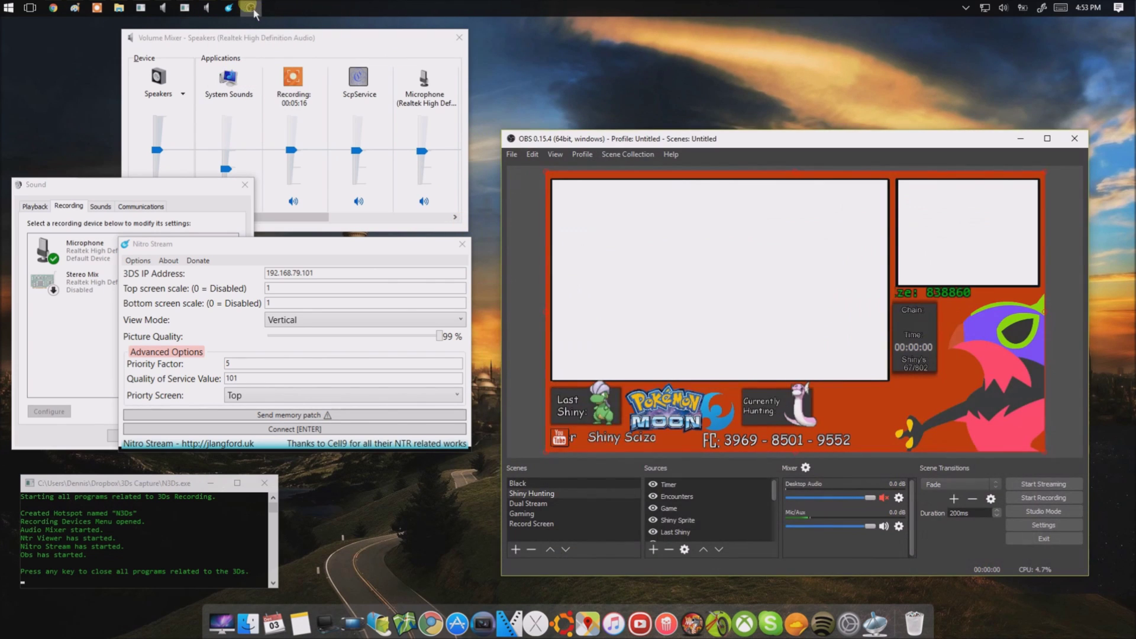
Browse for Nitro Stream's NTRViewer path, going through 3Ds Capture to the 3Ds Controller folder, and select Start.bat
left_click(135, 260)
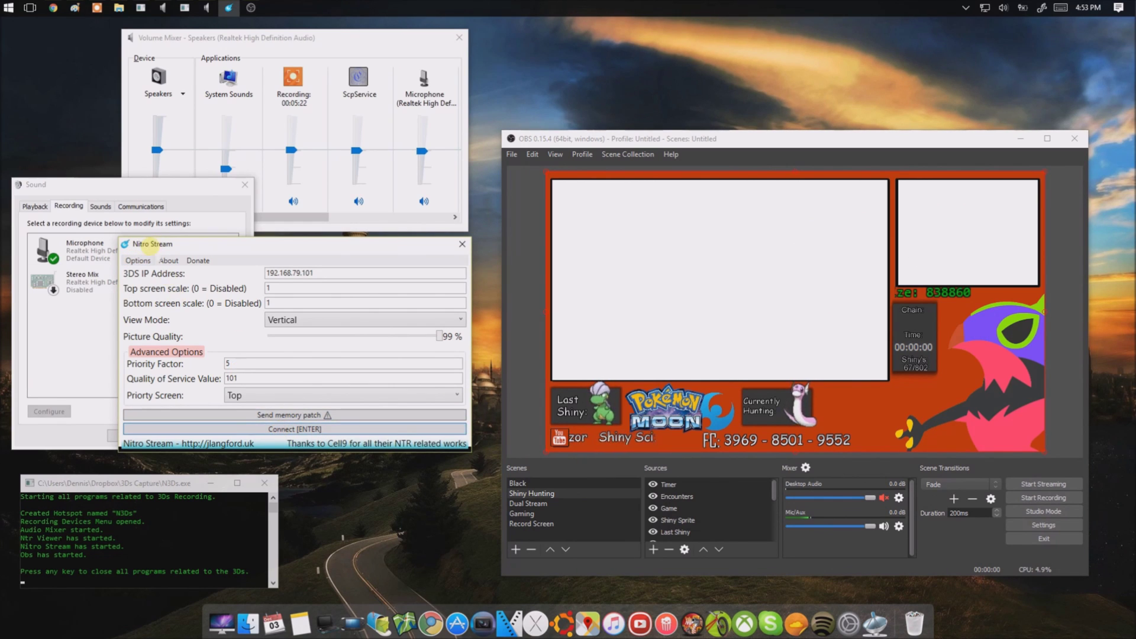
left_click(98, 252)
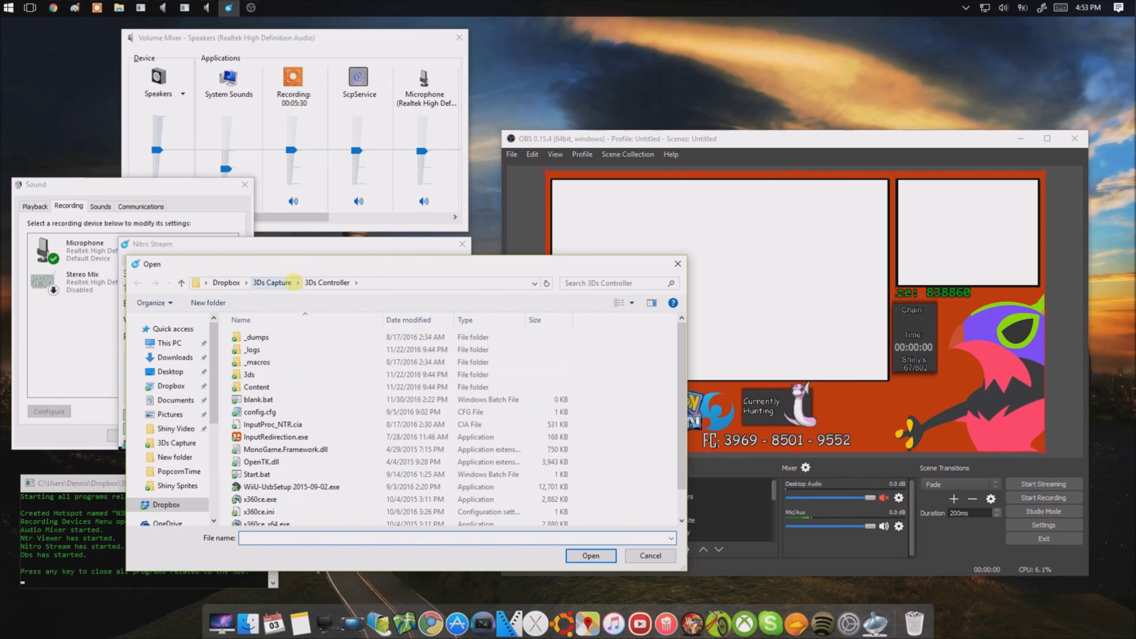
left_click(286, 282)
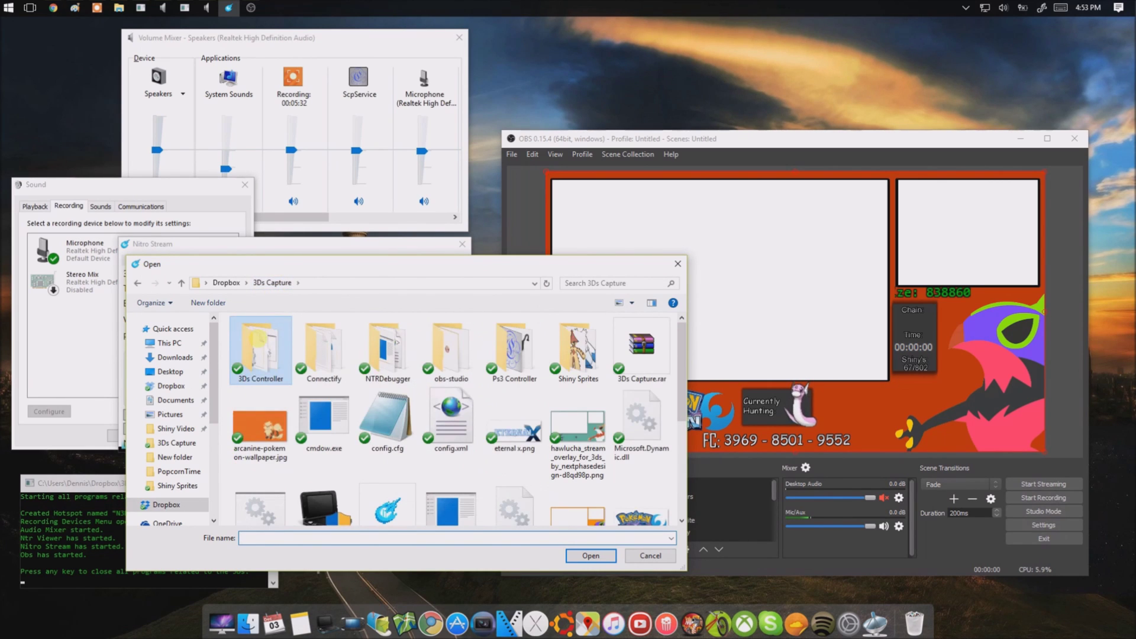
double_click(257, 338)
left_click(264, 474)
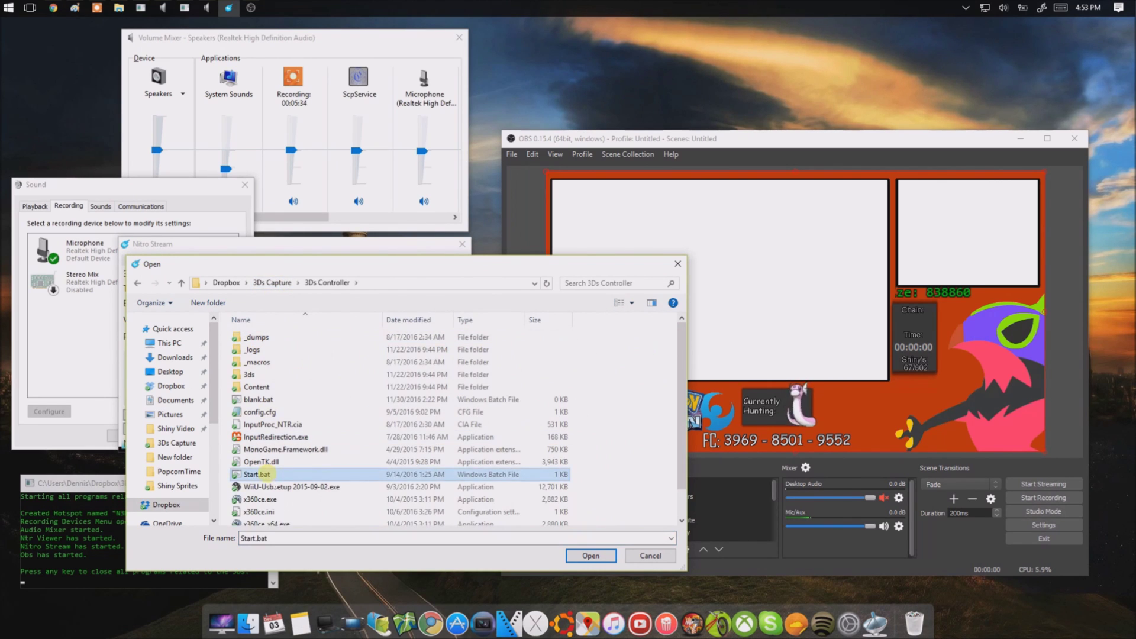
Open Start.bat for editing in Notepad, minimize OBS and move the Notepad window so the whole script is readable
right_click(266, 474)
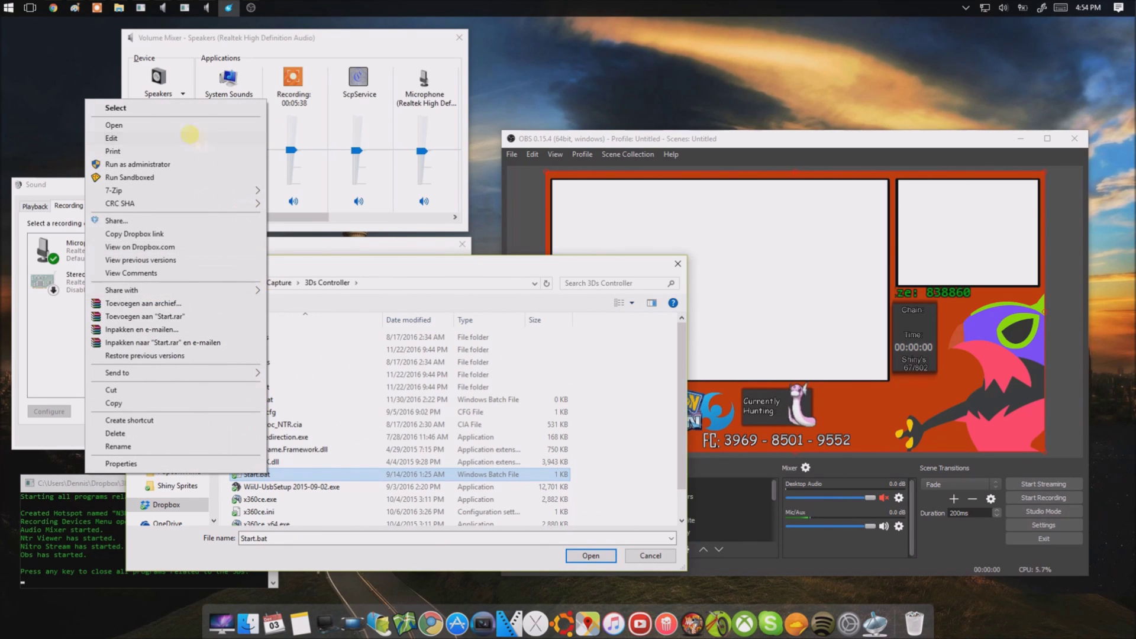
left_click(201, 139)
left_click_drag(480, 59, 480, 80)
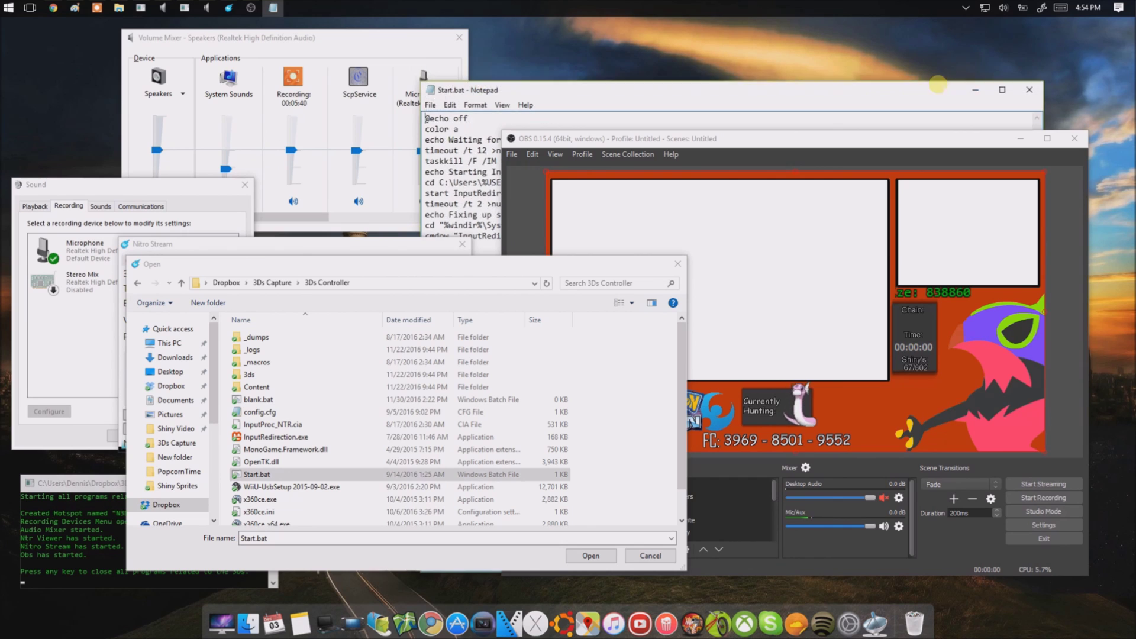
left_click(1020, 137)
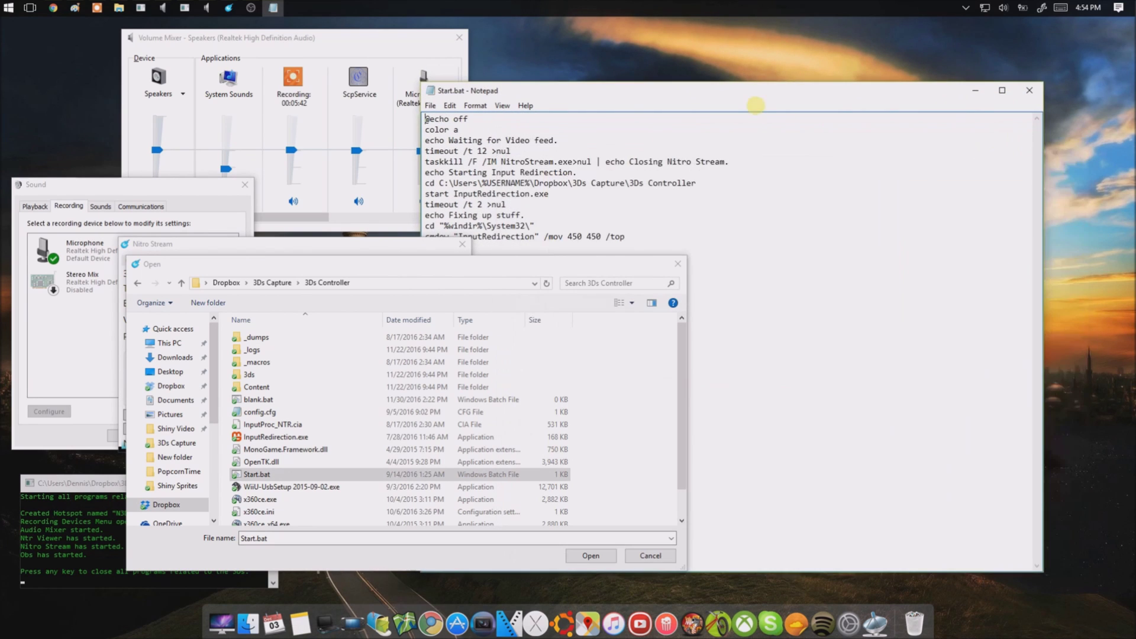
left_click_drag(746, 96, 793, 60)
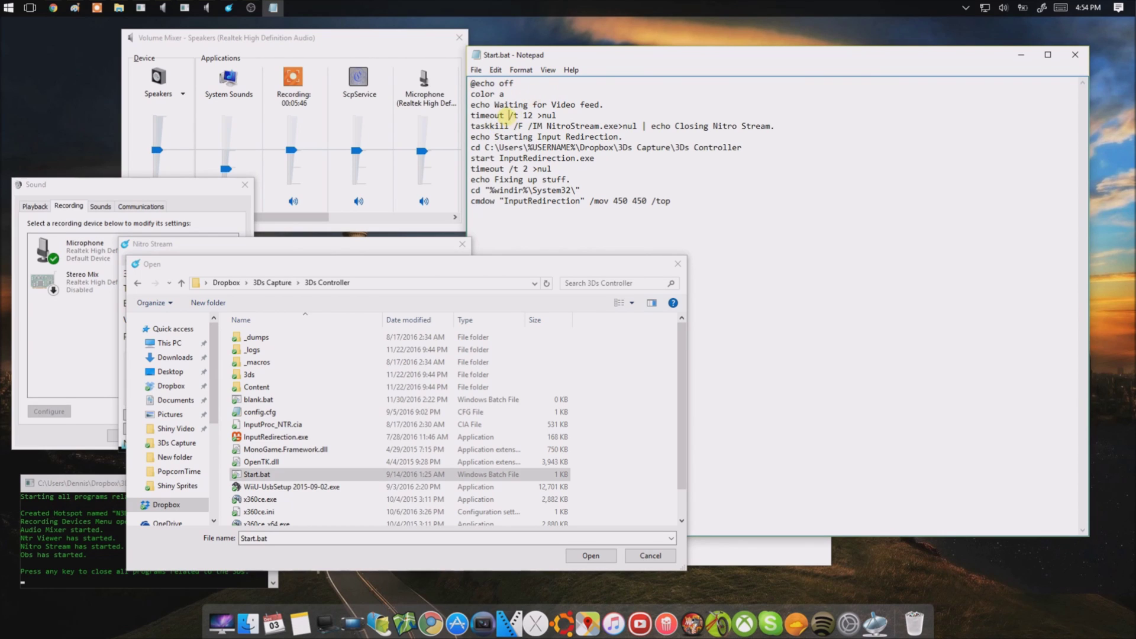
Highlight the script parts that close Nitro Stream and start InputRedirection.exe, and close Start.bat and the file dialog
left_click_drag(508, 115, 708, 127)
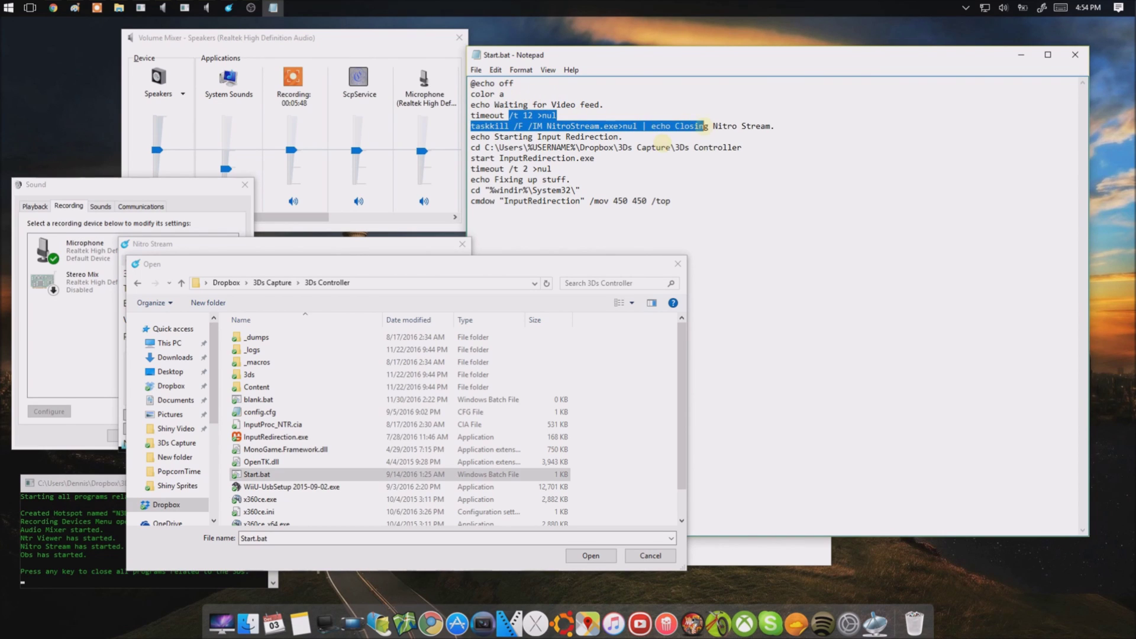
left_click_drag(533, 147, 713, 149)
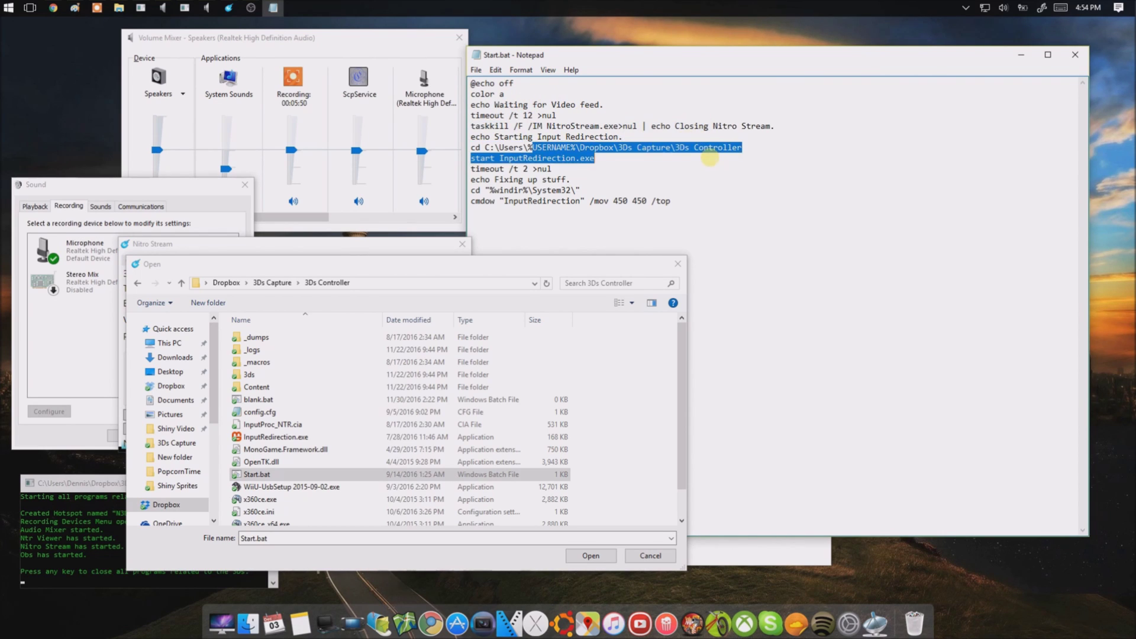
left_click(1075, 54)
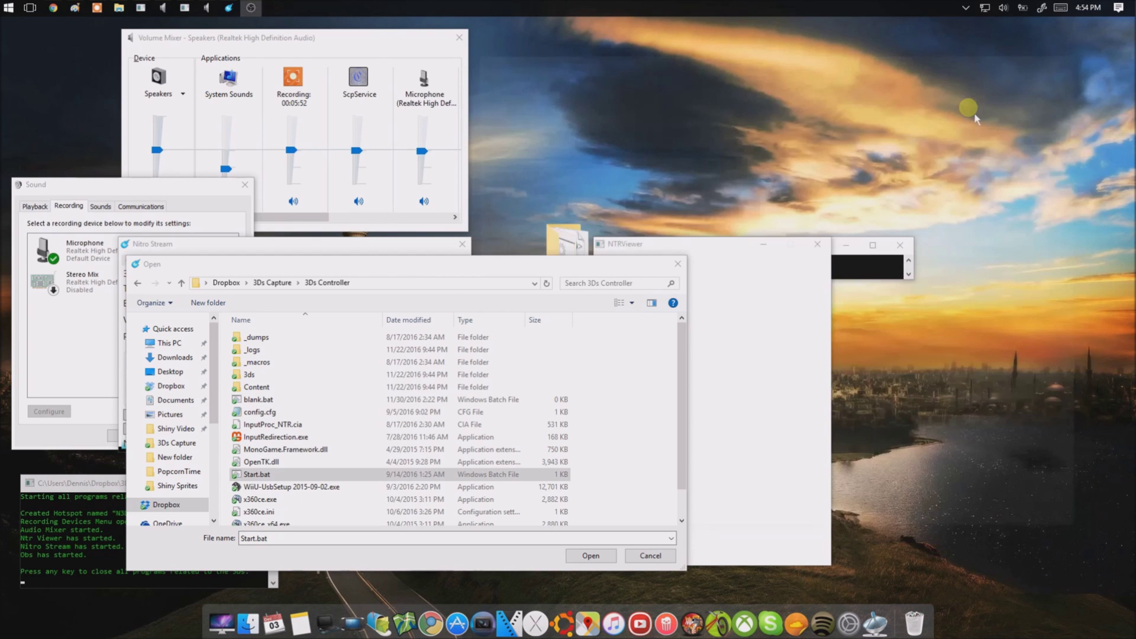
left_click(165, 243)
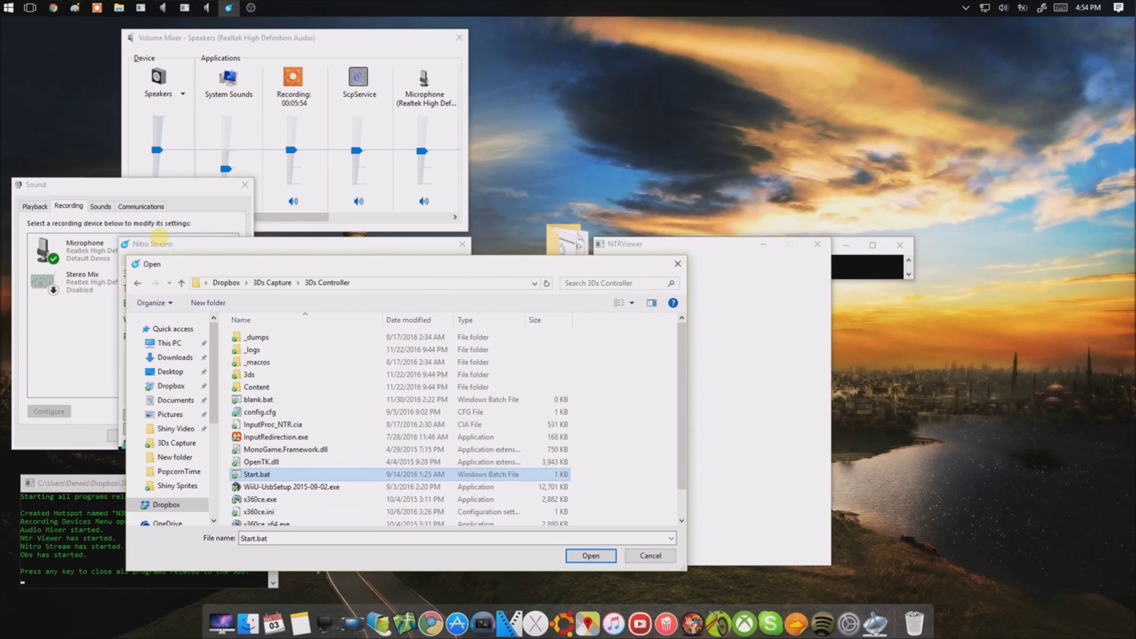
left_click(677, 264)
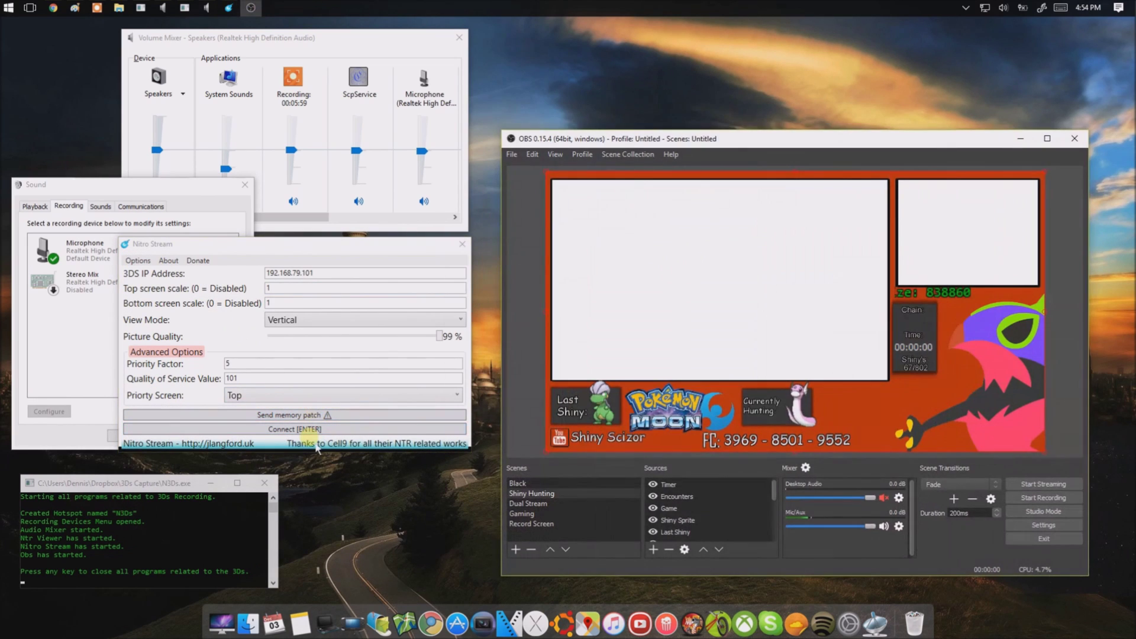
Send the memory patch from Nitro Stream and connect it to the 3DS
left_click(305, 414)
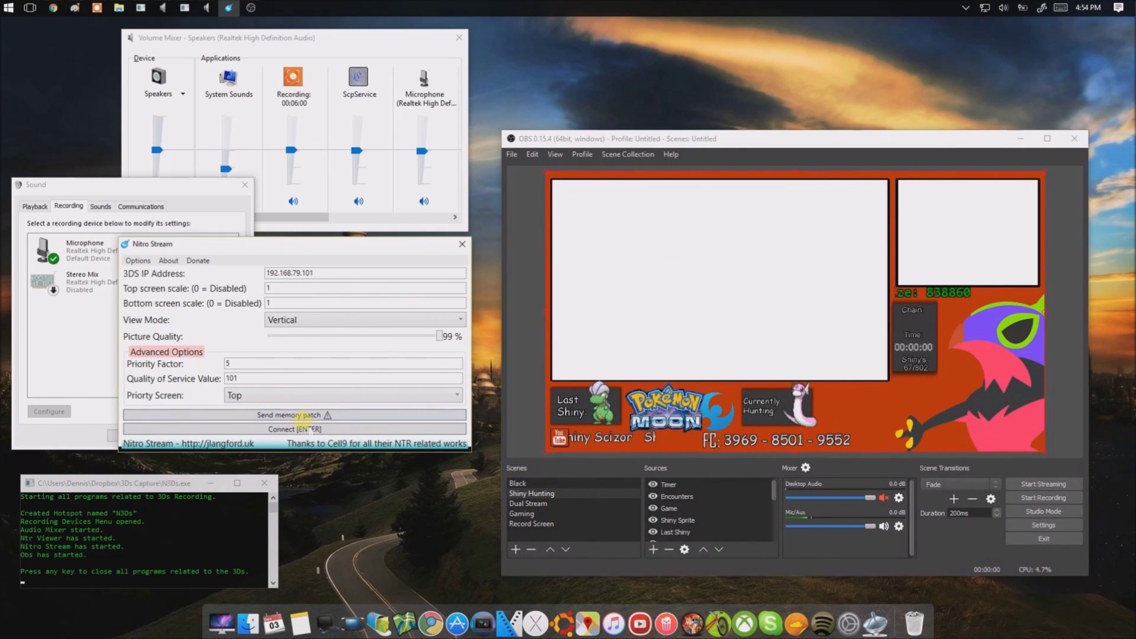
left_click(295, 428)
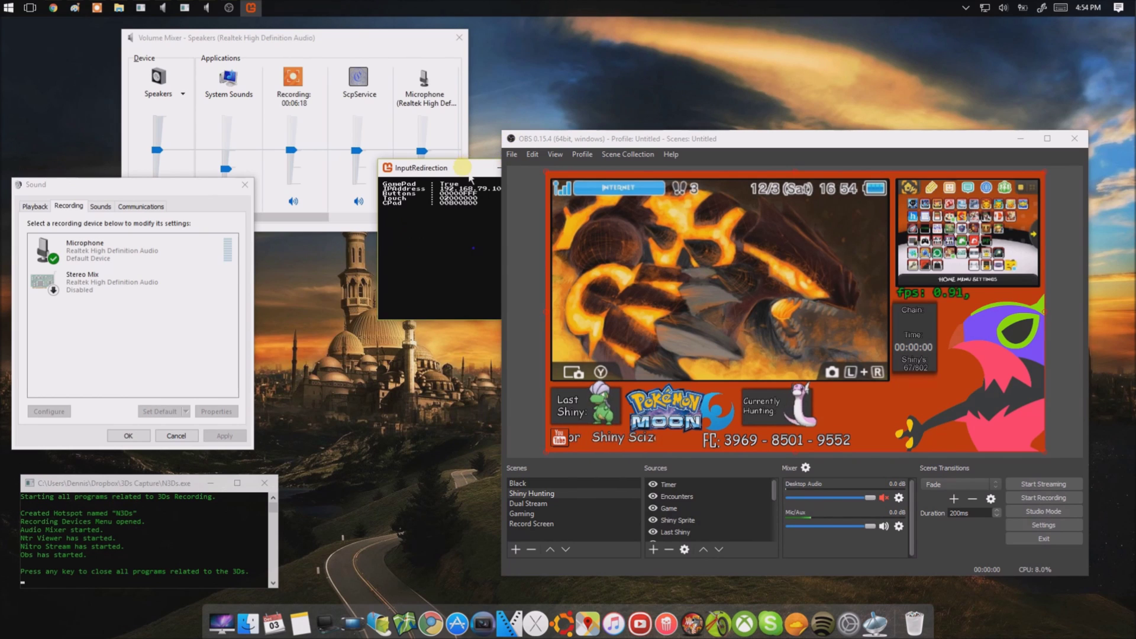
Move the InputRedirection window clear of OBS, test touch input at several points in it, and close it
left_click_drag(474, 169, 381, 278)
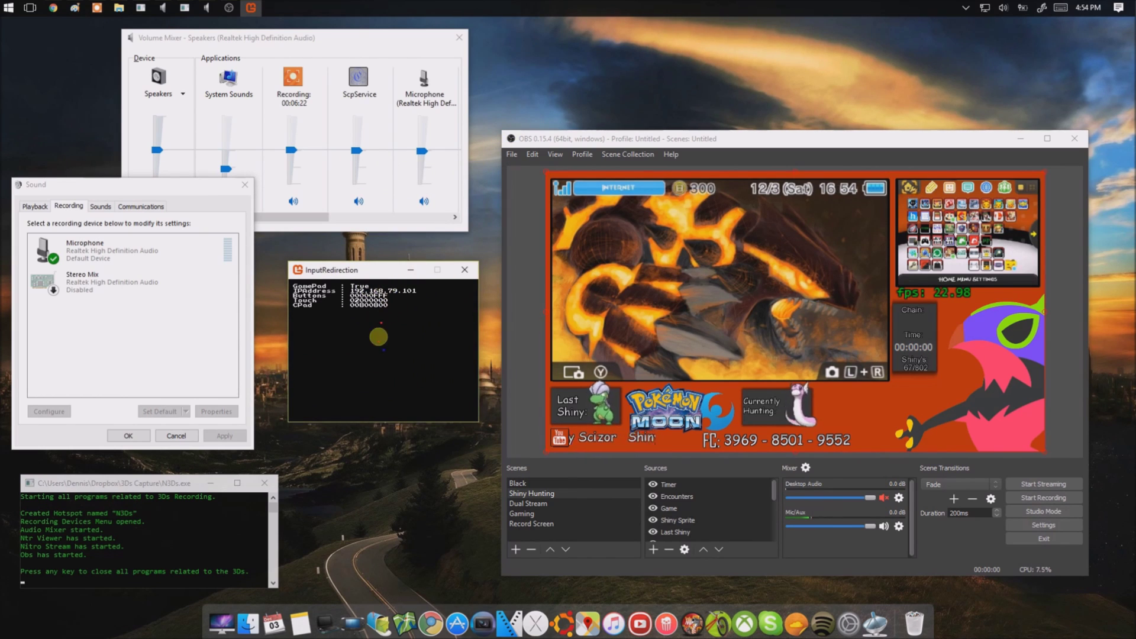
left_click(411, 352)
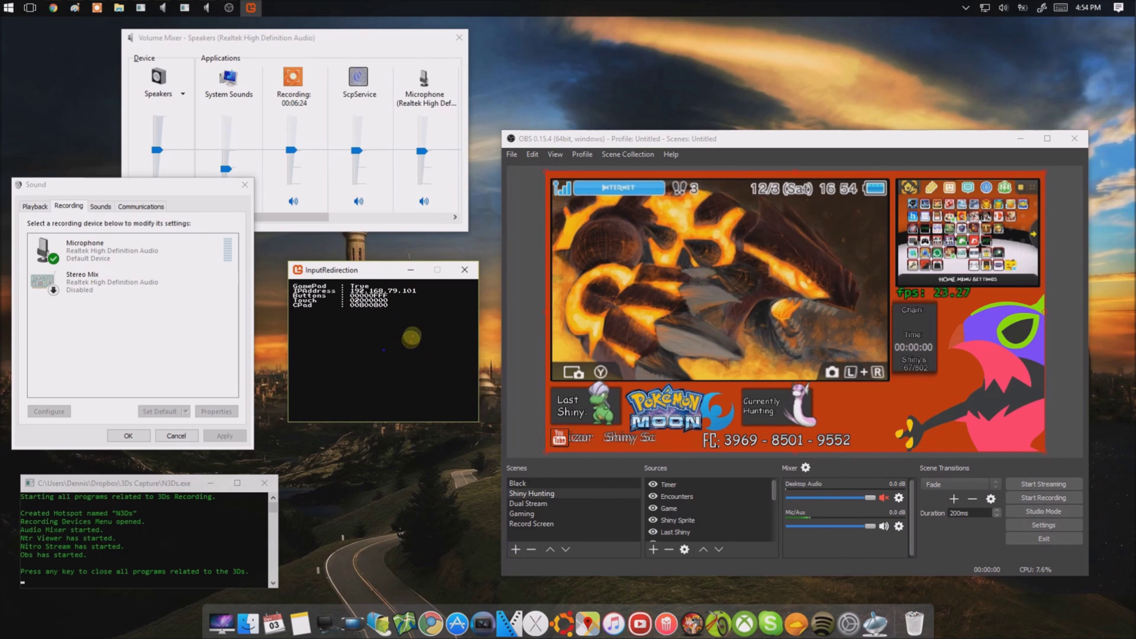
left_click(350, 353)
left_click(340, 356)
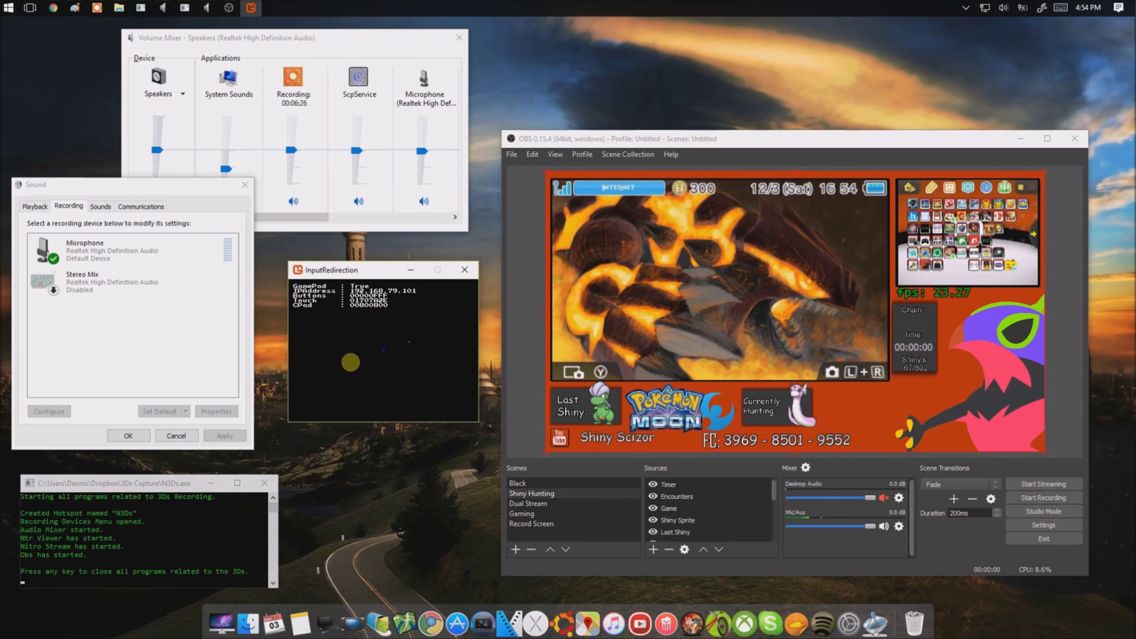
left_click(350, 342)
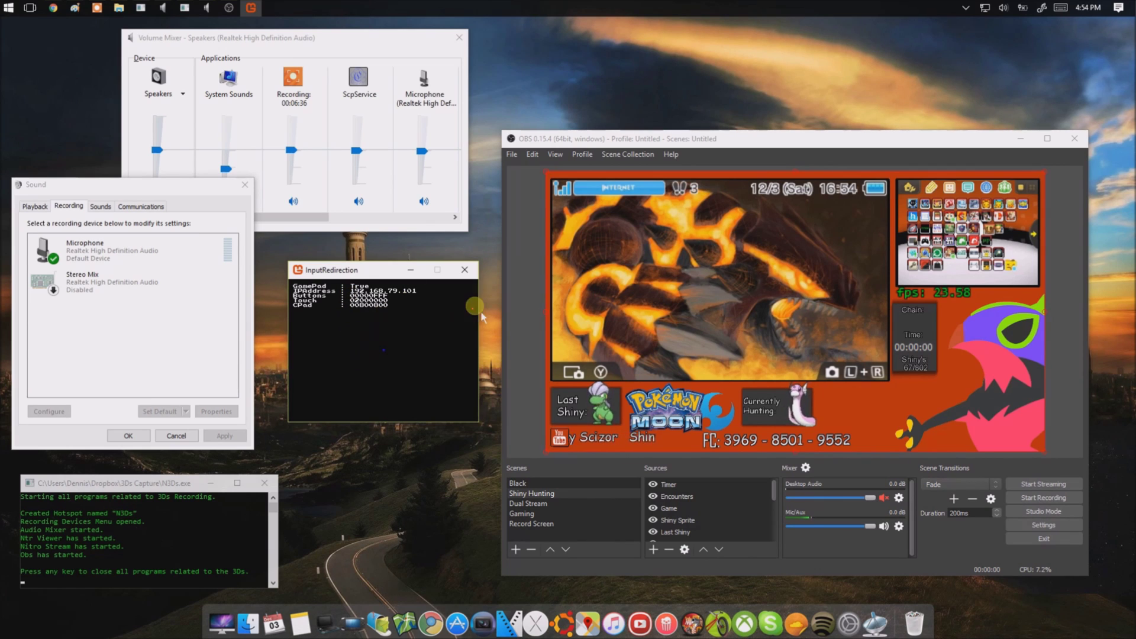
left_click(465, 270)
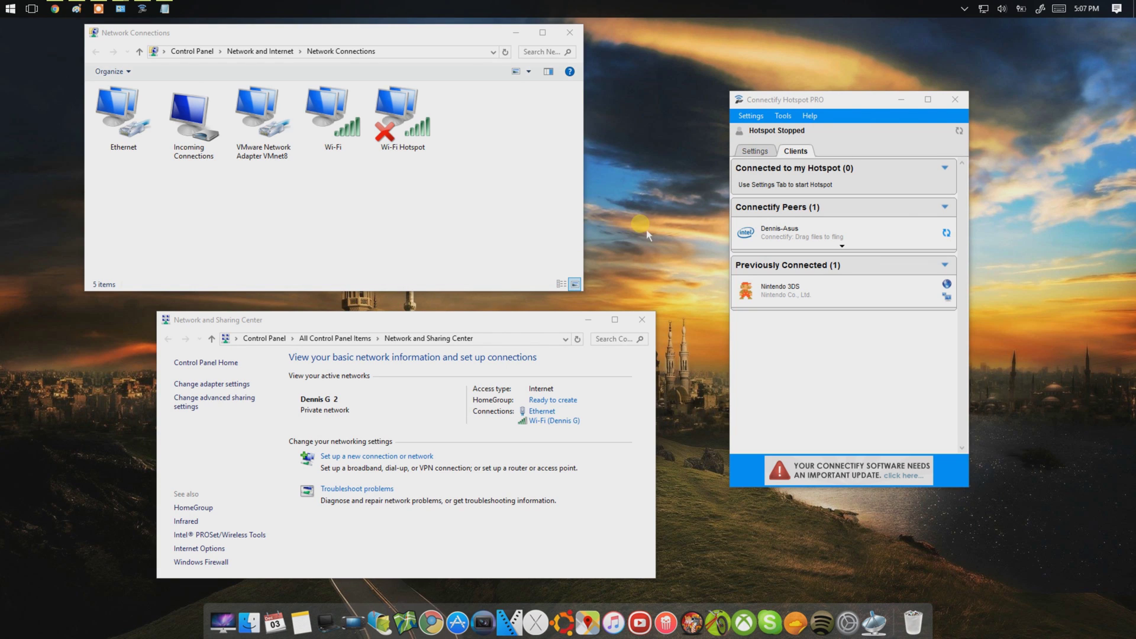
Select the Wi-Fi and Ethernet adapters alternately in Network Connections to point out both connections
left_click(355, 114)
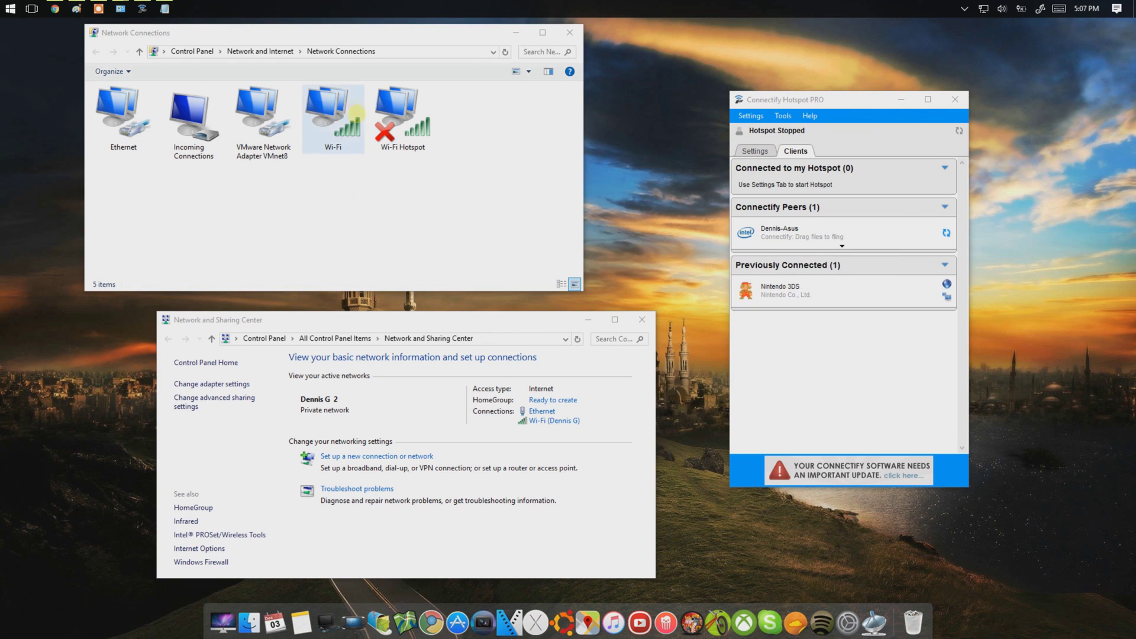
left_click(356, 113)
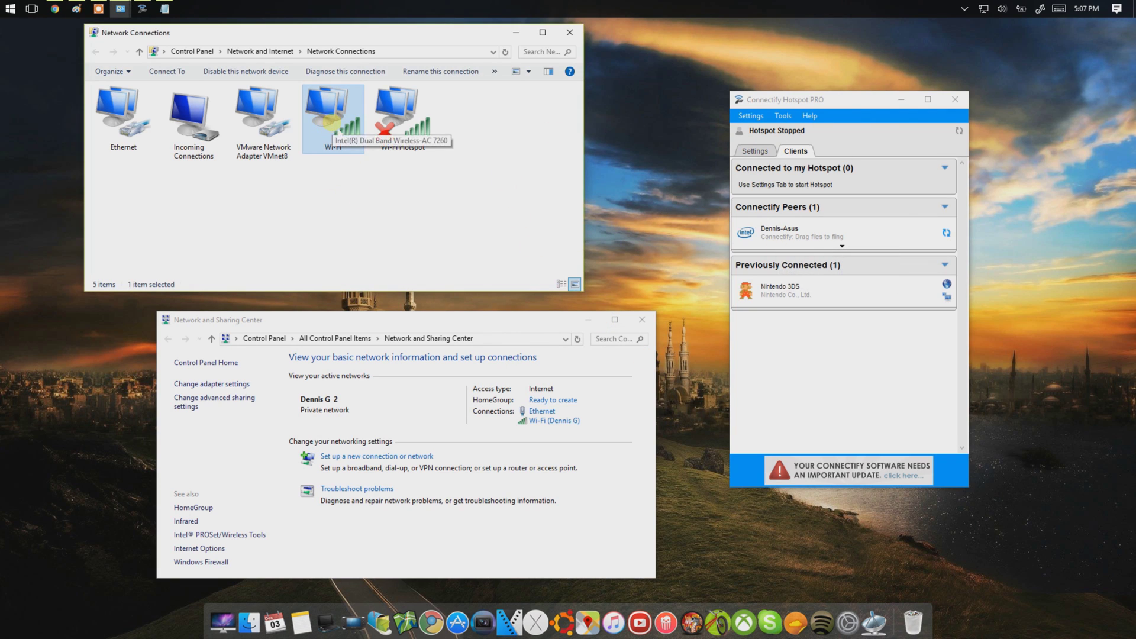
left_click(117, 118)
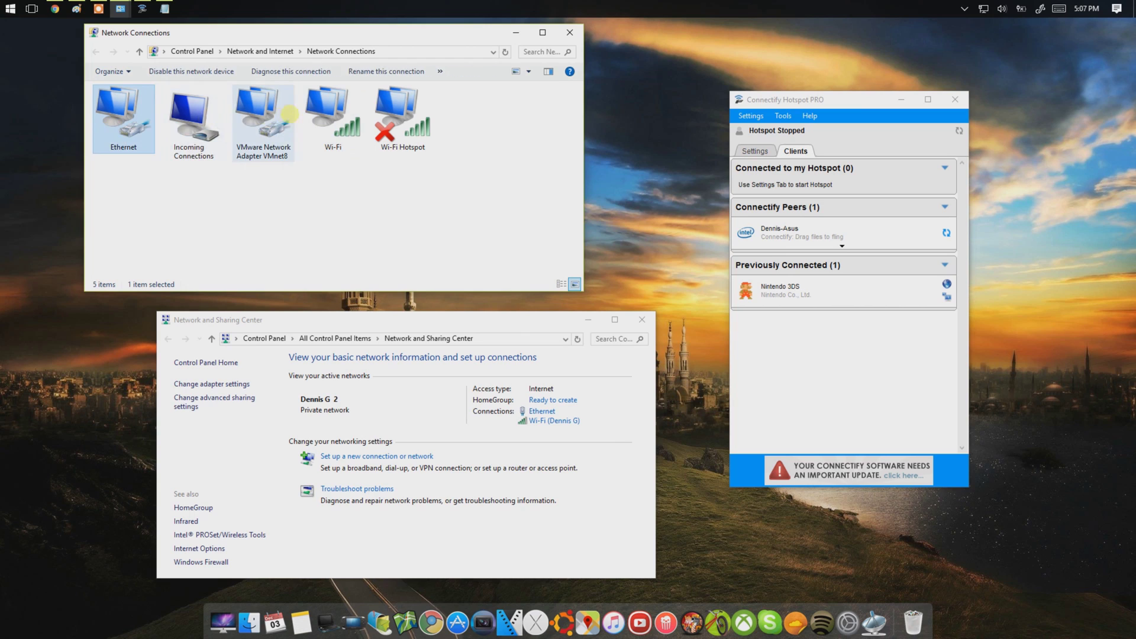
left_click(318, 121)
left_click(117, 118)
left_click(336, 124)
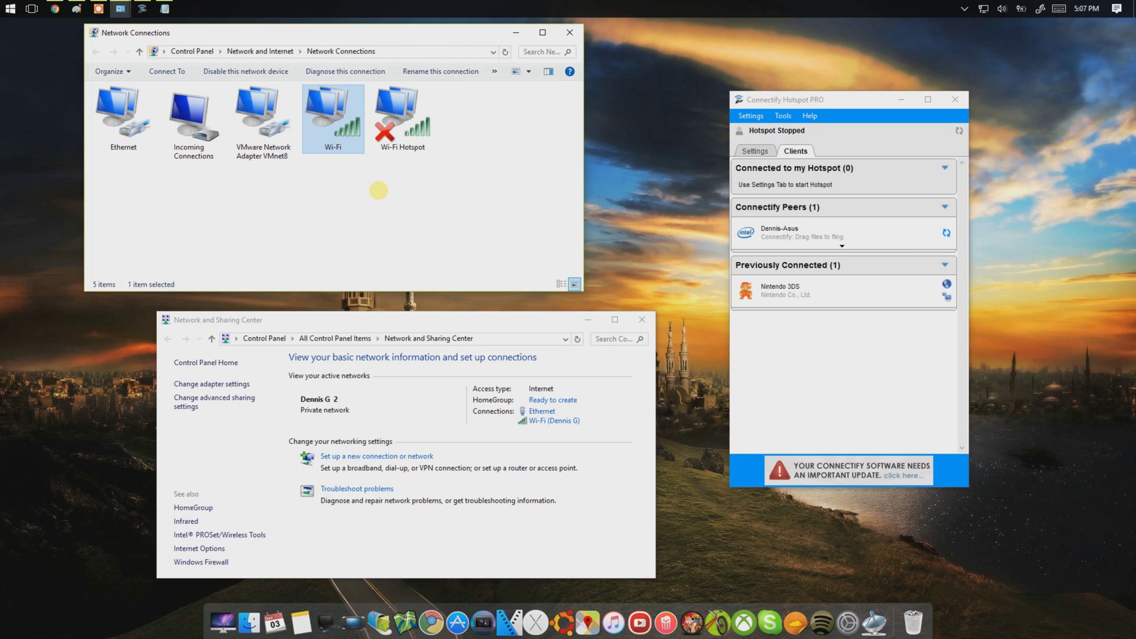
Point out the Wi-Fi Hotspot, Wi-Fi and Ethernet adapters, clear the selection and bring Connectify Hotspot PRO into focus
left_click(400, 116)
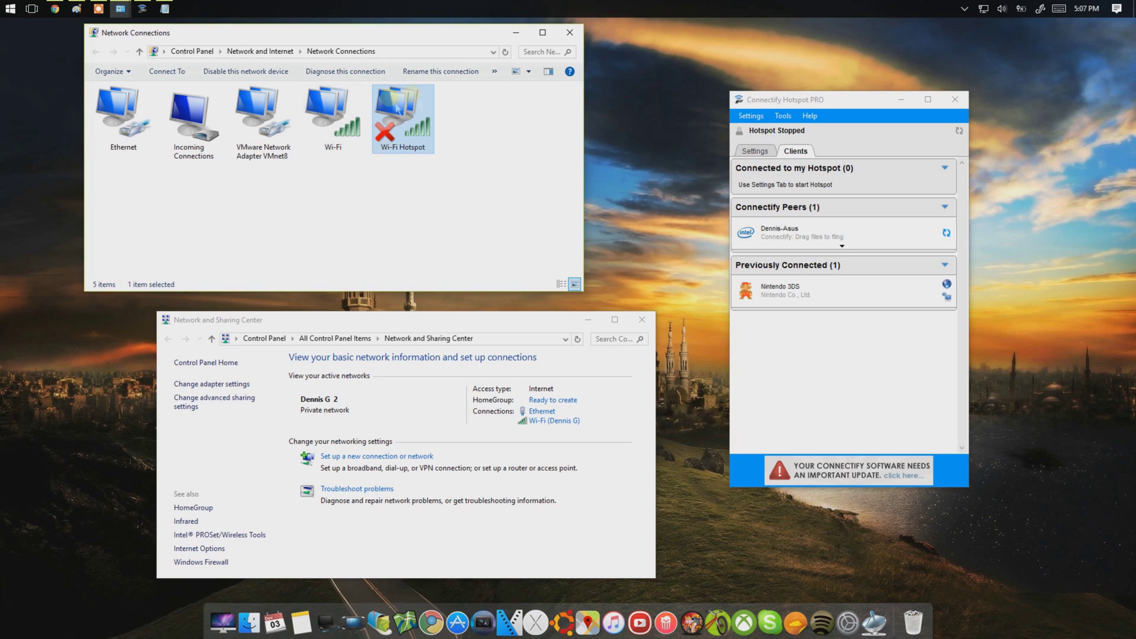
left_click(332, 116)
left_click(146, 116)
left_click(145, 116, "ctrl")
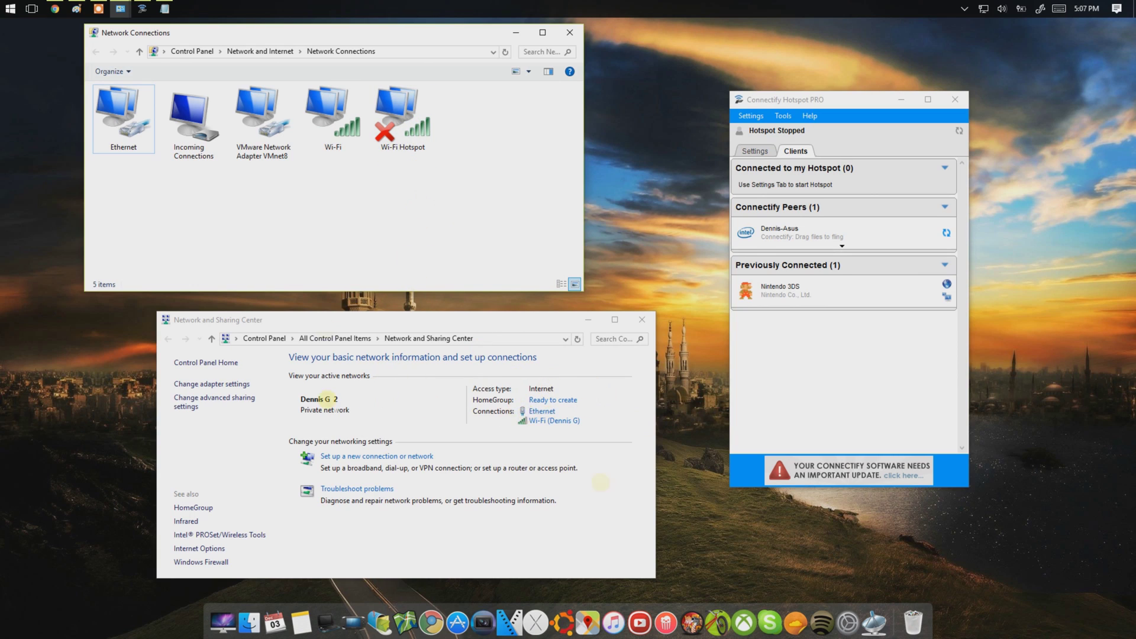
left_click(819, 109)
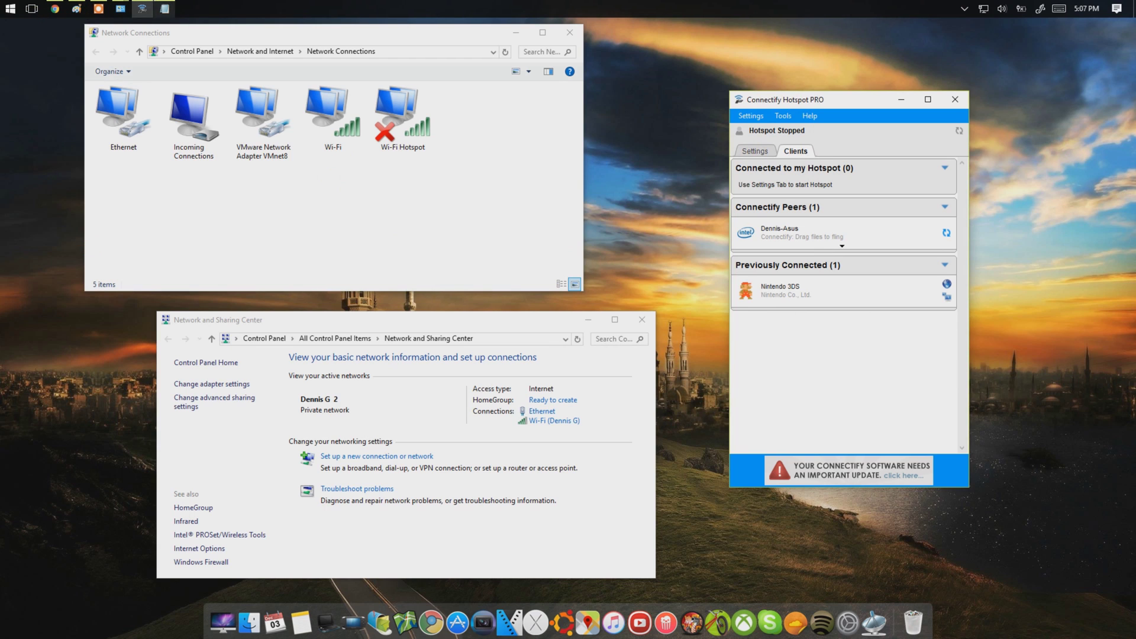
Show N3Ds.bat in Notepad, highlight the two netsh wlan lines that create the N3Ds hotspot, and clear the highlight
left_click(164, 8)
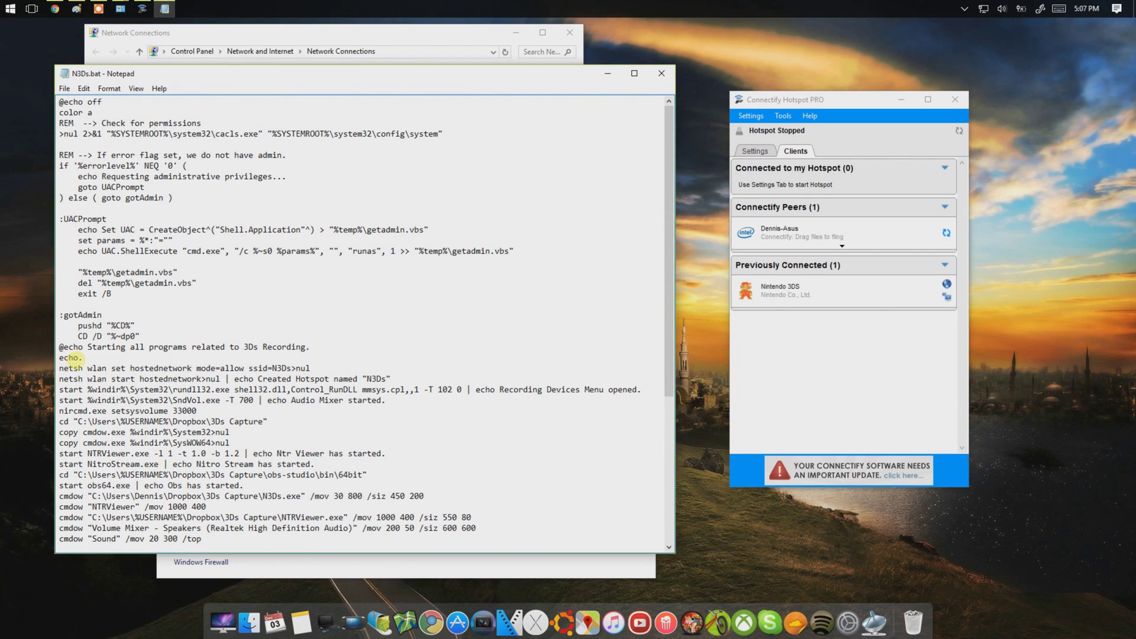
left_click_drag(62, 368, 391, 378)
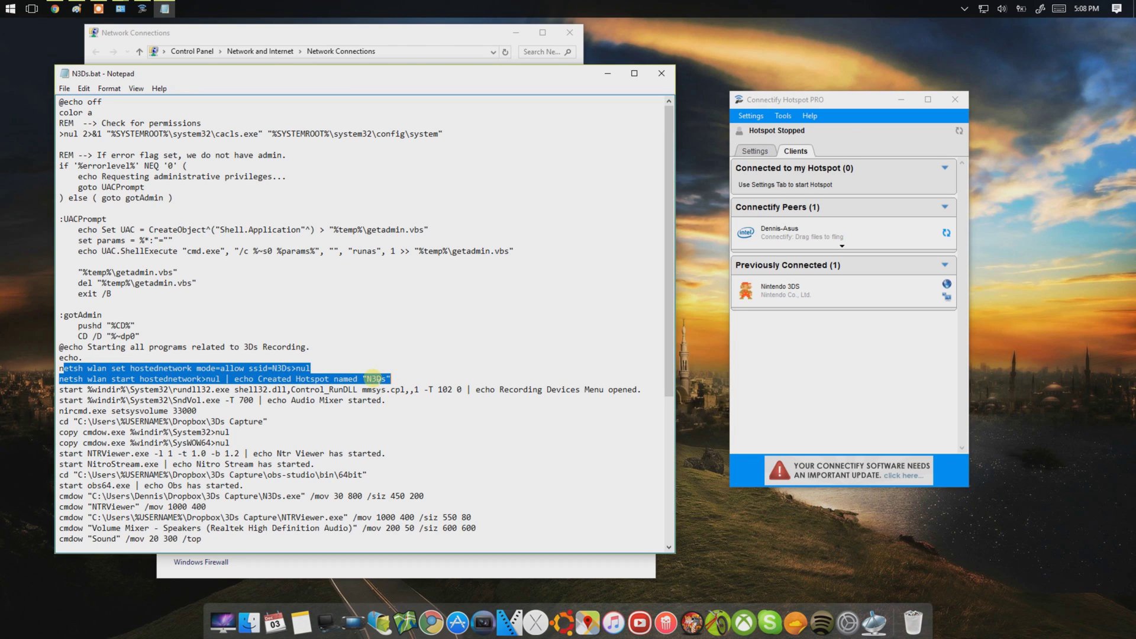
left_click(367, 361)
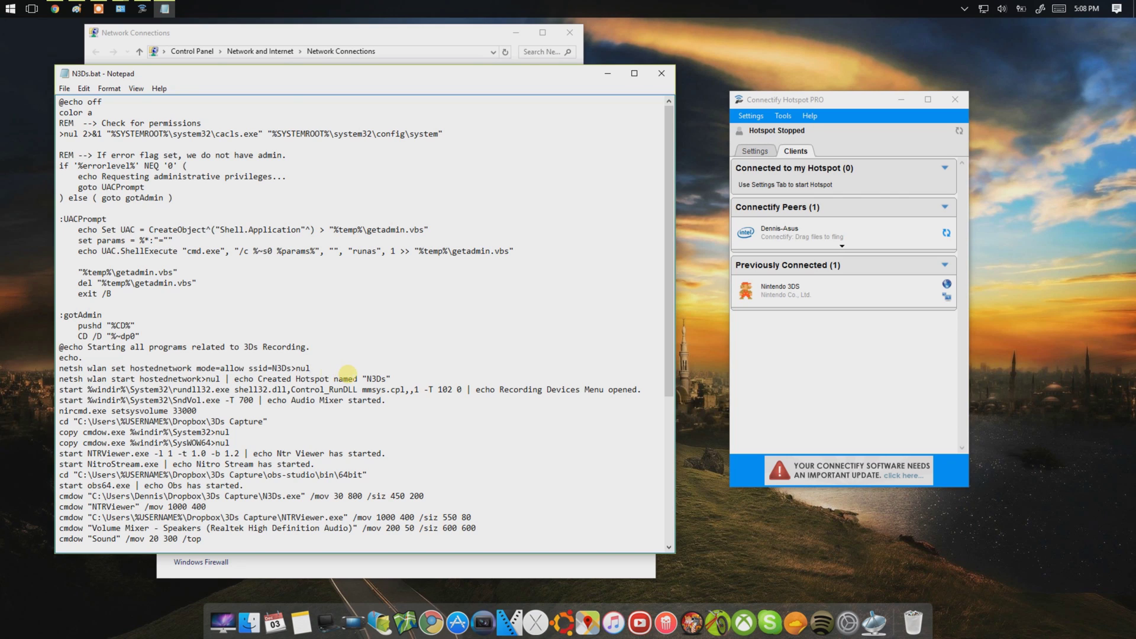
left_click(318, 369)
Move the Connectify Hotspot PRO window slightly away from Notepad and minimize N3Ds.bat to reveal the network windows
left_click(803, 117)
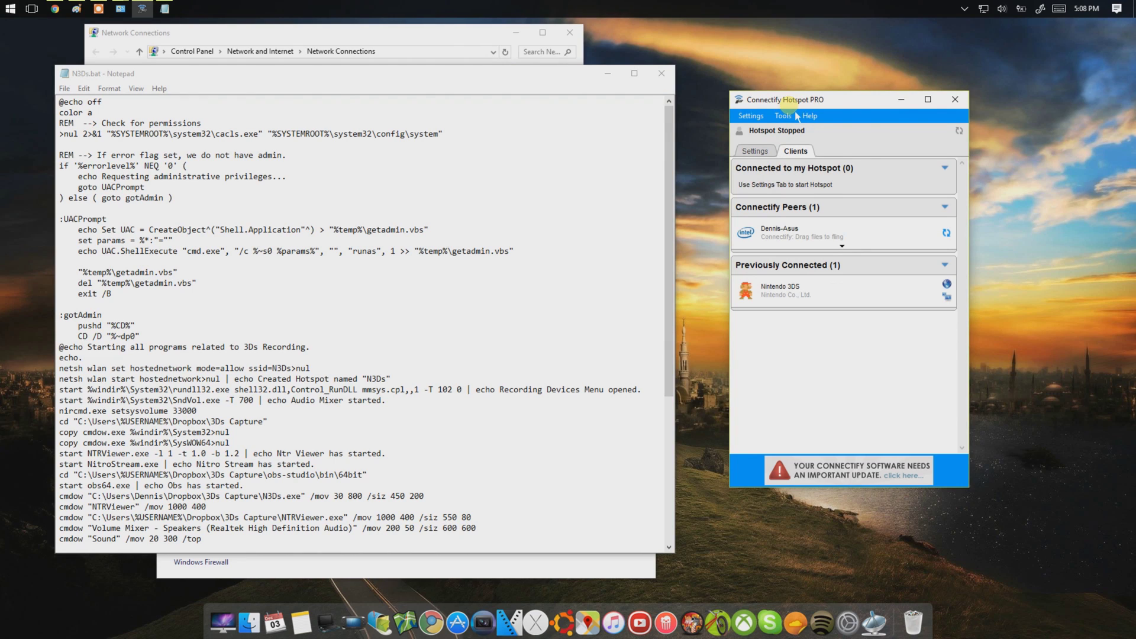
left_click(633, 130)
left_click_drag(802, 102, 843, 106)
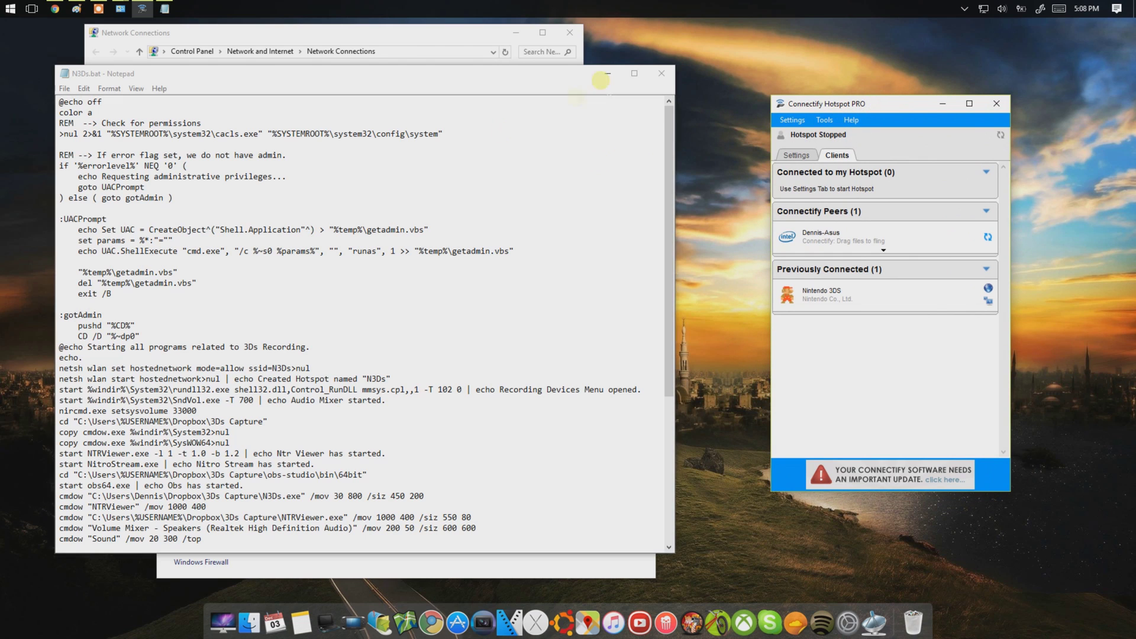
left_click(608, 74)
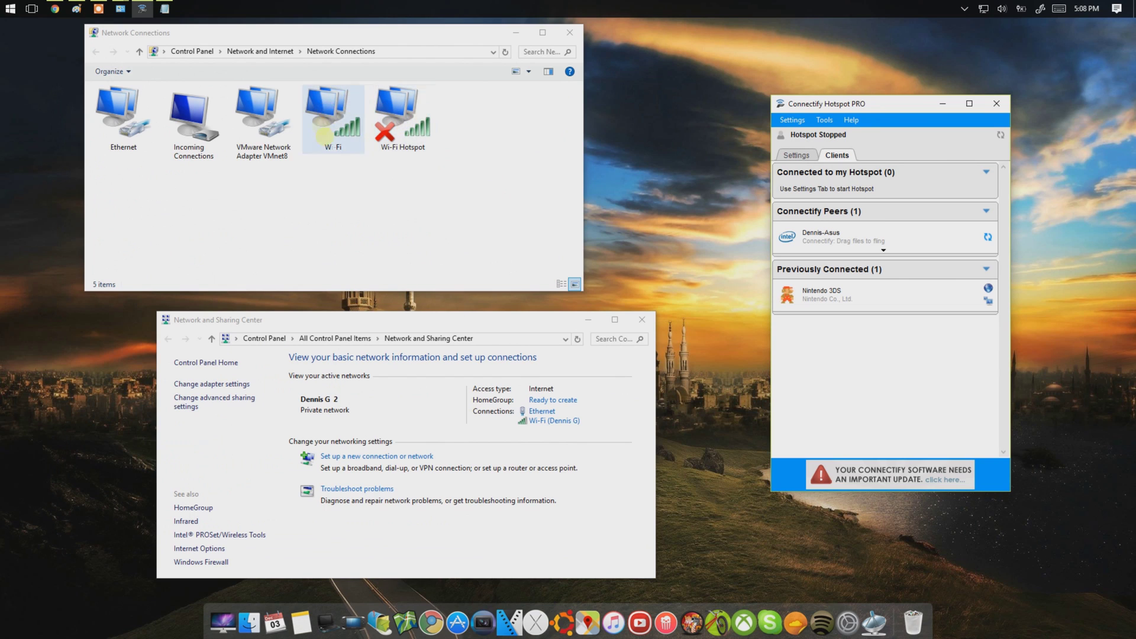
Point out the Wi-Fi Hotspot and Incoming Connections adapters in Network Connections and disable the Wi-Fi adapter
left_click(417, 128)
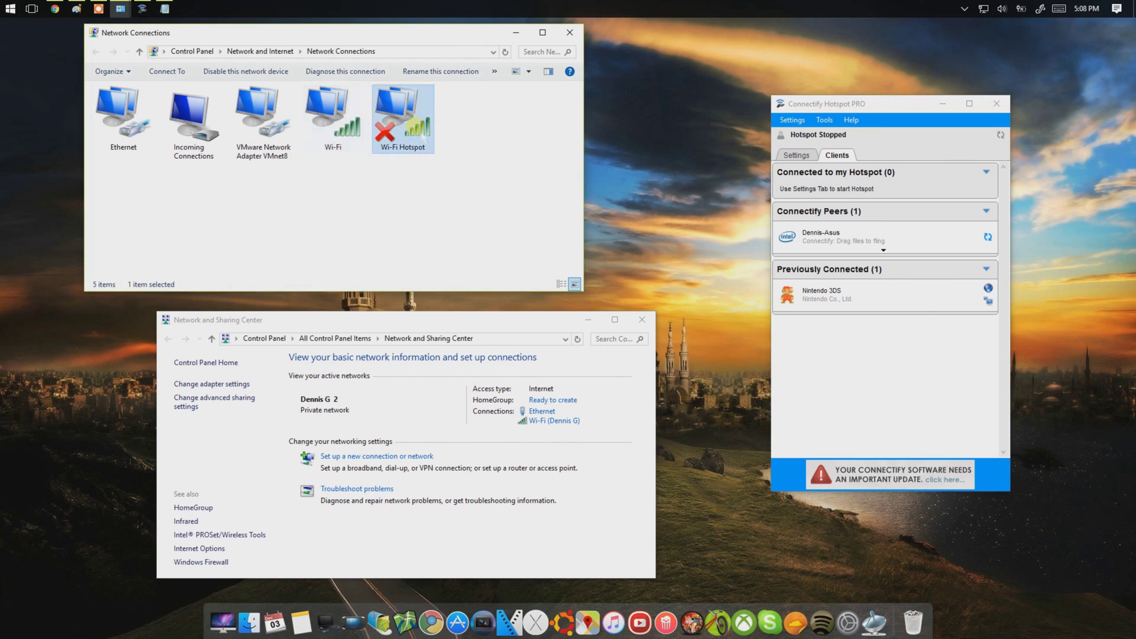
left_click(222, 110)
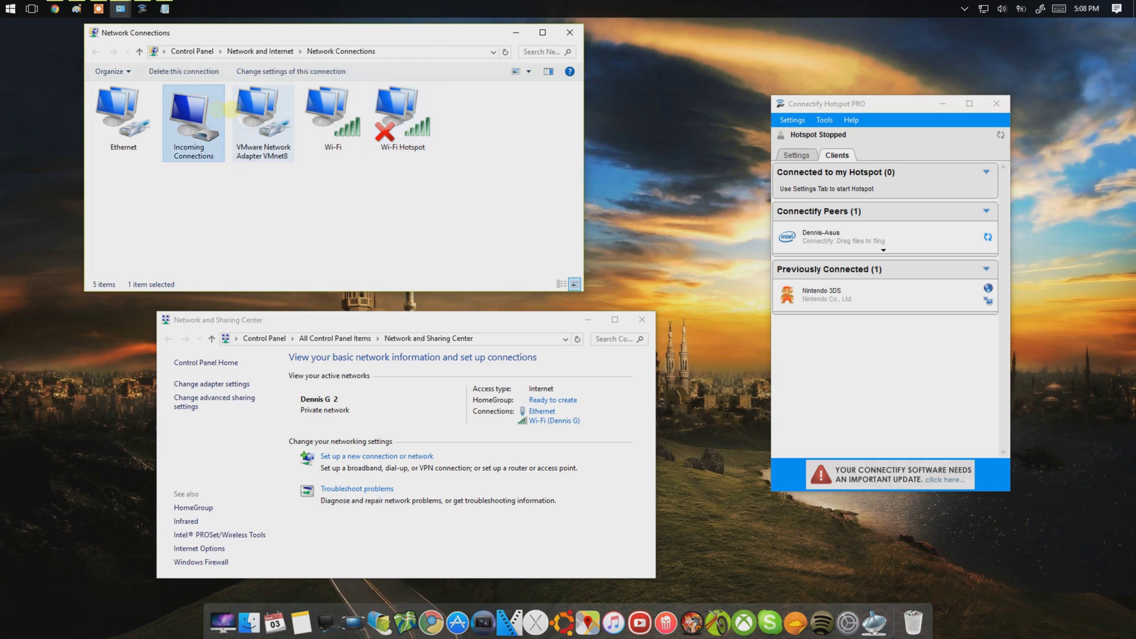
left_click(333, 118)
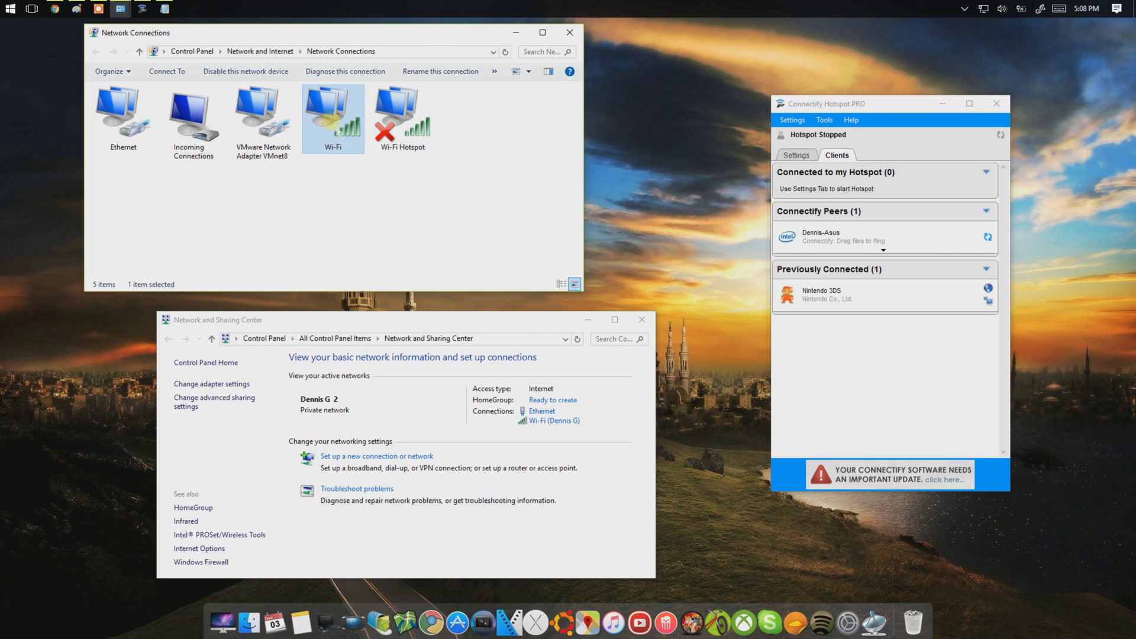
right_click(332, 118)
left_click(323, 130)
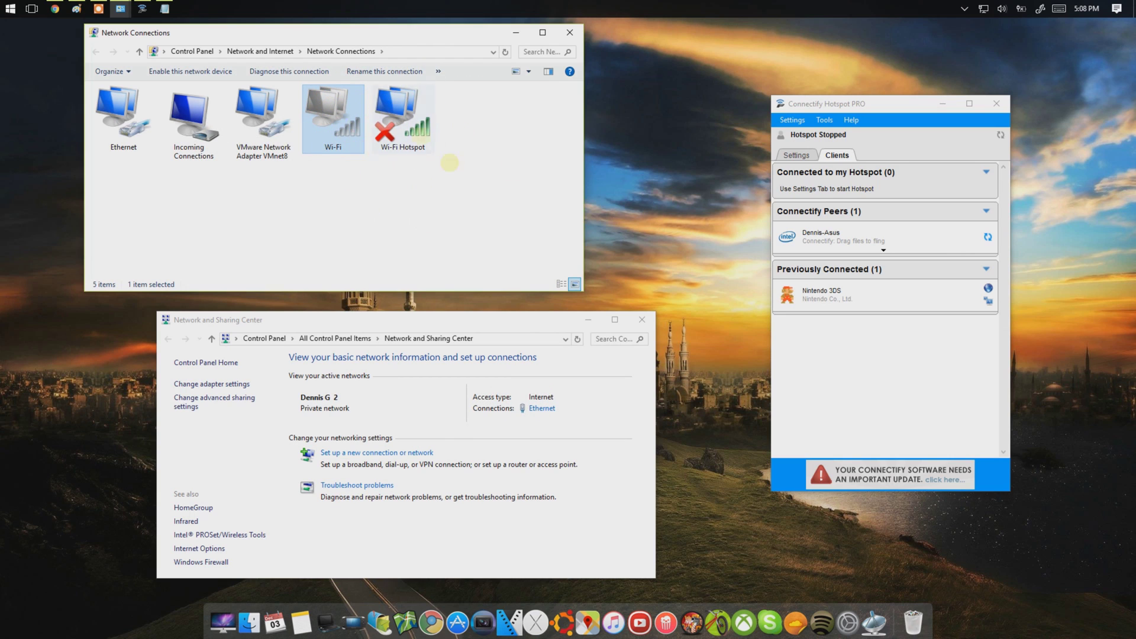
Set Connectify to share over Wi-Fi, start the N3Ds hotspot, and select its new Local Area Connection adapter
left_click(799, 154)
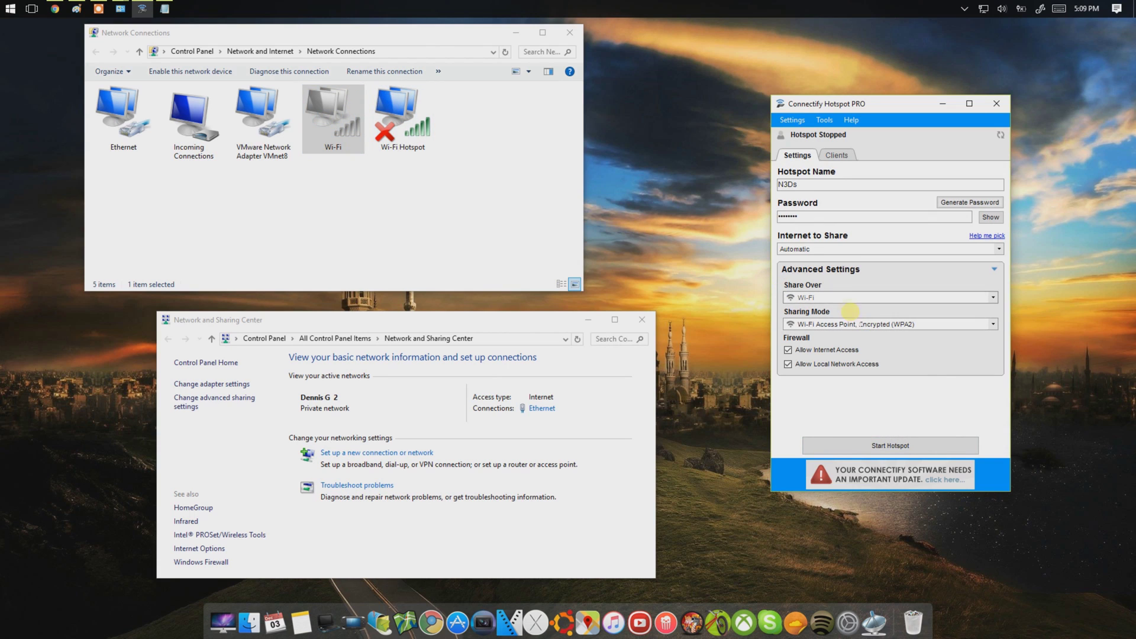
left_click(843, 297)
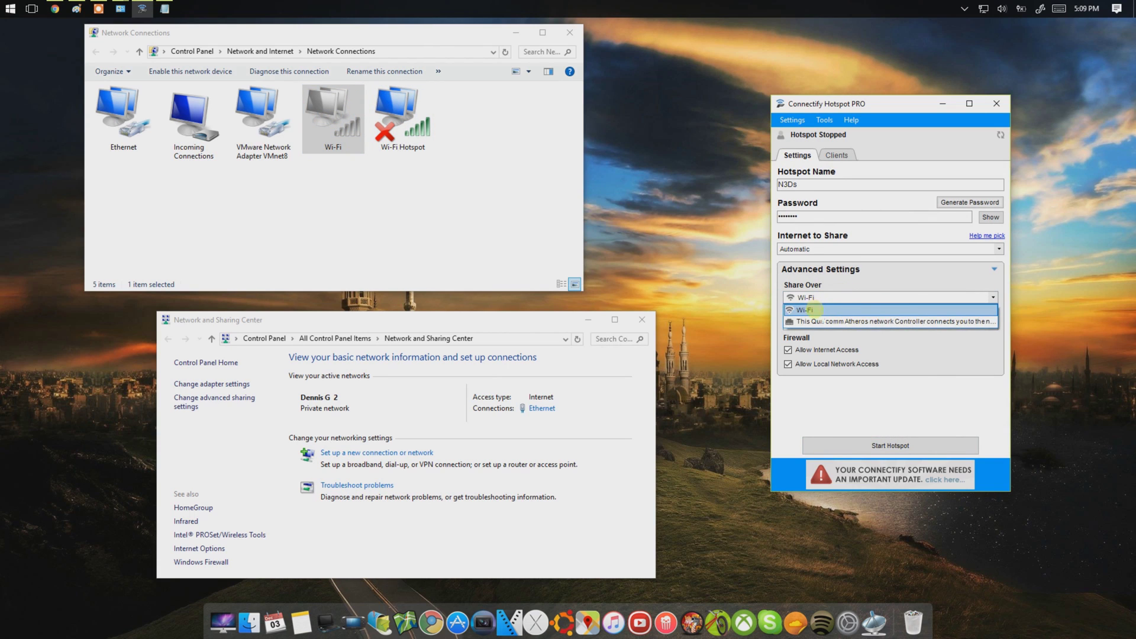
left_click(826, 306)
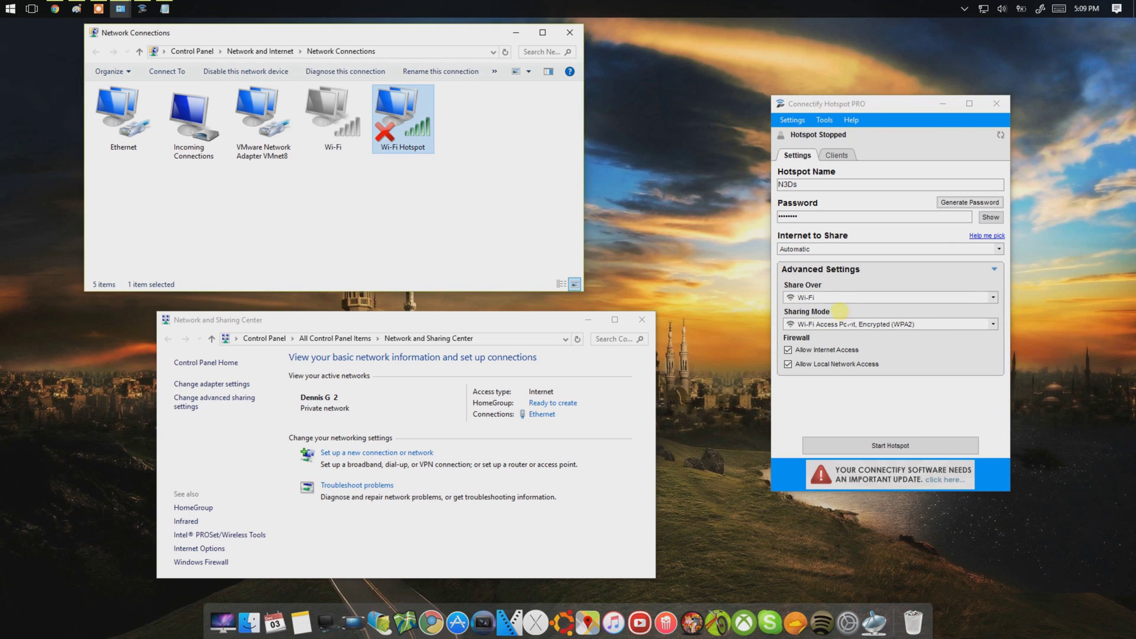
left_click(902, 446)
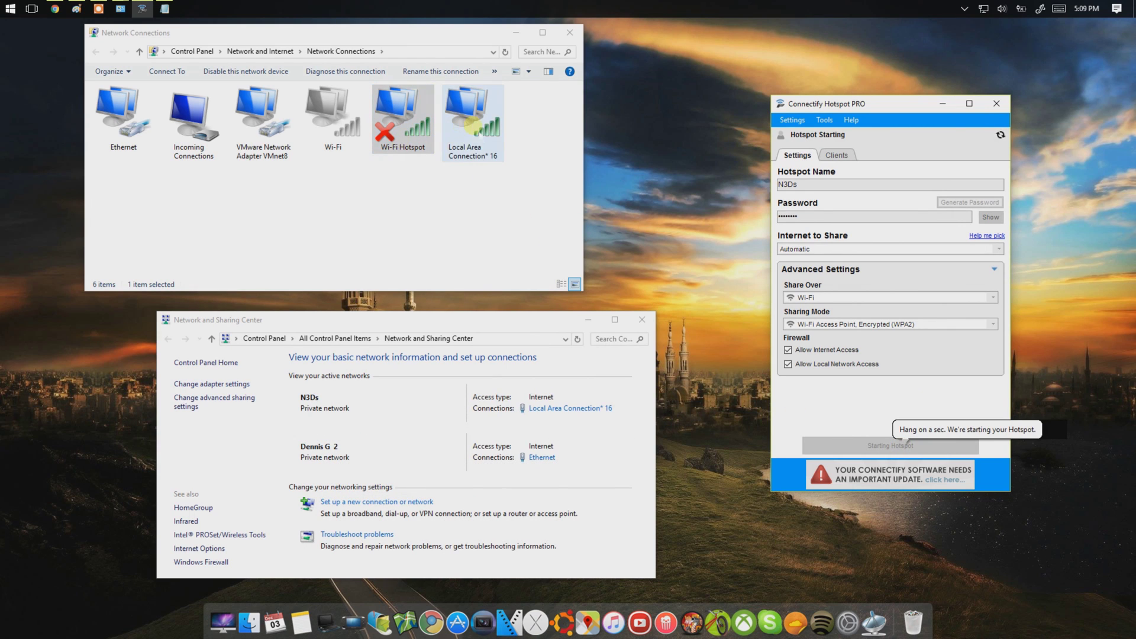
left_click(467, 155)
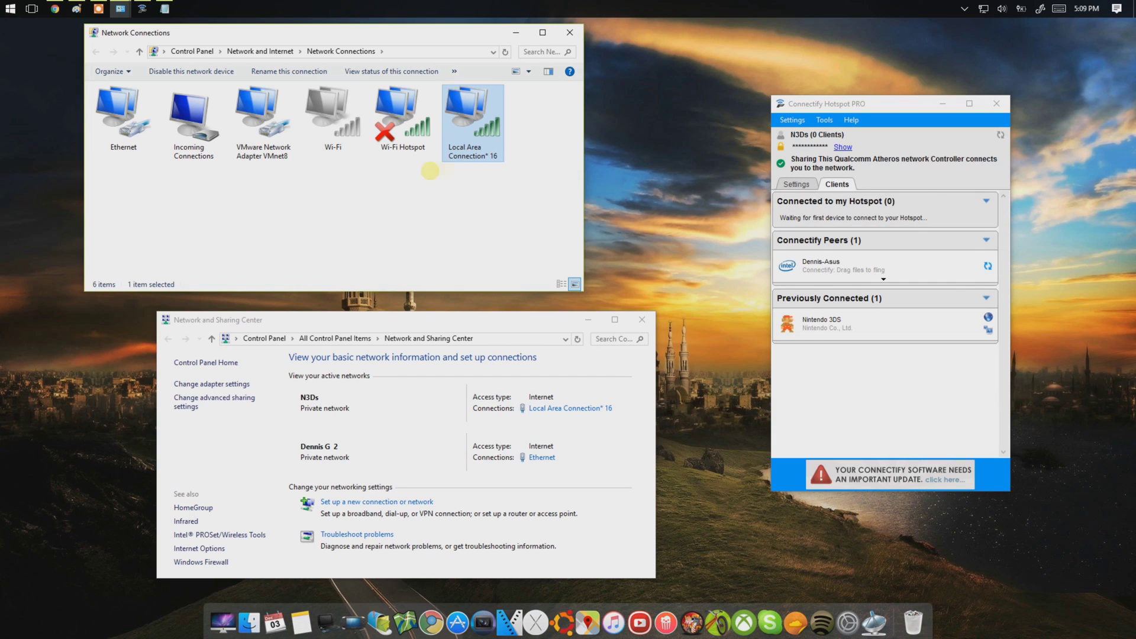
Enable the Wi-Fi adapter again, reconnect it to the wireless network and select it in Network Connections
left_click(328, 127)
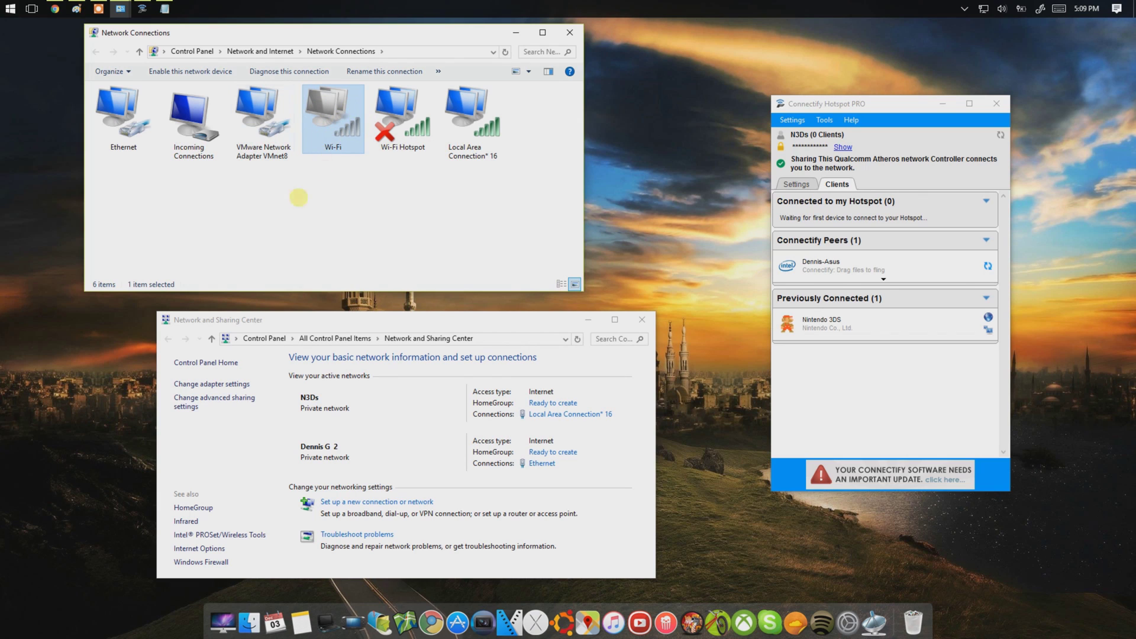
right_click(340, 111)
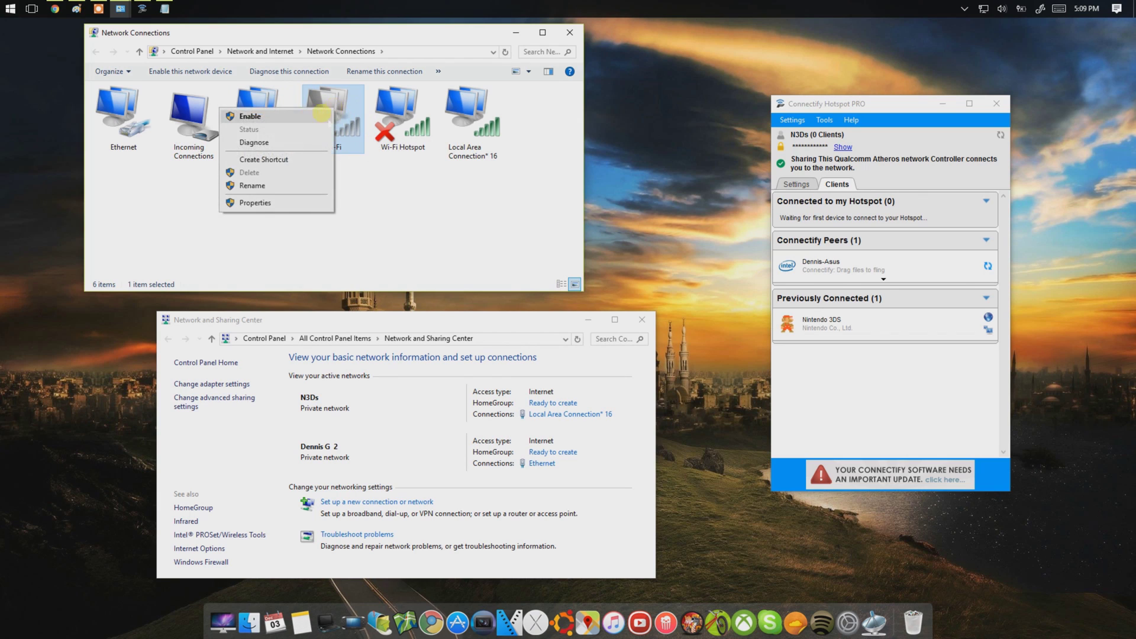
left_click(314, 116)
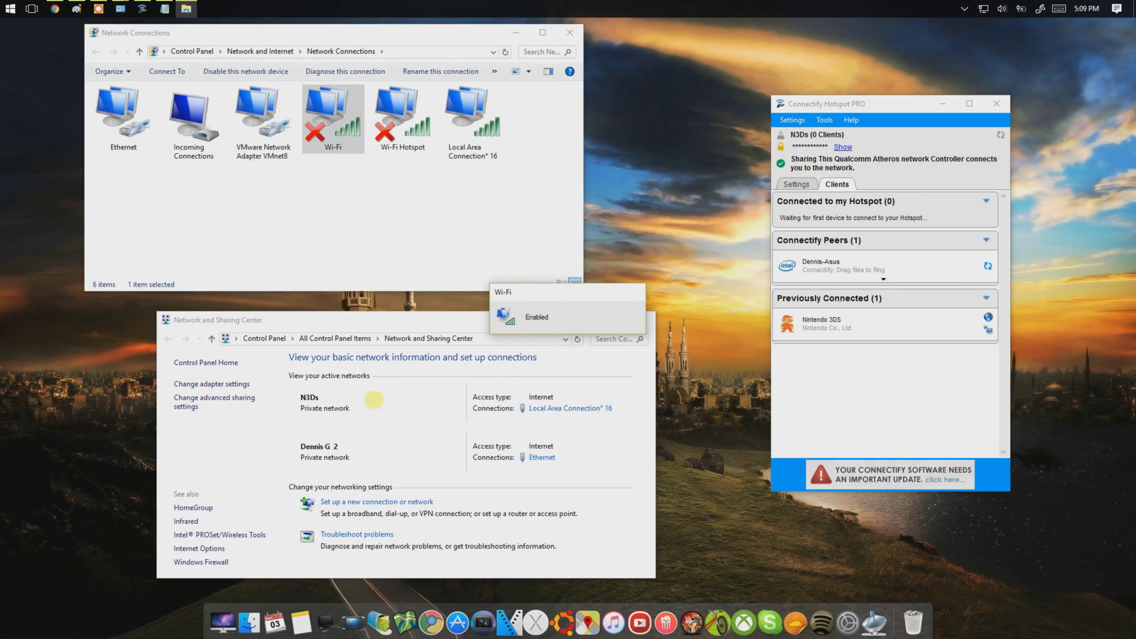
left_click(322, 127)
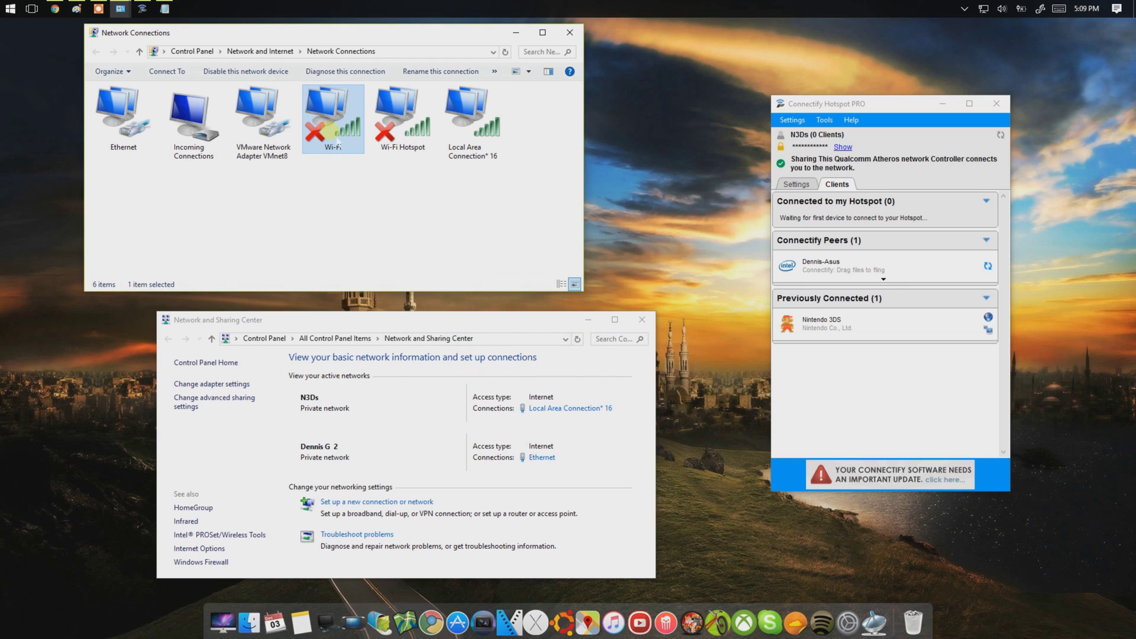
right_click(337, 141)
left_click(338, 183)
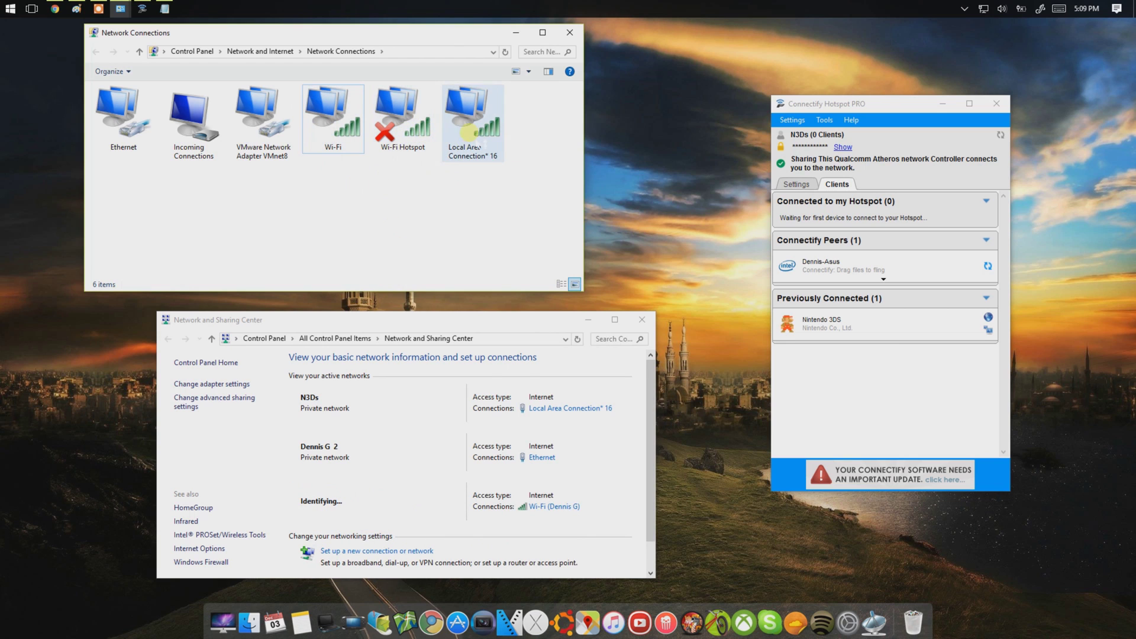
mouse_move(334, 118)
left_mouse_down()
mouse_move(411, 197)
mouse_move(450, 136)
mouse_move(284, 118)
mouse_move(329, 121)
left_mouse_up()
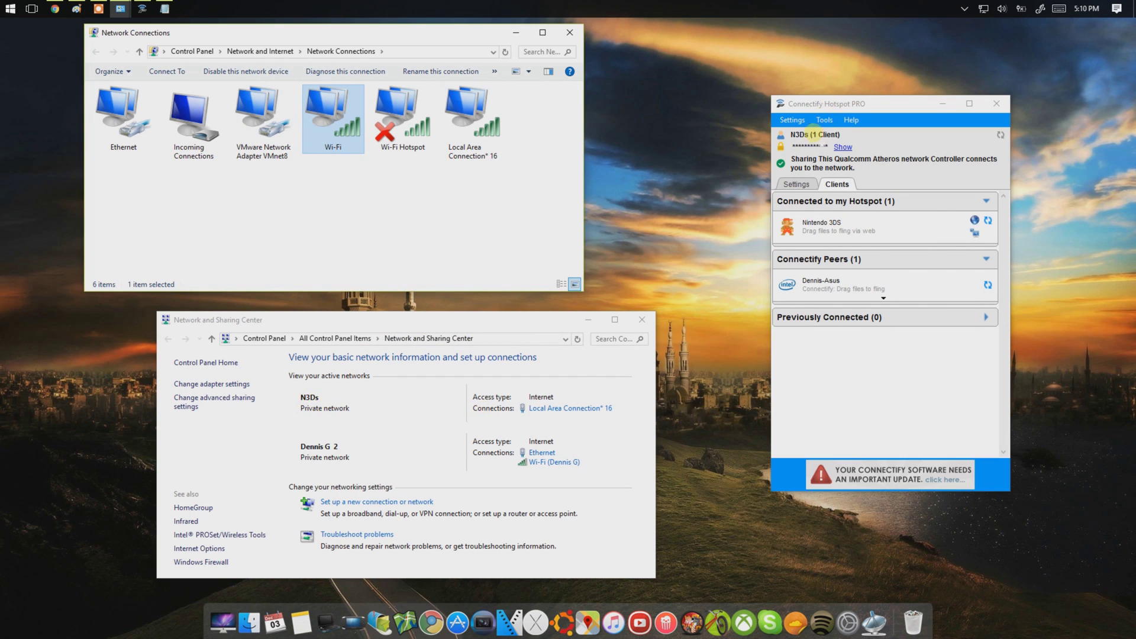
Highlight the hotspot name in Connectify's settings and the matching netsh wlan lines in N3Ds.bat, and close Notepad
left_click(796, 184)
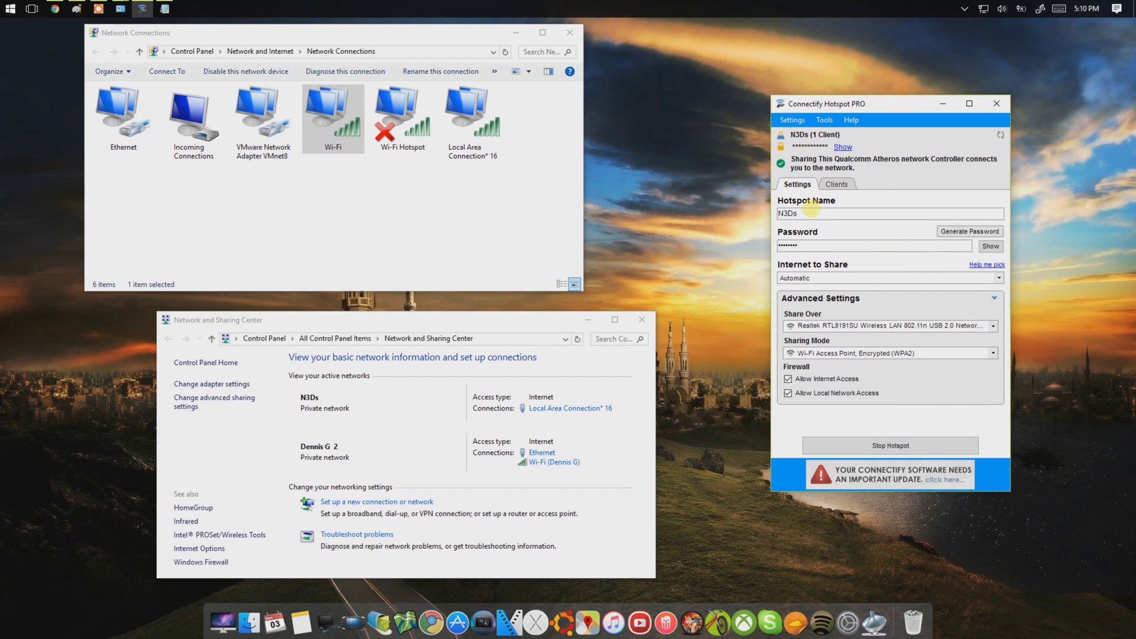
left_click_drag(806, 213, 789, 213)
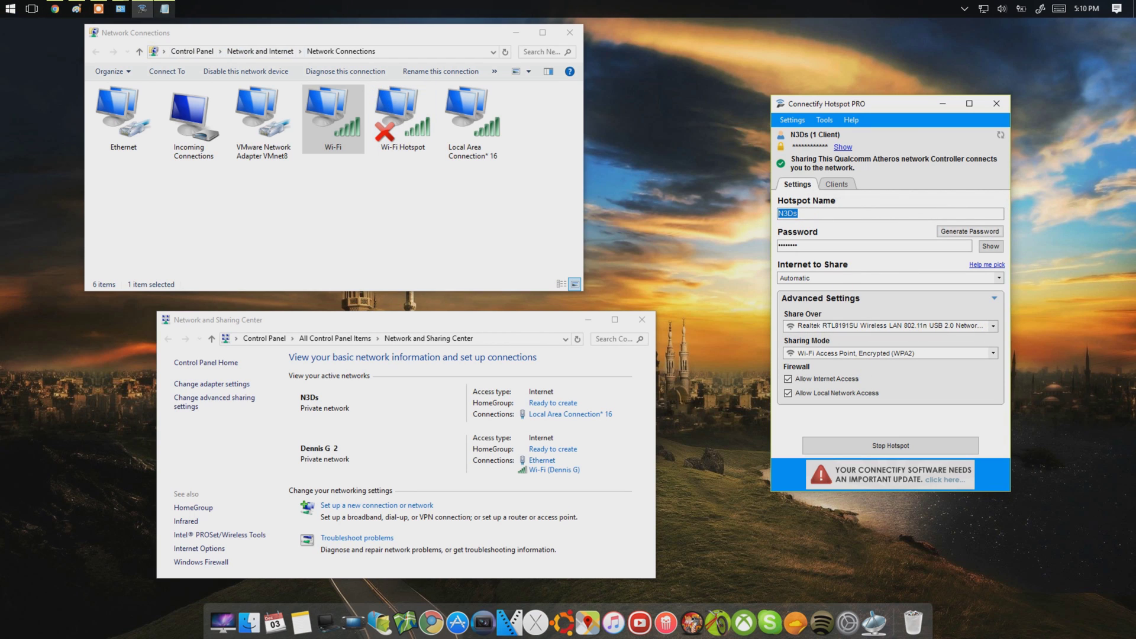
left_click(164, 8)
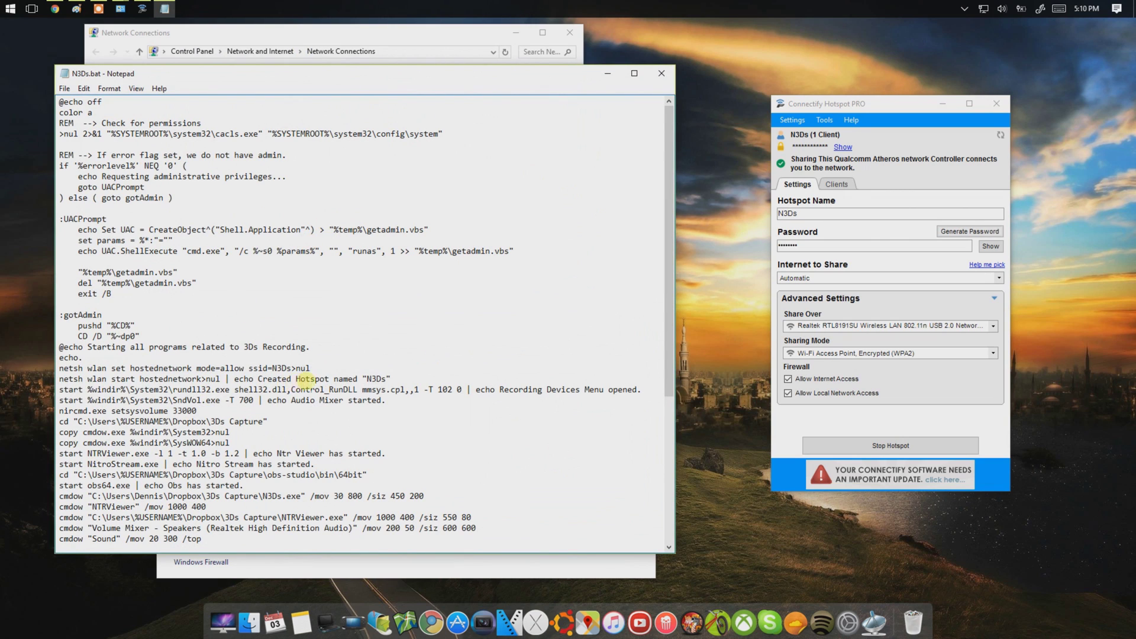
left_click_drag(306, 379, 201, 356)
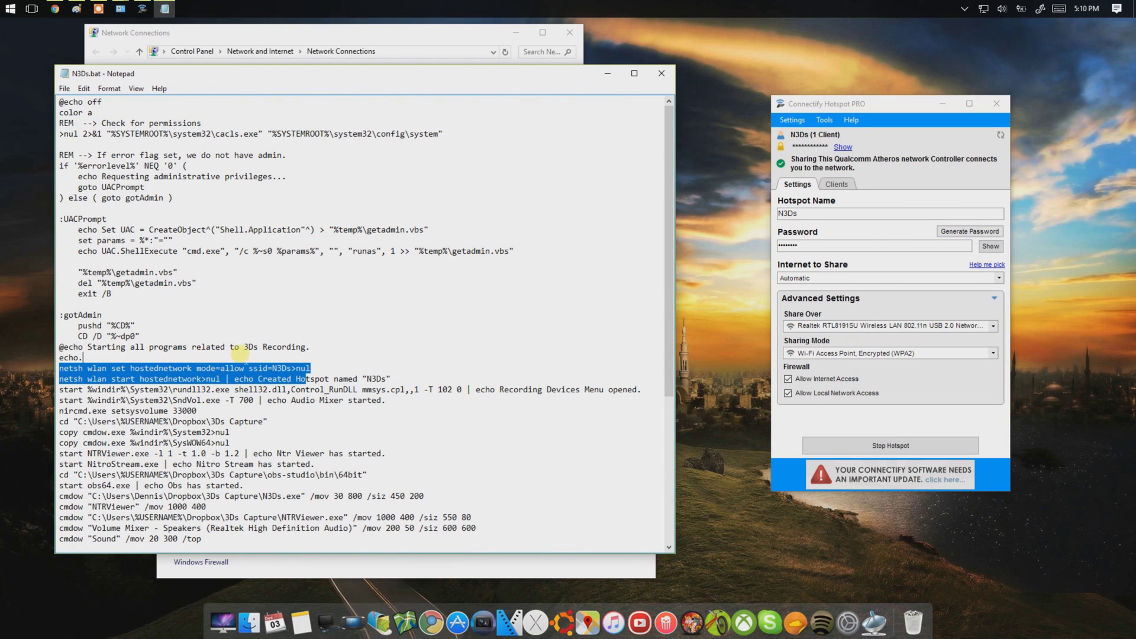
left_click_drag(278, 359, 277, 368)
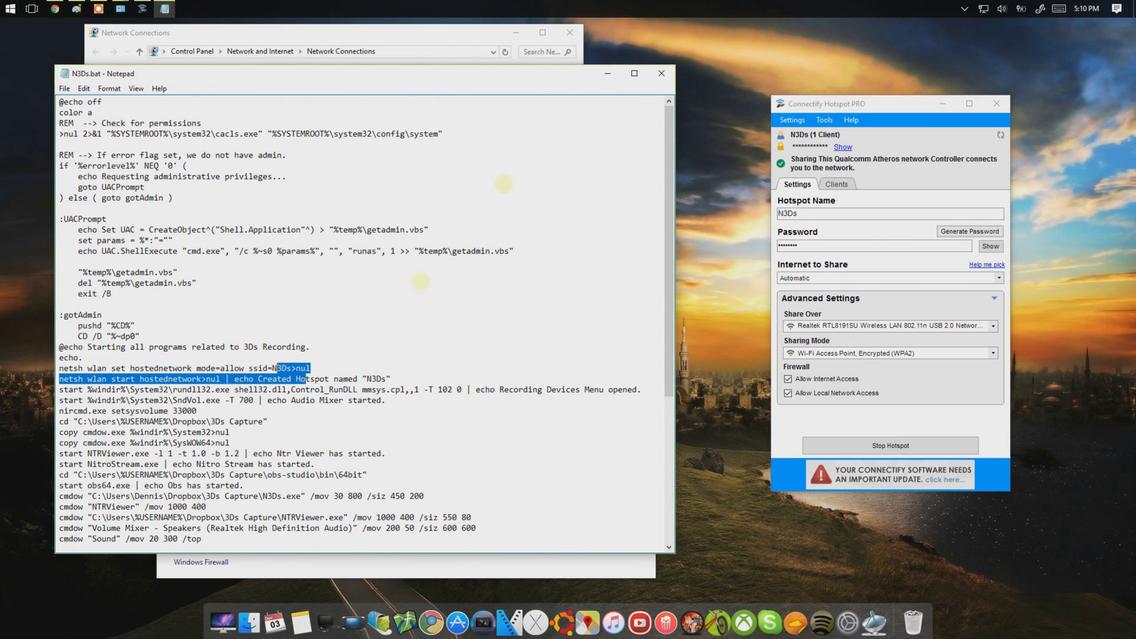
left_click(669, 73)
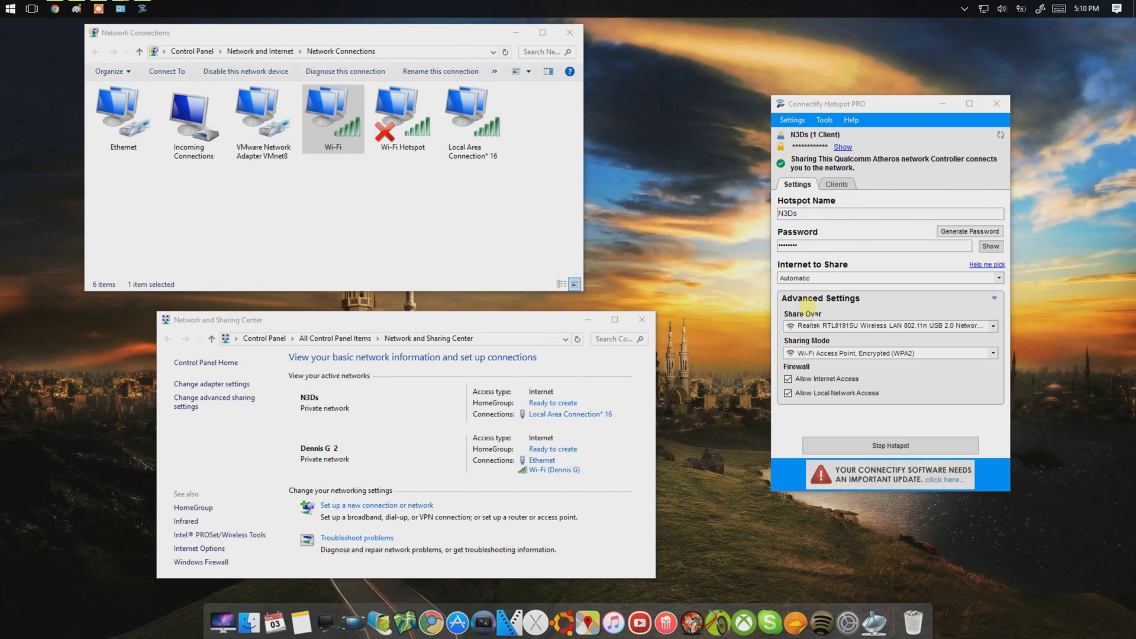
Choose the Realtek RTL8191SU adapter as the one to share over, and close Connectify and both network windows
left_click(802, 328)
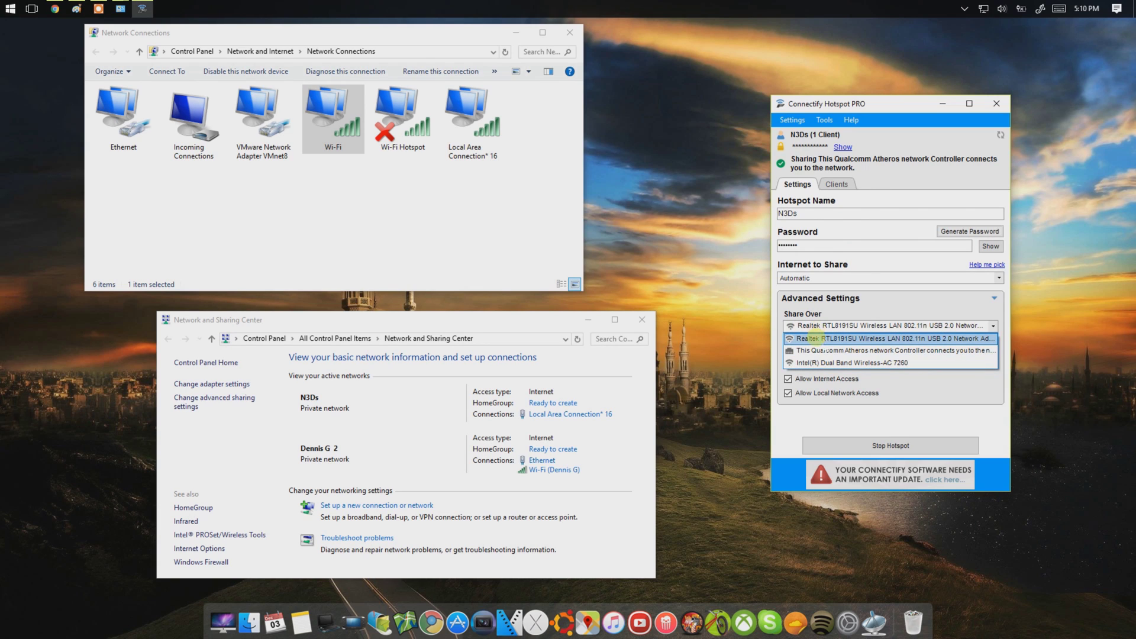
left_click(814, 339)
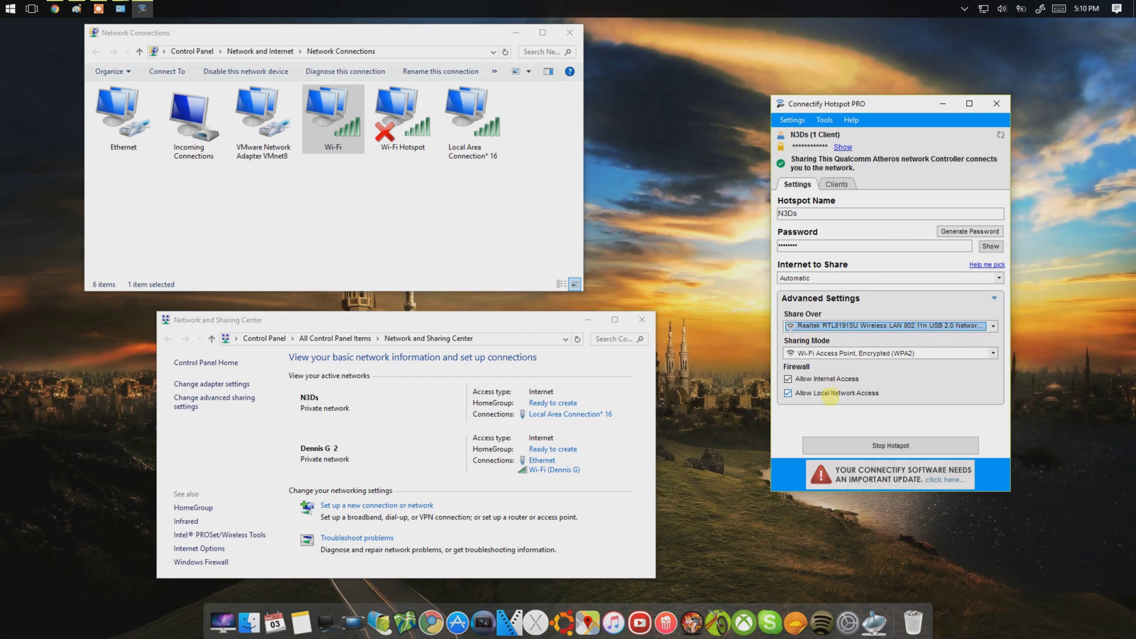
left_click(999, 107)
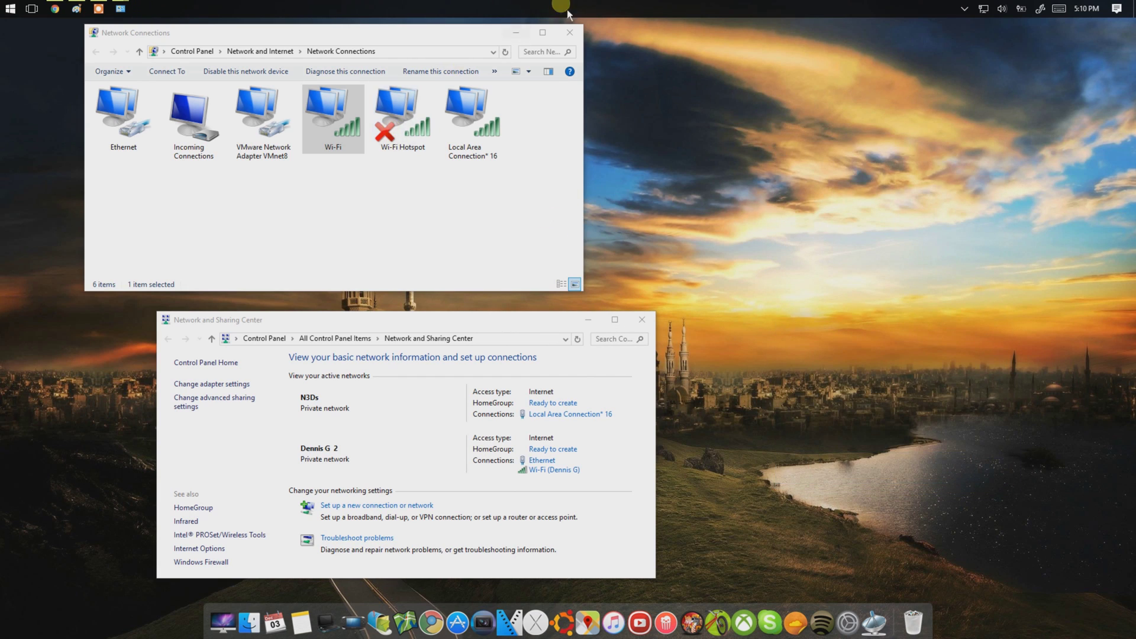
left_click(565, 31)
left_click(641, 320)
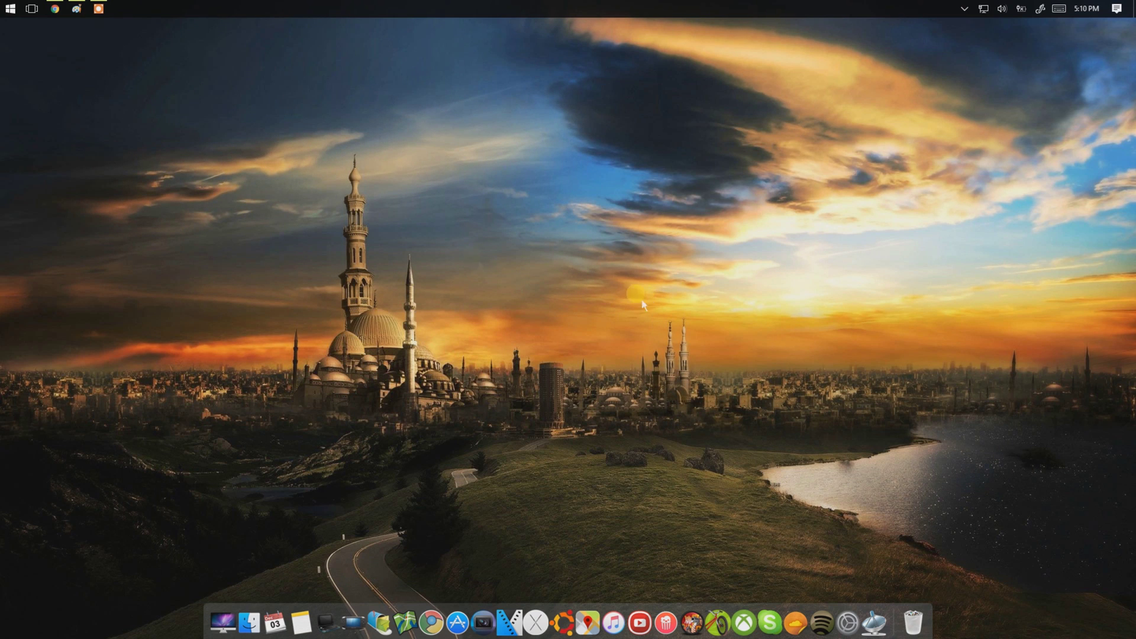
left_click_drag(236, 61, 267, 98)
left_click(730, 305)
left_click(869, 208)
mouse_move(431, 124)
left_mouse_down()
mouse_move(604, 287)
mouse_move(352, 102)
mouse_move(449, 74)
mouse_move(428, 84)
mouse_move(548, 271)
mouse_move(629, 330)
mouse_move(662, 336)
left_mouse_up()
left_click(983, 53)
Show Connectify Hotspot PRO again to check the connected Nintendo 3DS client's details, and minimize it
left_click(965, 8)
right_click(999, 102)
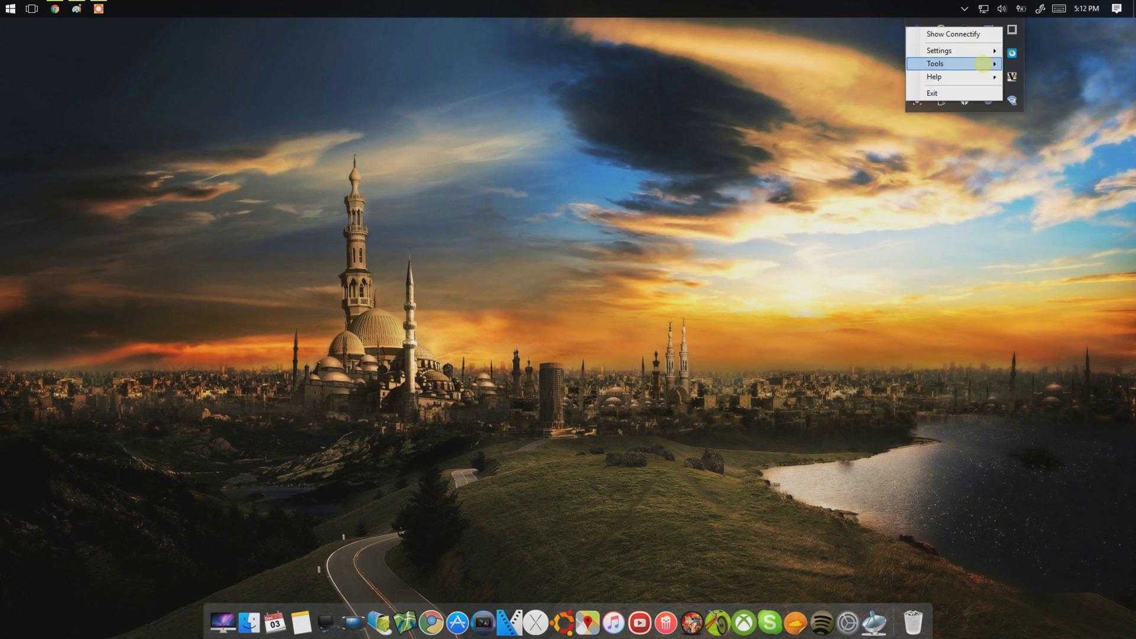
left_click(954, 33)
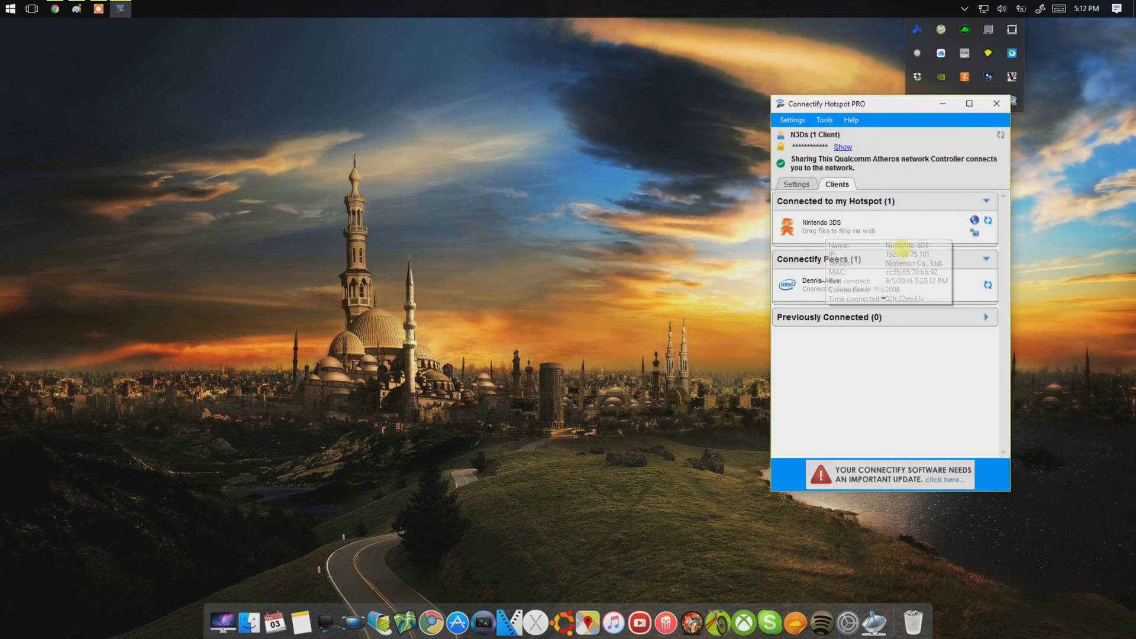
left_click(942, 104)
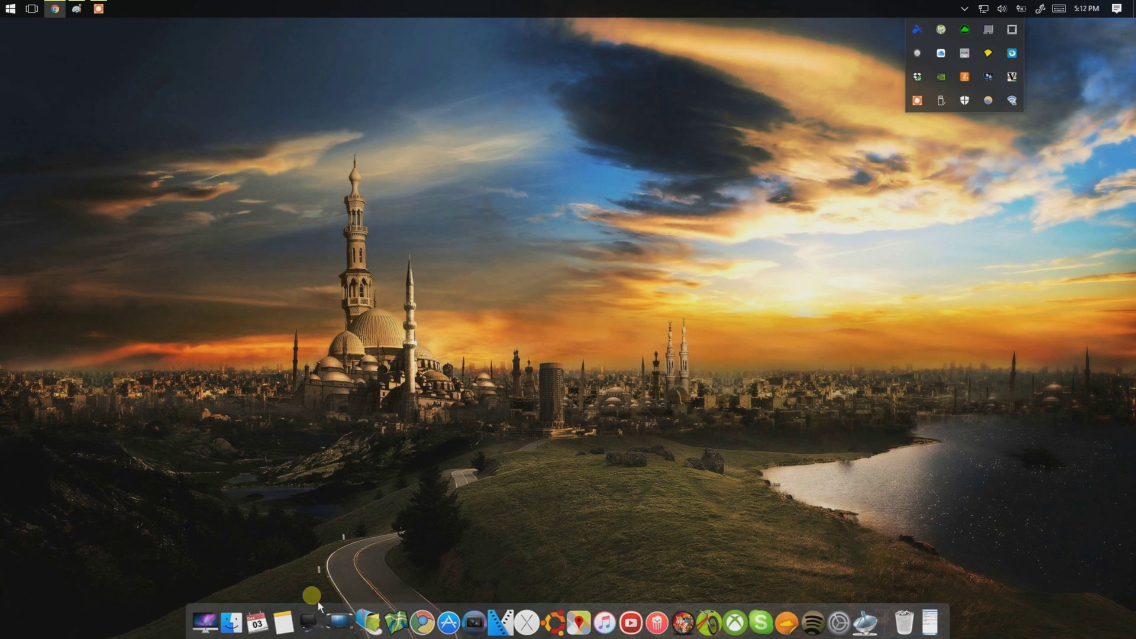
Launch the N3Ds script, unmute the microphone in the Volume Mixer, and connect Nitro Stream to the 3DS at 192.168.79.101
left_click(309, 621)
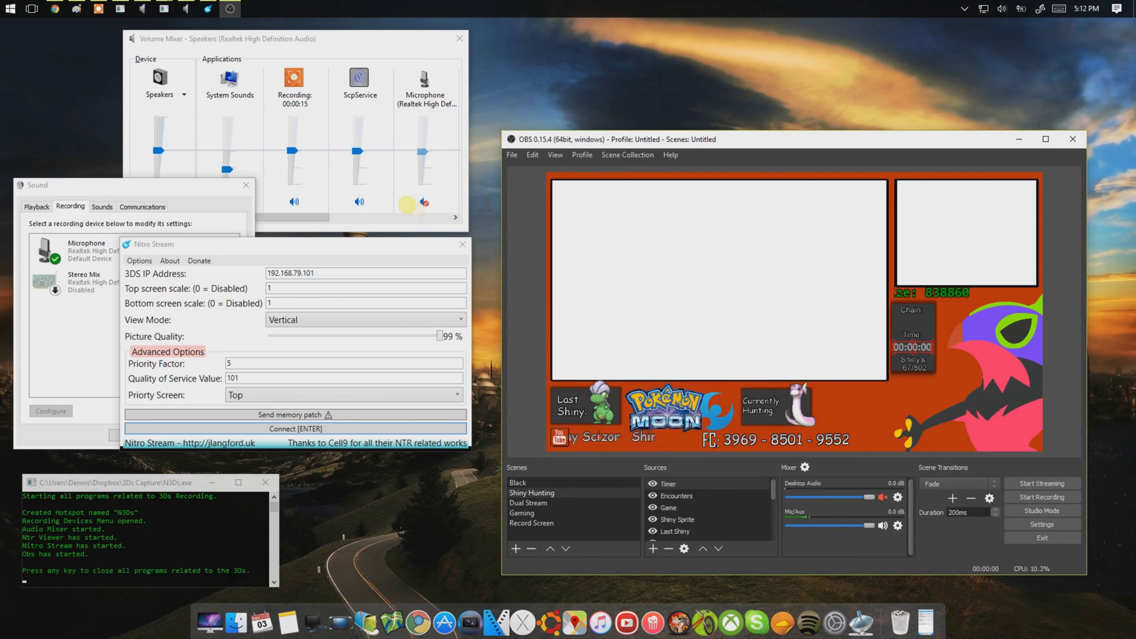
left_click(423, 202)
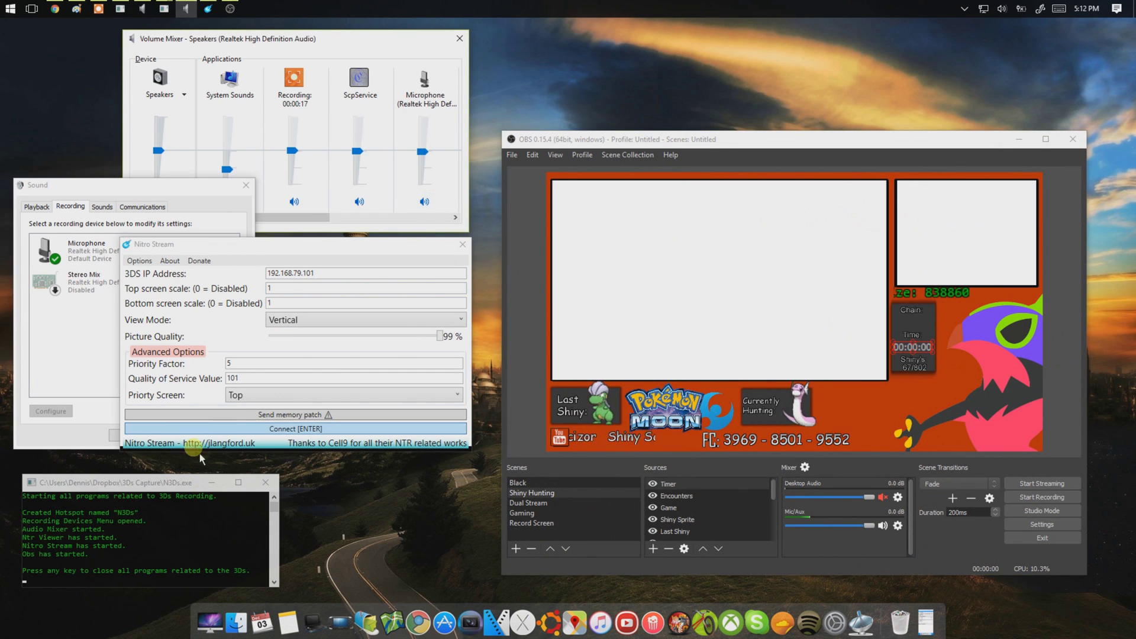
left_click(240, 427)
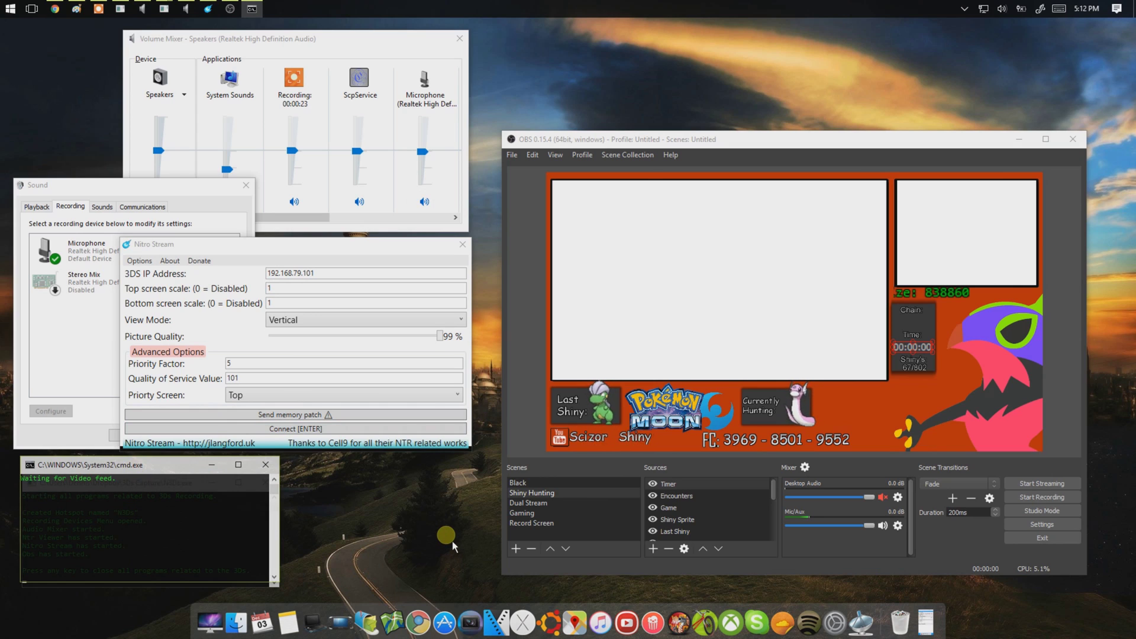
Show the OBS preview of the 3DS stream in a fullscreen projector
left_click(1004, 415)
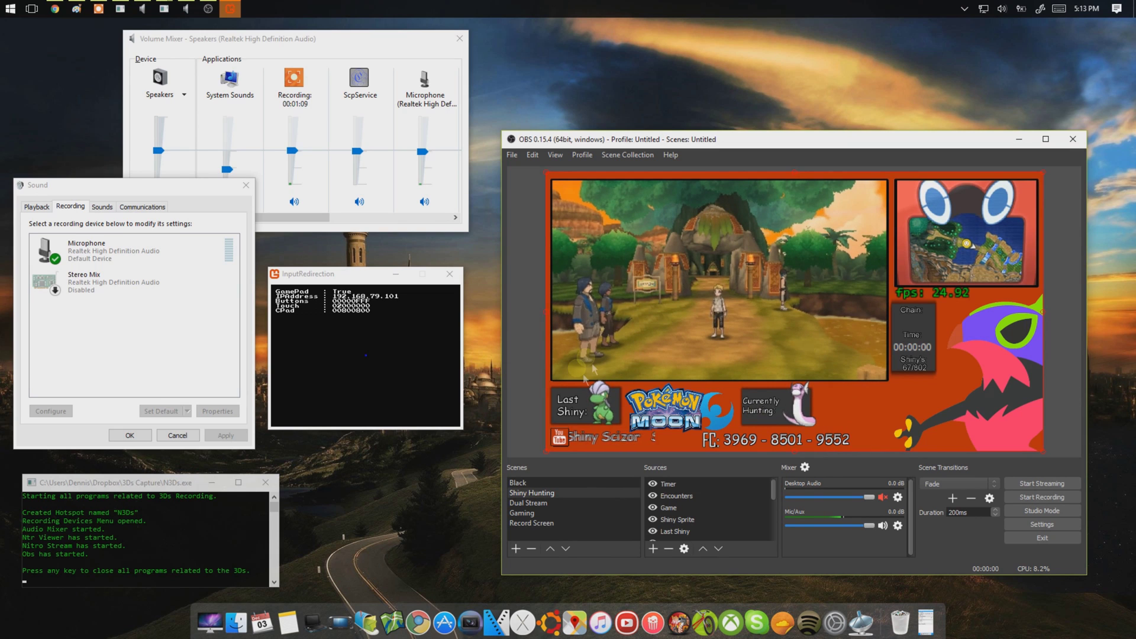
right_click(861, 312)
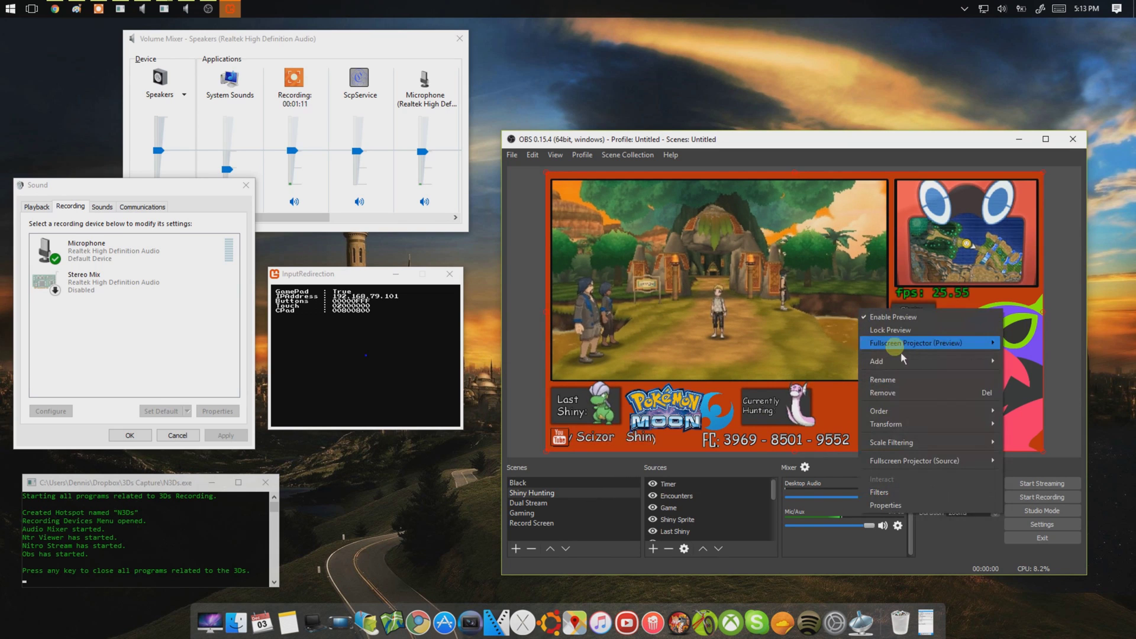
left_click(1061, 347)
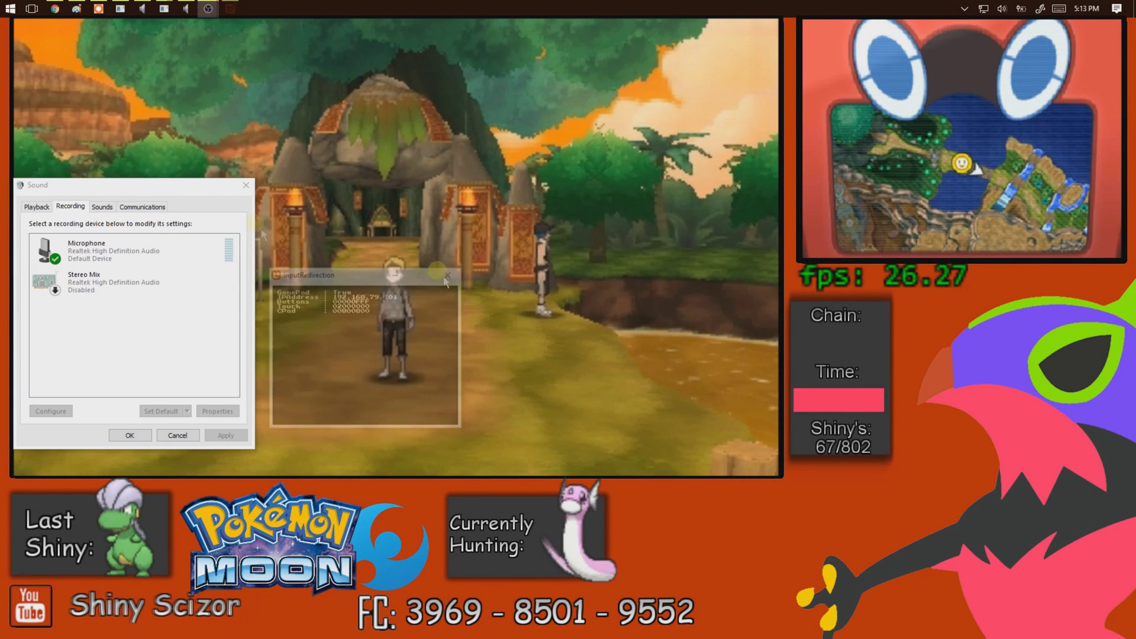
Close the Sound window and have the N3Ds script close all programs related to the 3DS
left_click(244, 184)
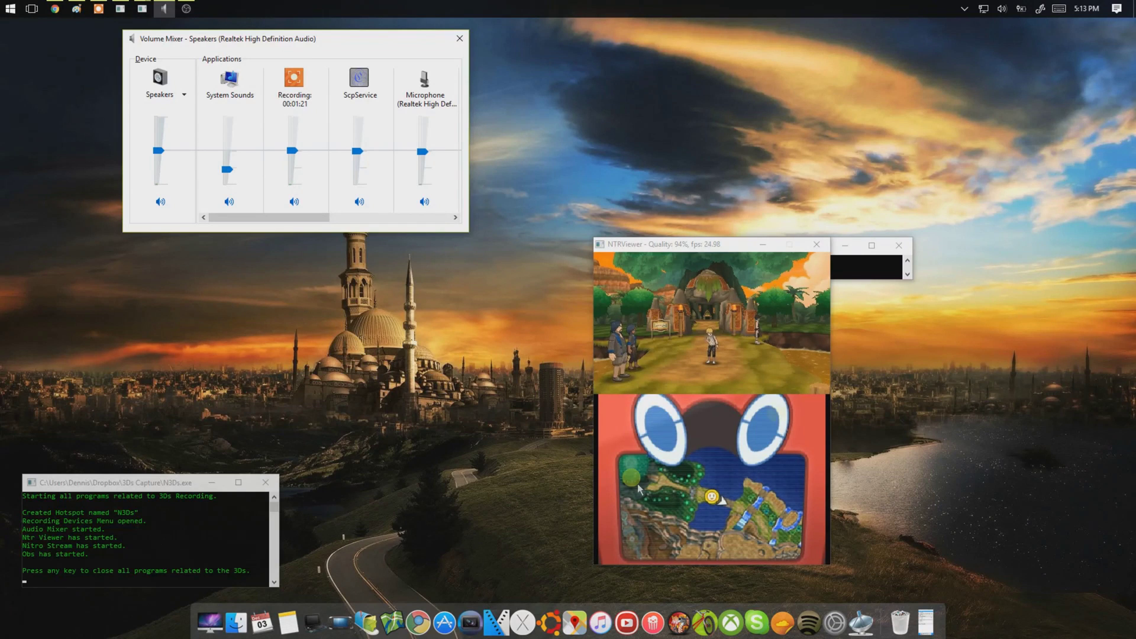
left_click(58, 536)
key("Return")
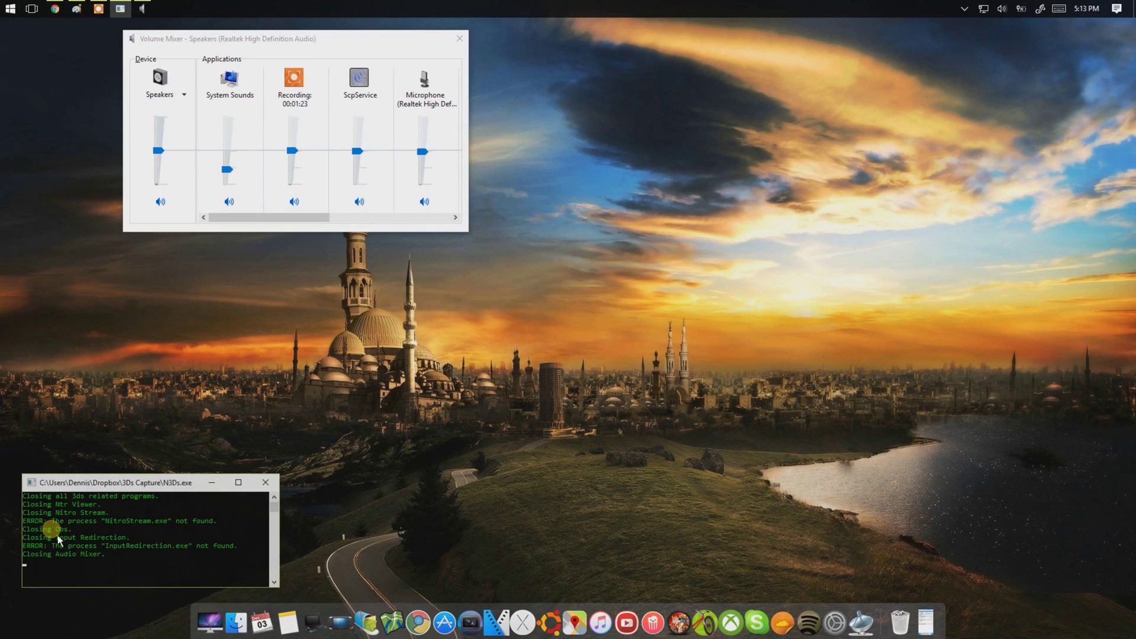